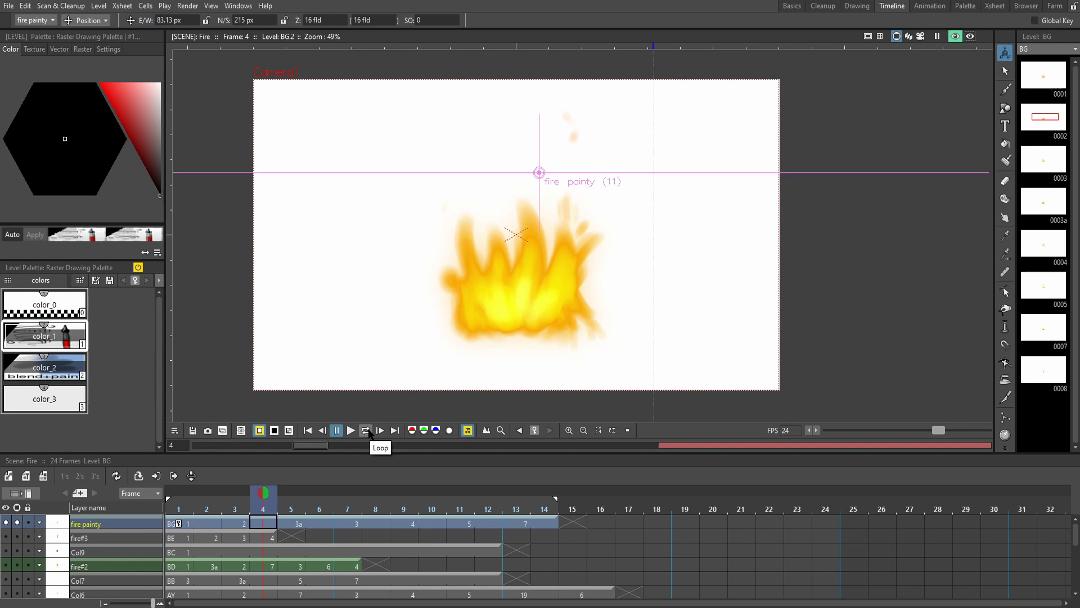
# Turn on Loop, play the fire animation, then pause it.
pyautogui.click(366, 431)
pyautogui.click(350, 431)
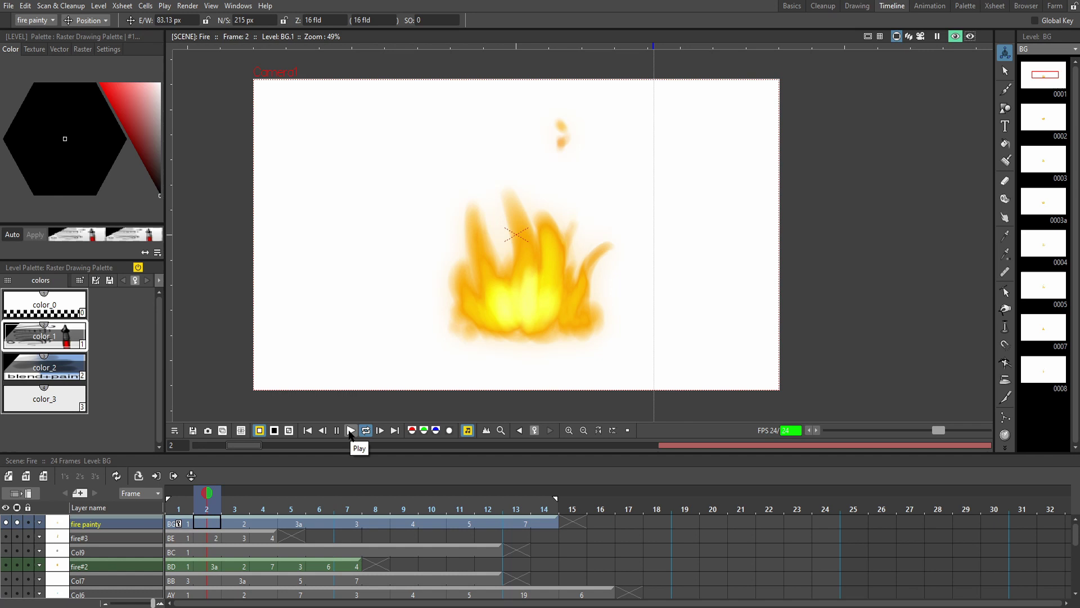
pyautogui.click(338, 431)
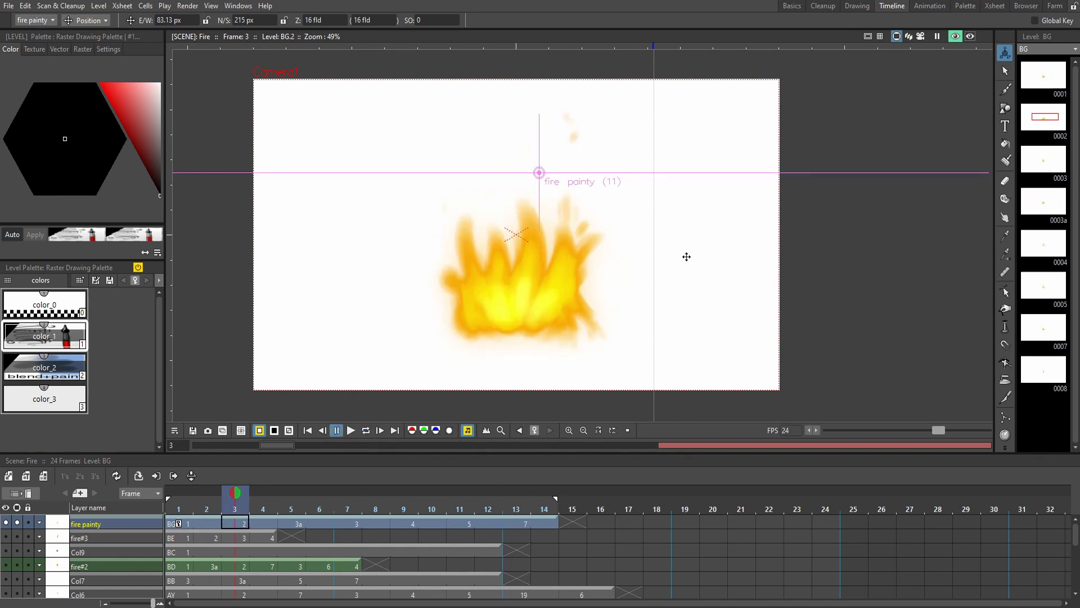
# Show the rendered preview, loop it, toggle Preview off and on, and pause at frame 10.
pyautogui.click(954, 37)
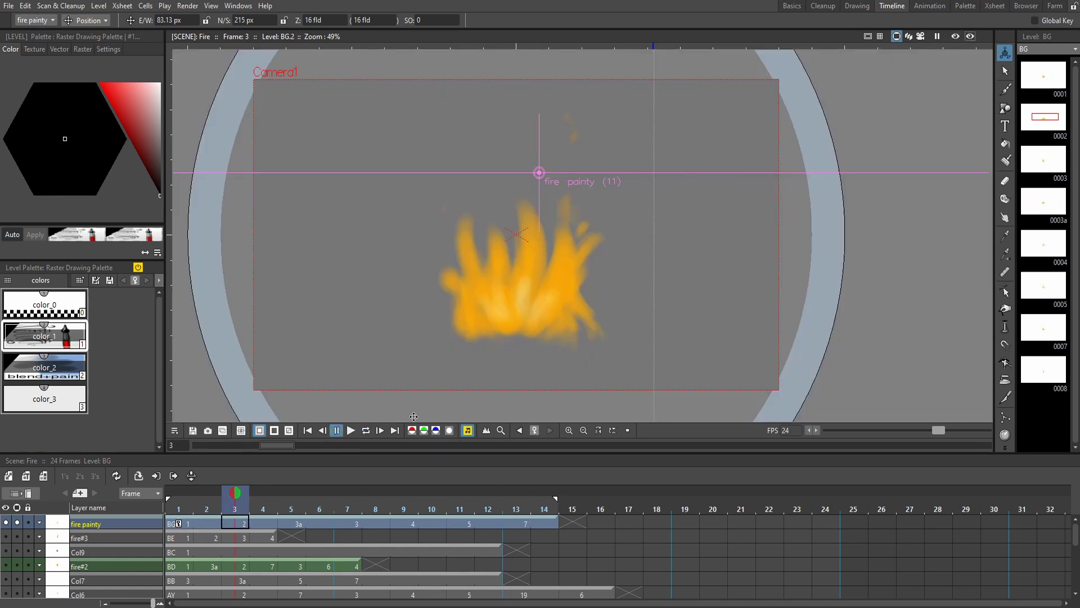
pyautogui.click(367, 431)
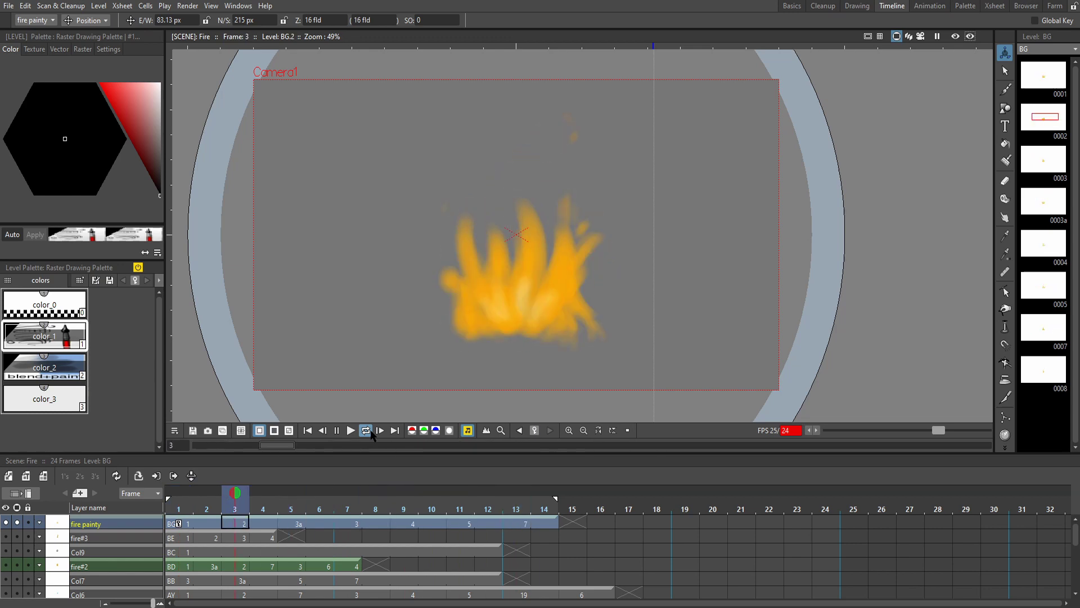
pyautogui.click(956, 37)
pyautogui.click(956, 37)
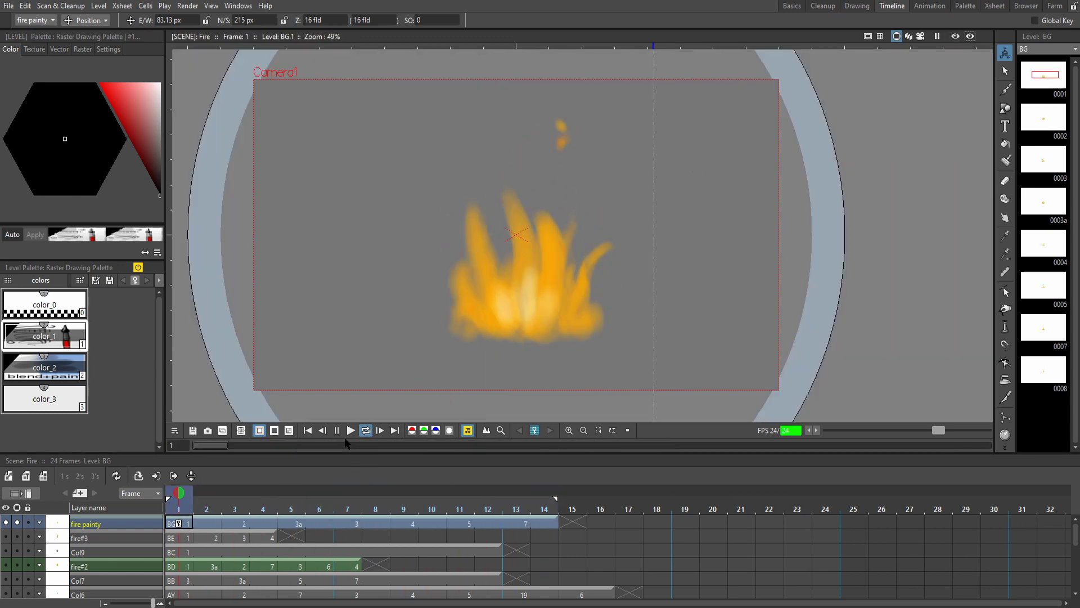
pyautogui.click(338, 430)
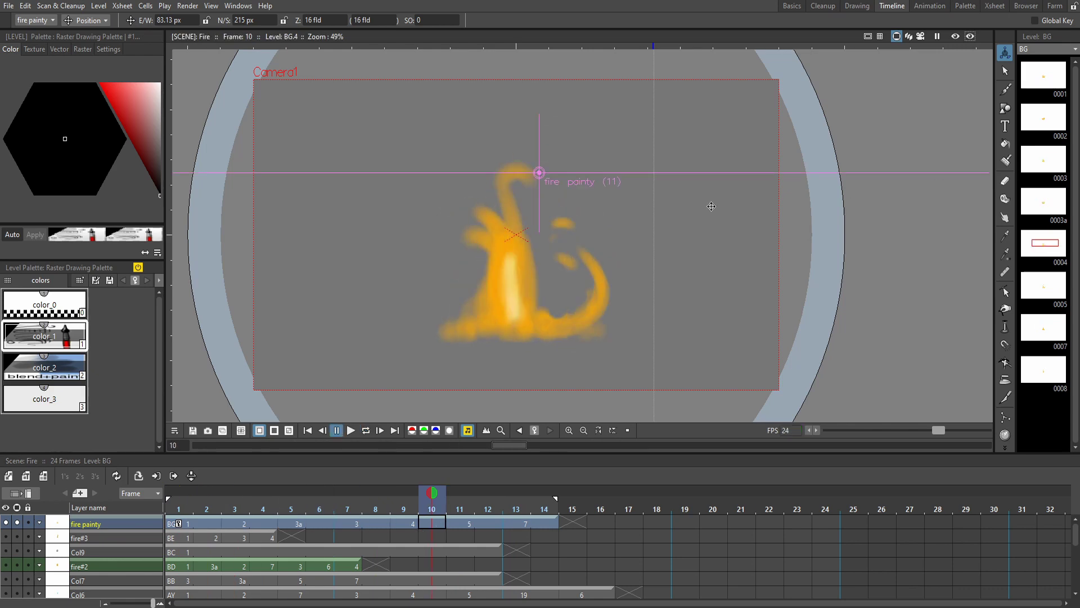
# In the Animation room, jump to frame 1 of the fire painty column, then return to the Timeline room.
pyautogui.click(930, 6)
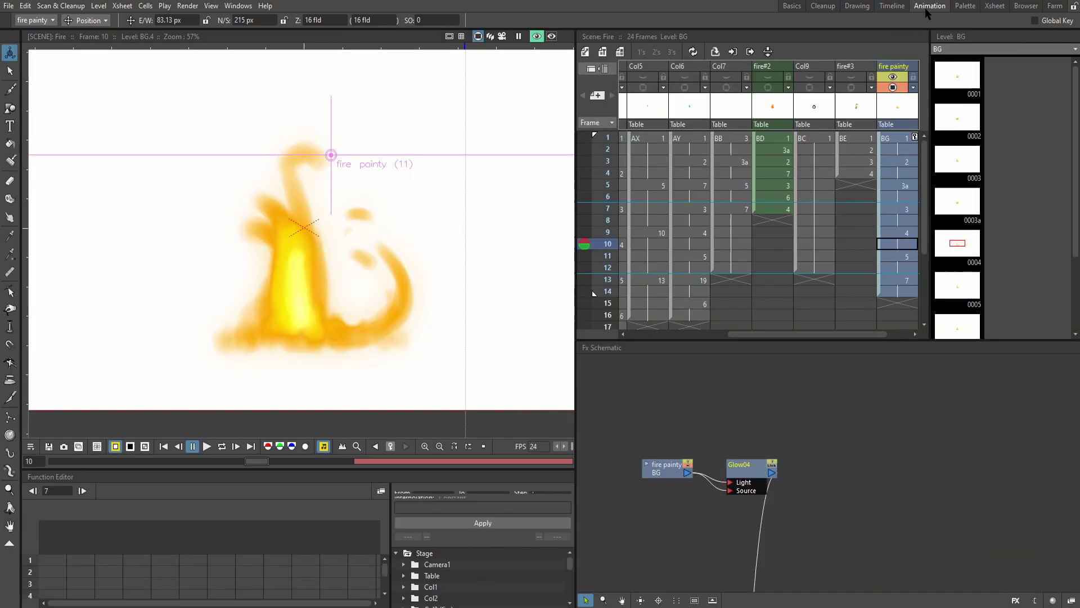
pyautogui.moveTo(663, 340); pyautogui.dragTo(664, 323)
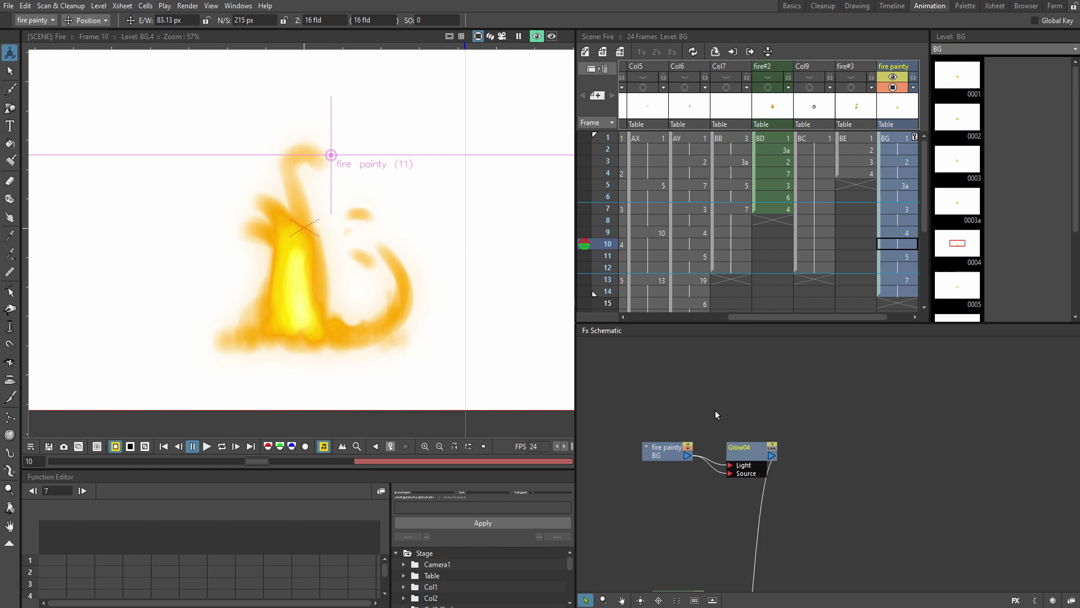
pyautogui.hscroll(2, 769, 211)
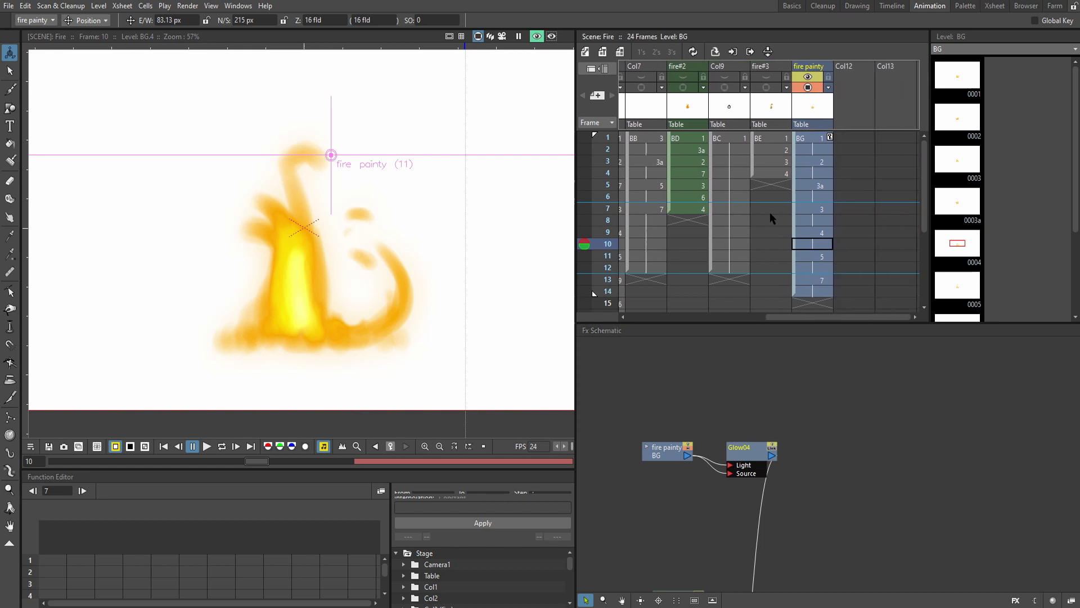
pyautogui.click(808, 137)
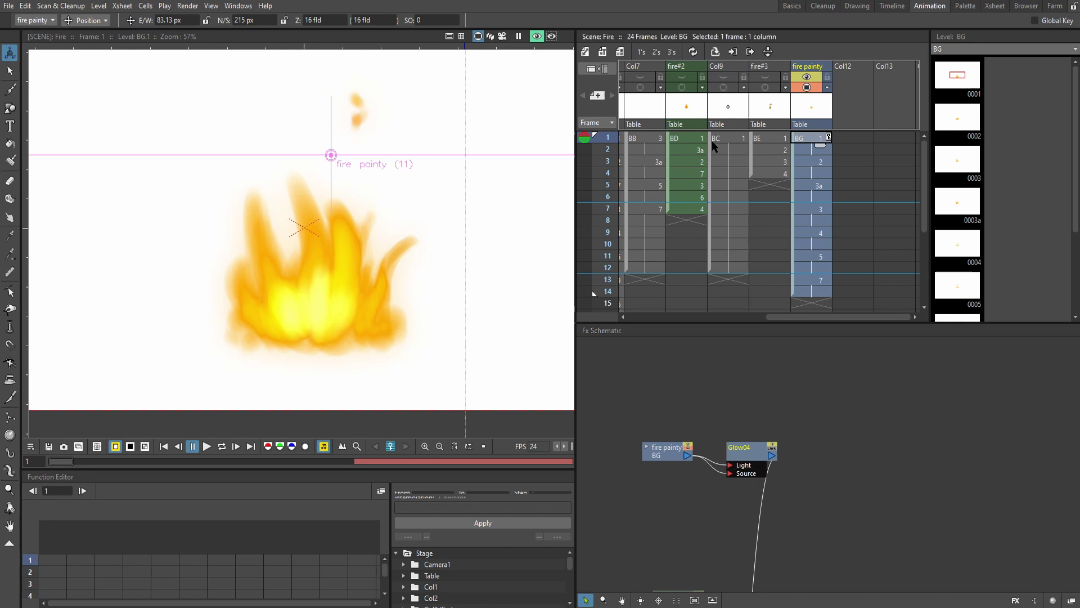
pyautogui.click(890, 7)
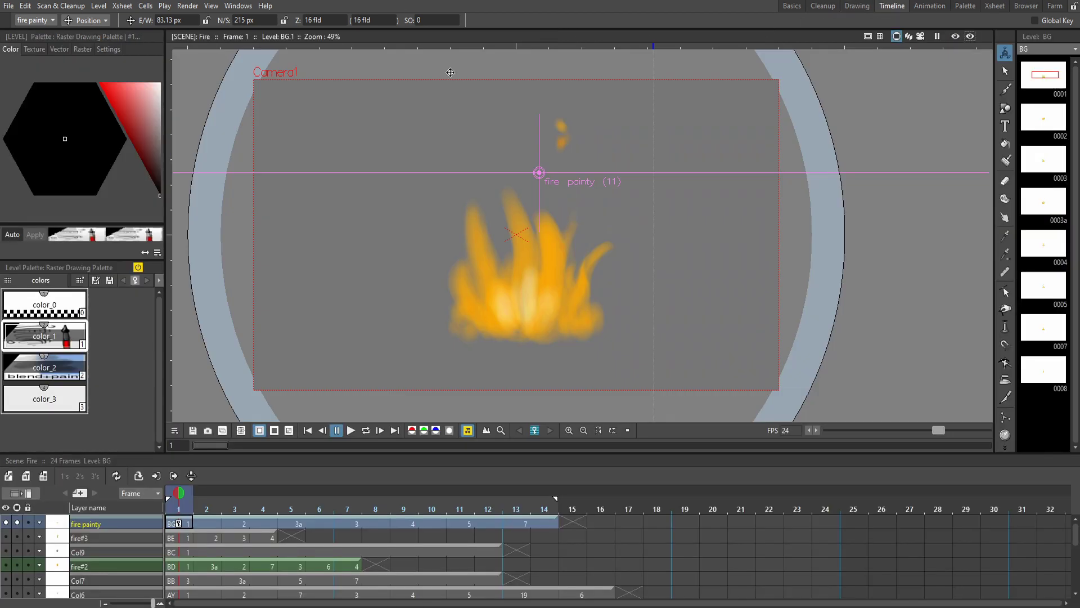
# Open the node Schematic as a floating panel and glance at the stage graph before returning to FX.
pyautogui.click(239, 6)
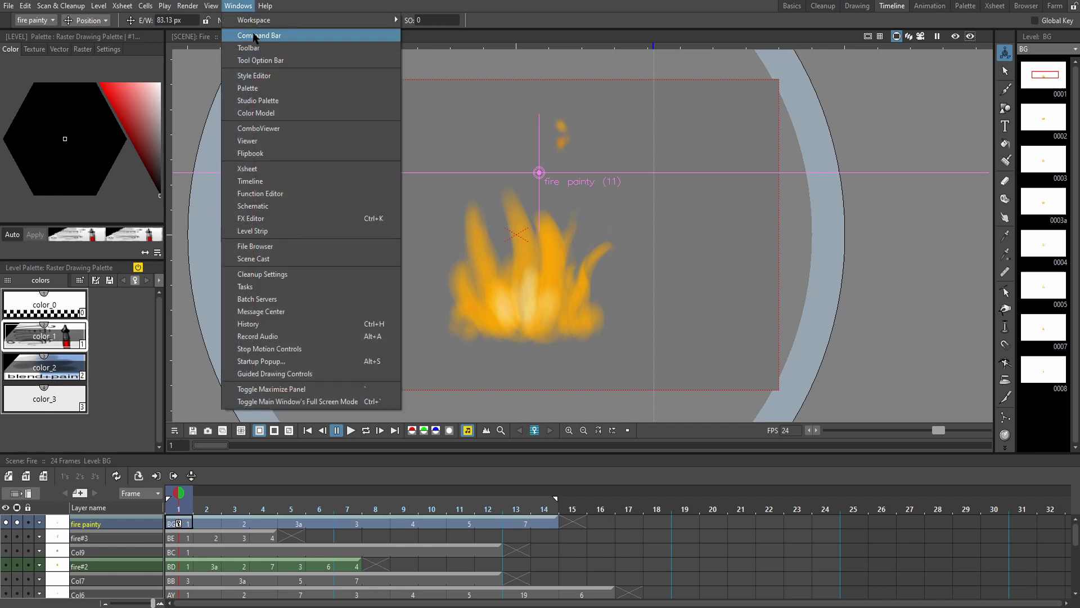
pyautogui.click(272, 205)
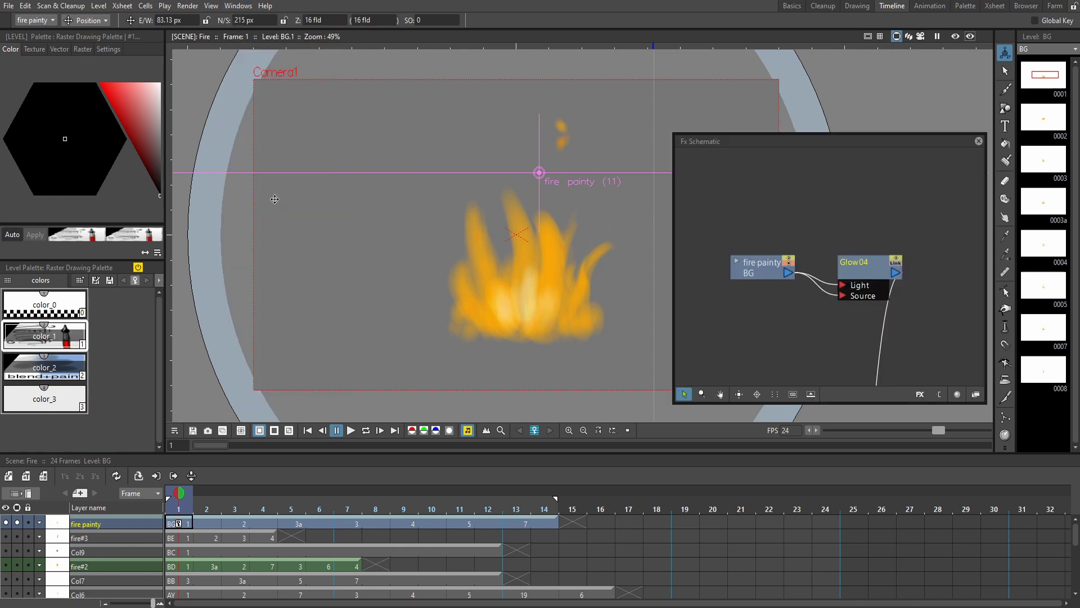
pyautogui.moveTo(752, 140); pyautogui.dragTo(713, 107)
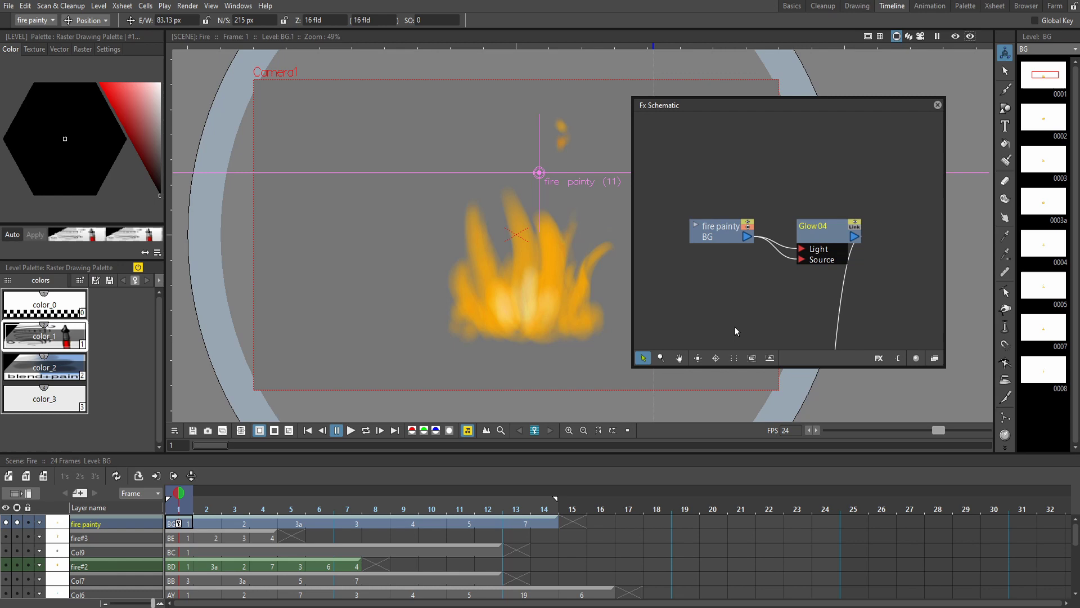
pyautogui.click(935, 358)
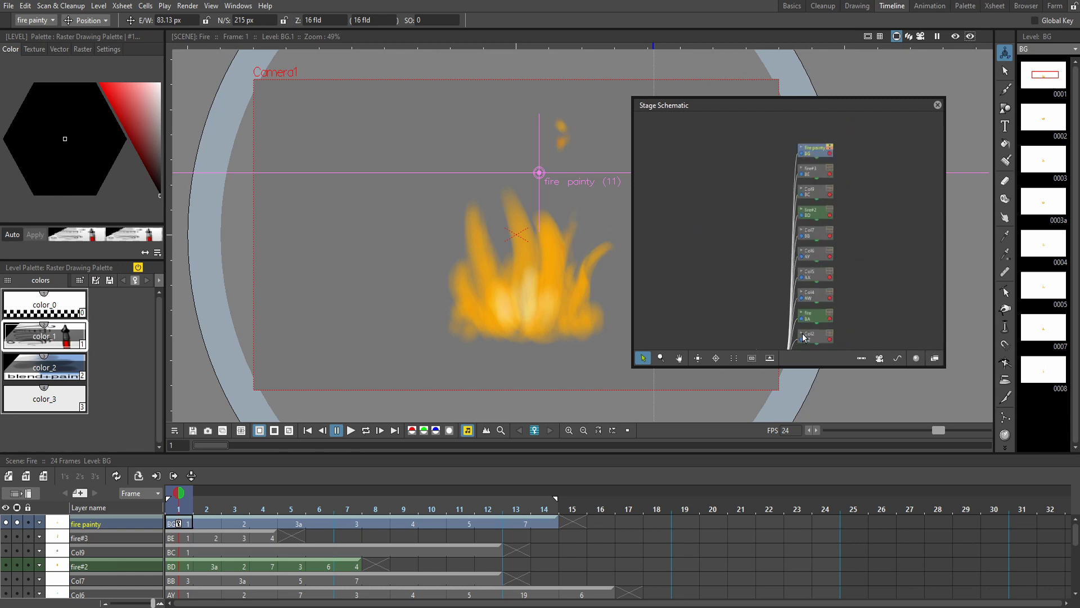
pyautogui.scroll(-3, 804, 337)
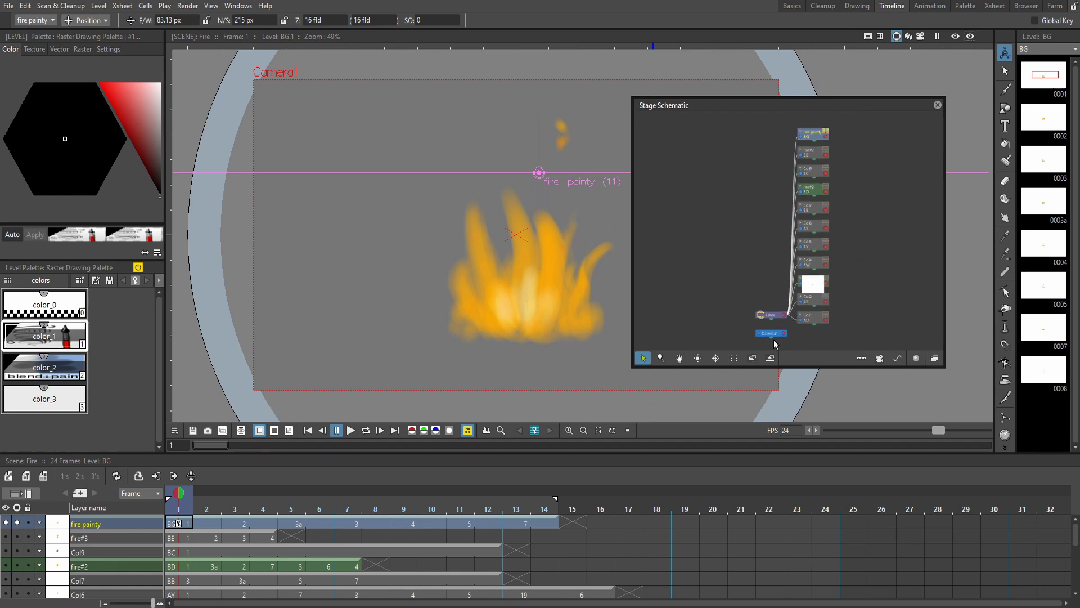
pyautogui.scroll(3, 775, 344)
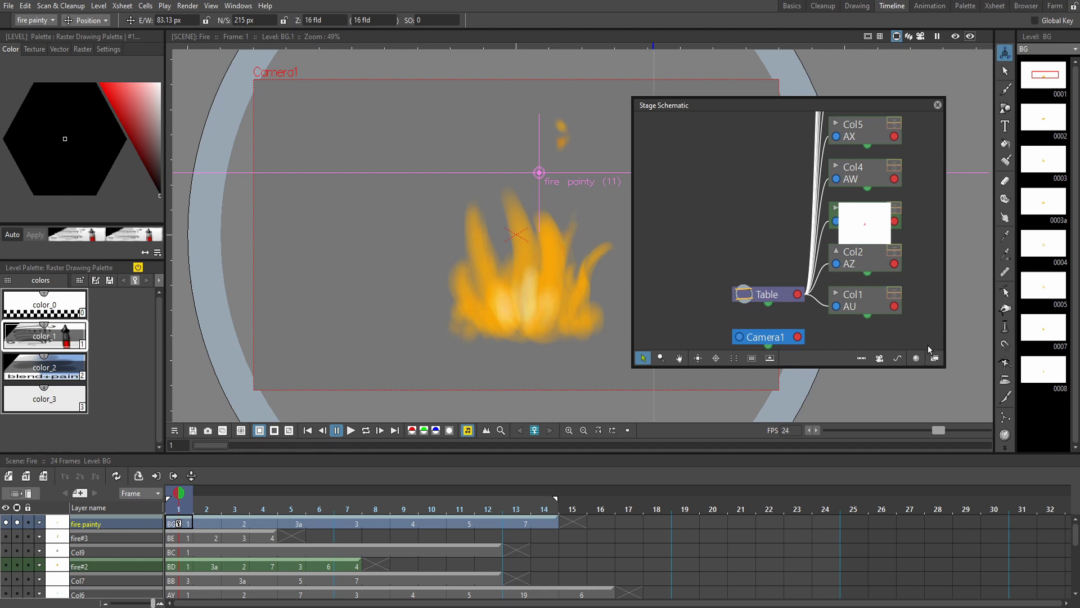
pyautogui.click(936, 356)
# Zoom in on the fire painty and Glow04 nodes in the FX Schematic.
pyautogui.scroll(-3, 798, 226)
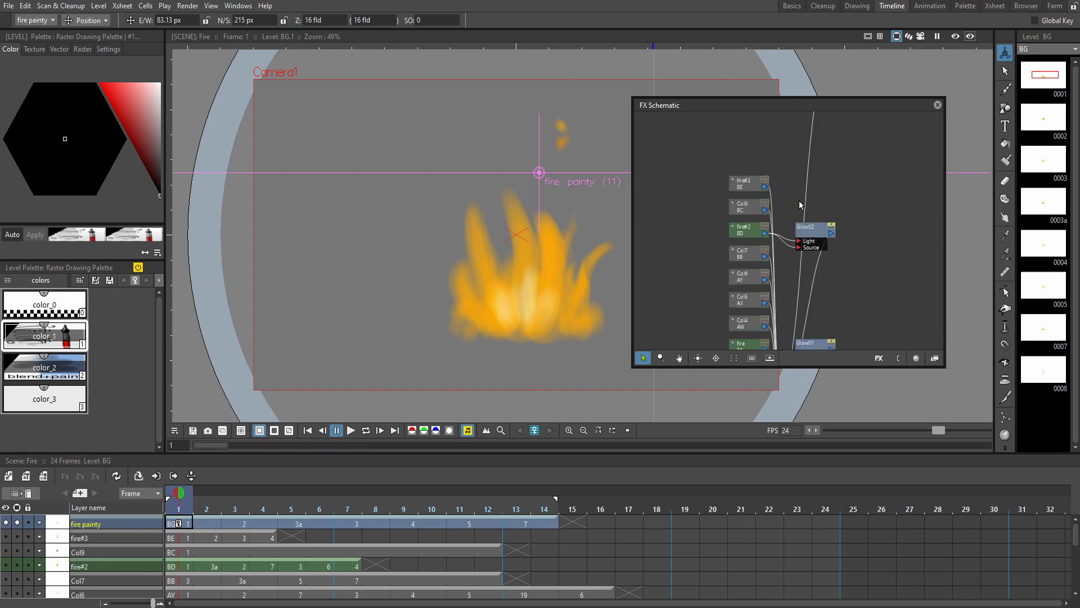
pyautogui.scroll(3, 762, 144)
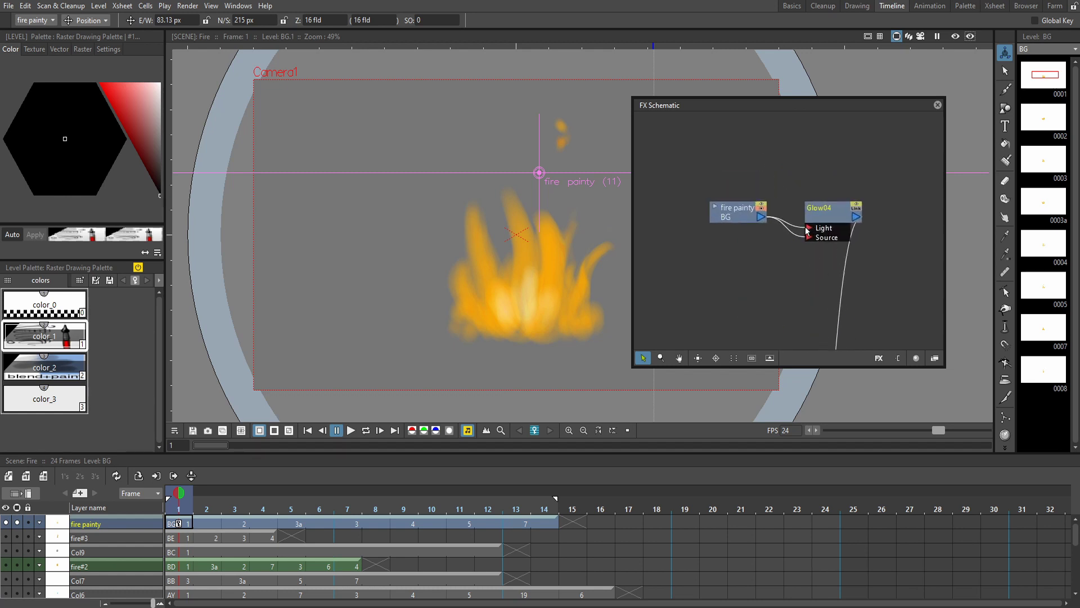
pyautogui.scroll(-5, 803, 249)
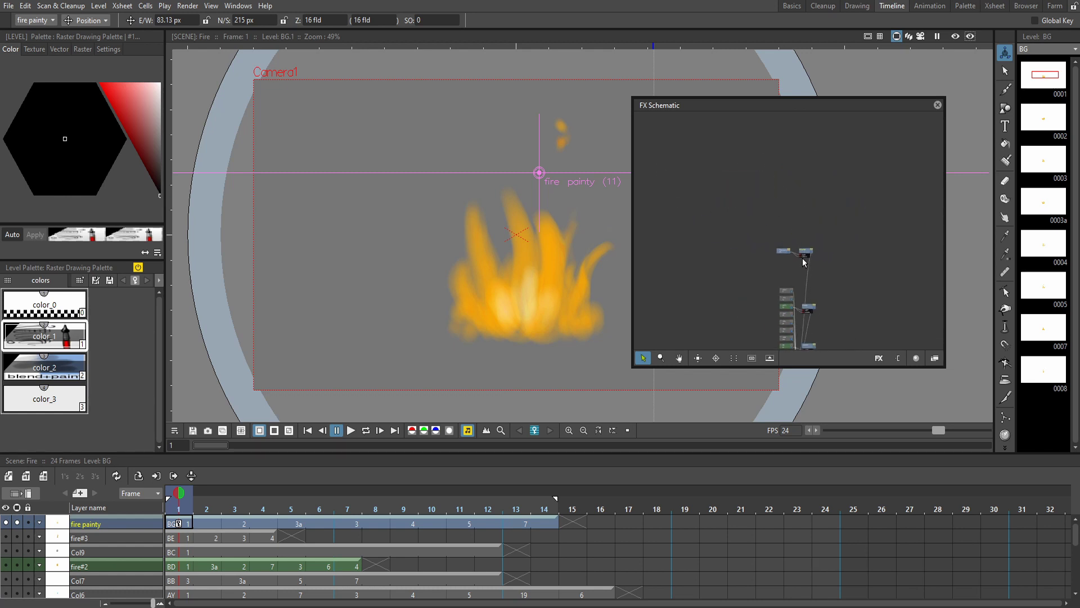
pyautogui.scroll(5, 813, 287)
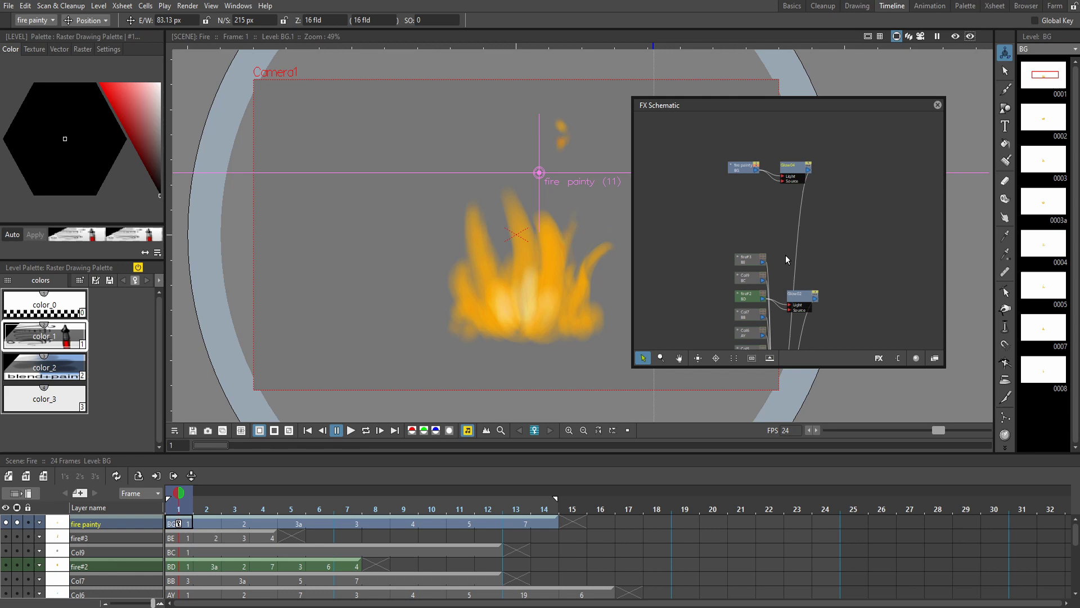
pyautogui.click(934, 358)
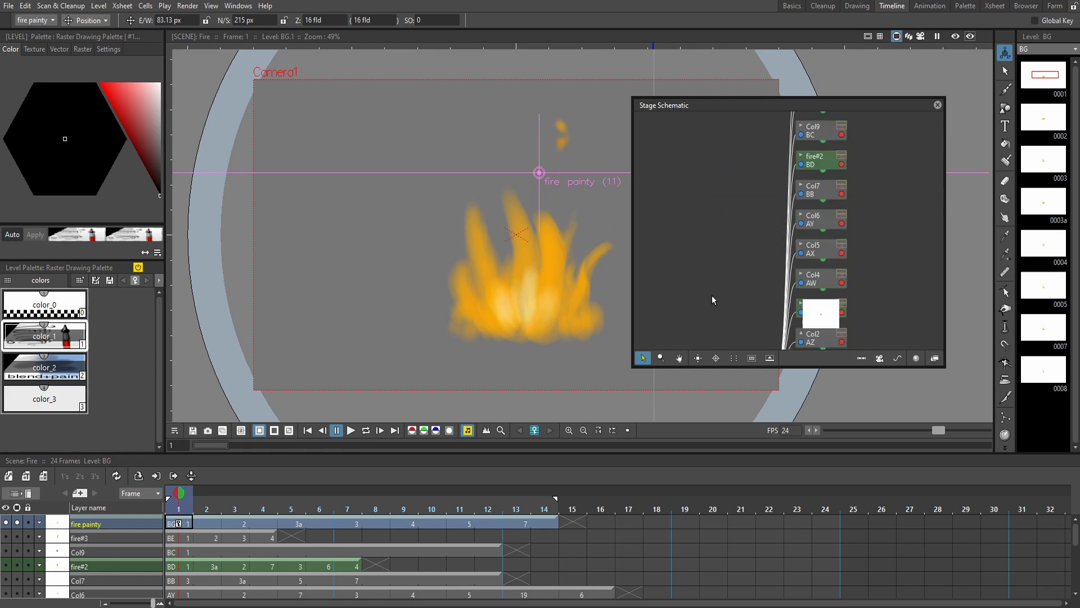
pyautogui.scroll(-2, 737, 201)
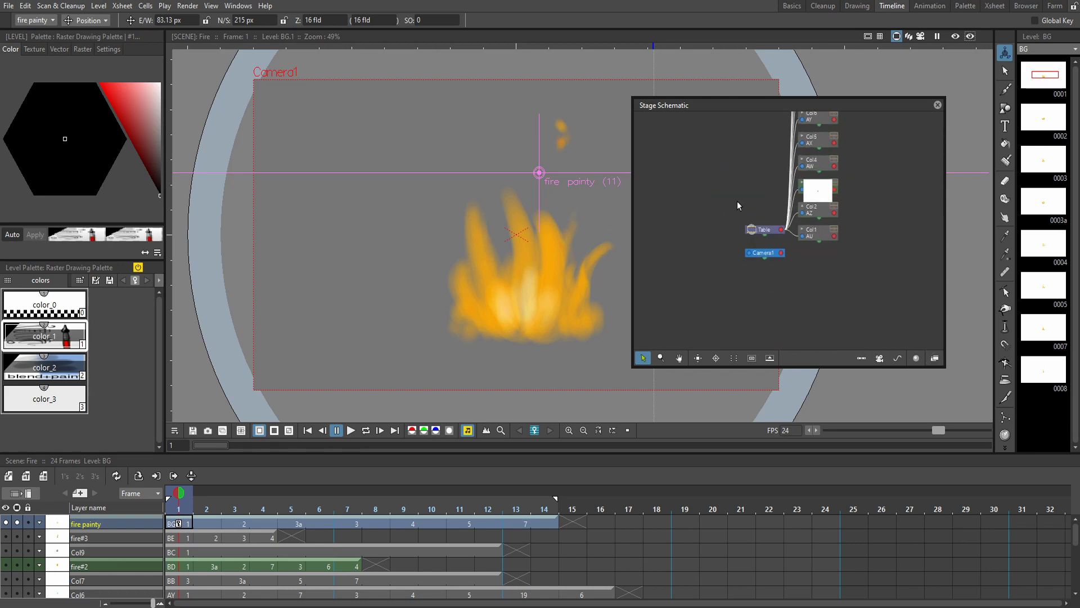
pyautogui.click(935, 358)
pyautogui.scroll(-4, 813, 190)
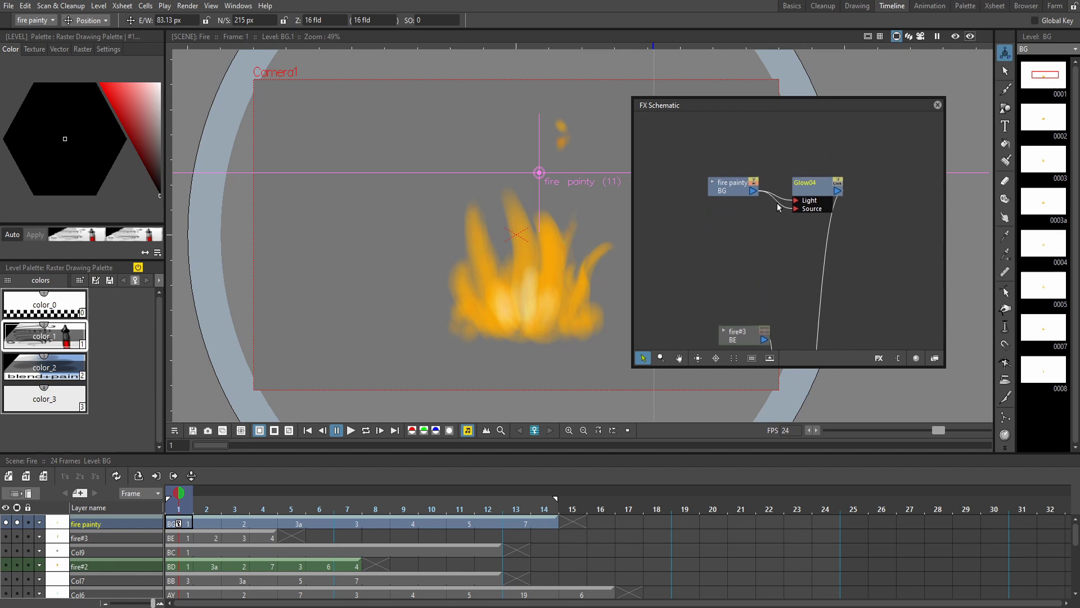
pyautogui.scroll(3, 792, 227)
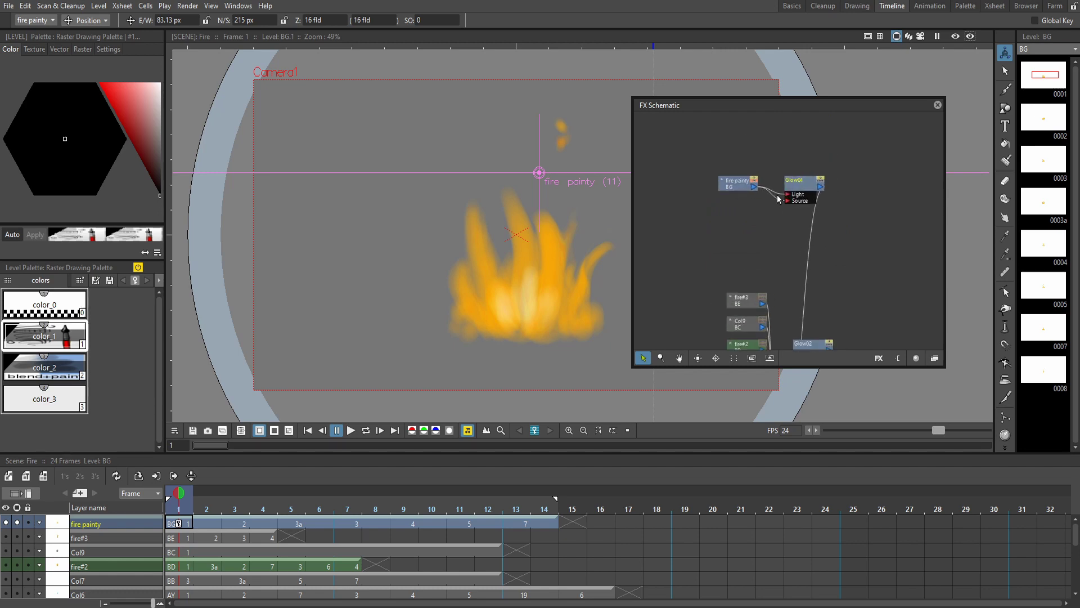
pyautogui.scroll(4, 784, 228)
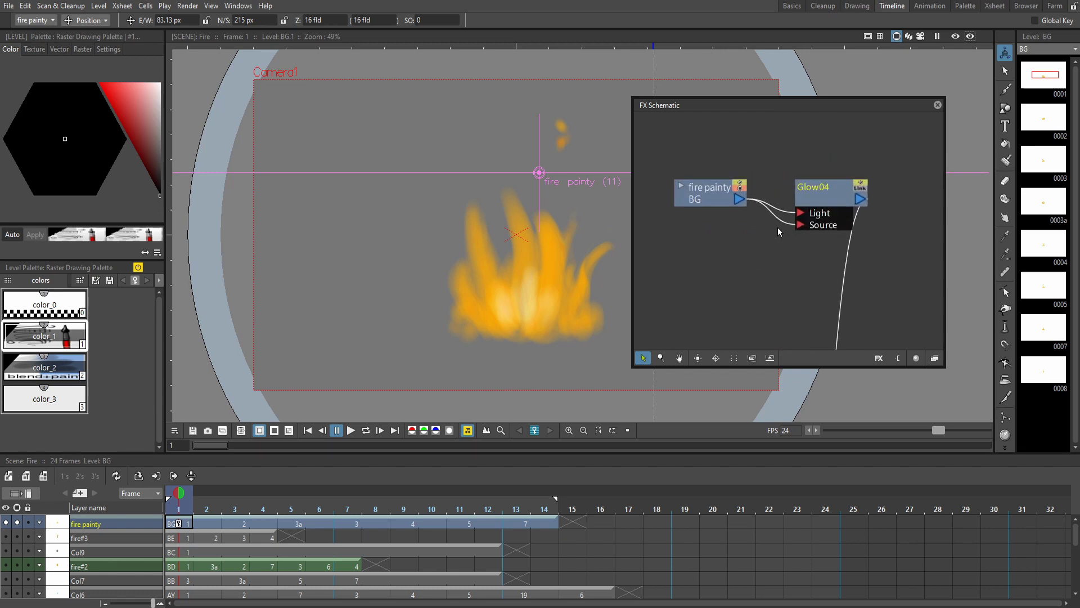
pyautogui.scroll(-4, 779, 256)
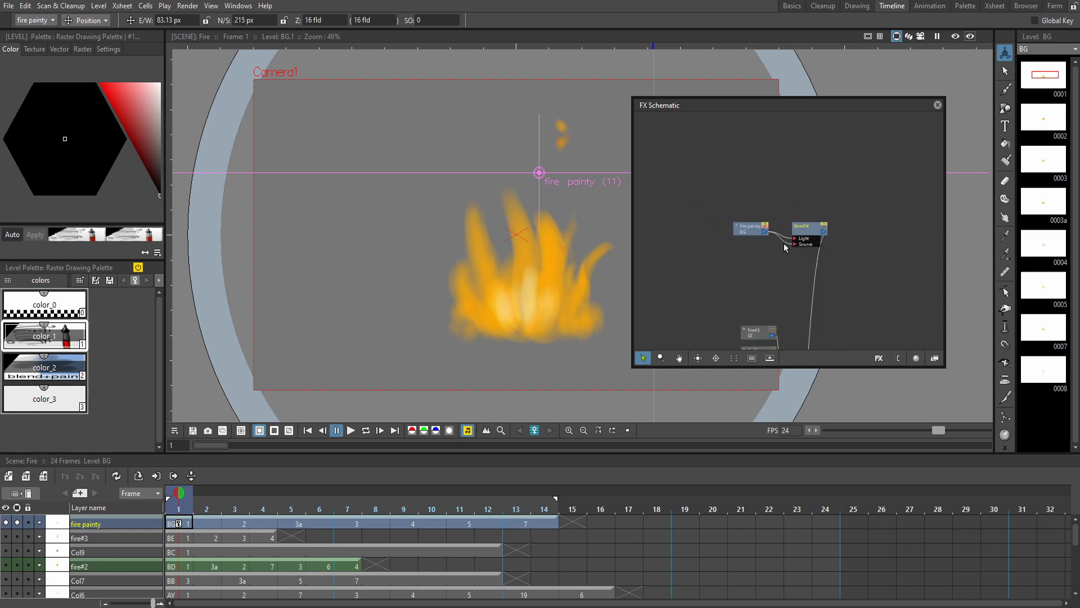
pyautogui.scroll(2, 784, 243)
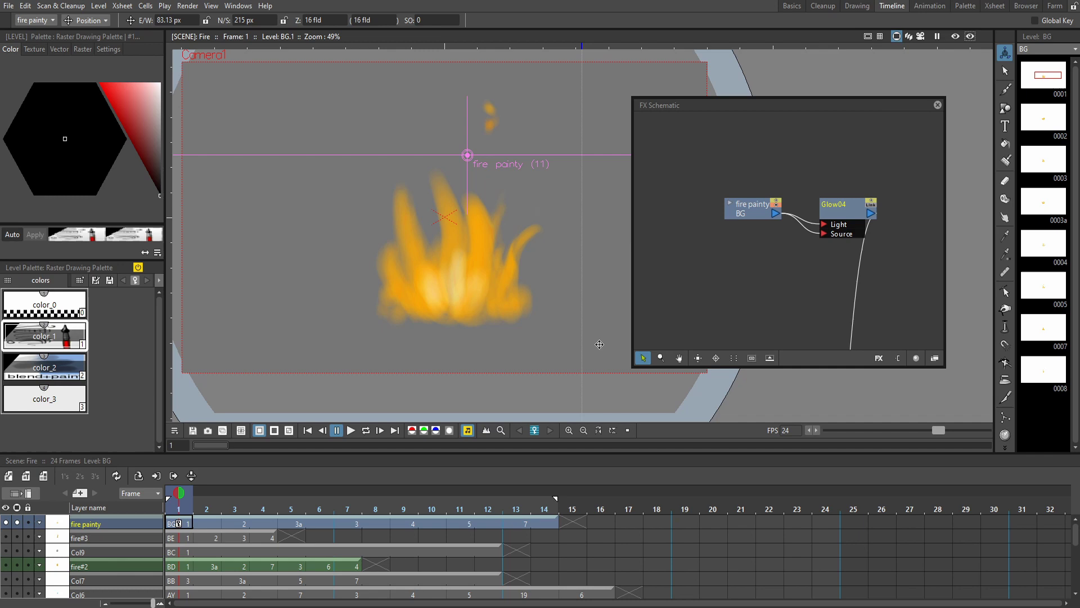
# Delete the Glow04 effect, reposition fire painty, and play the flame animation on loop.
pyautogui.rightClick(825, 198)
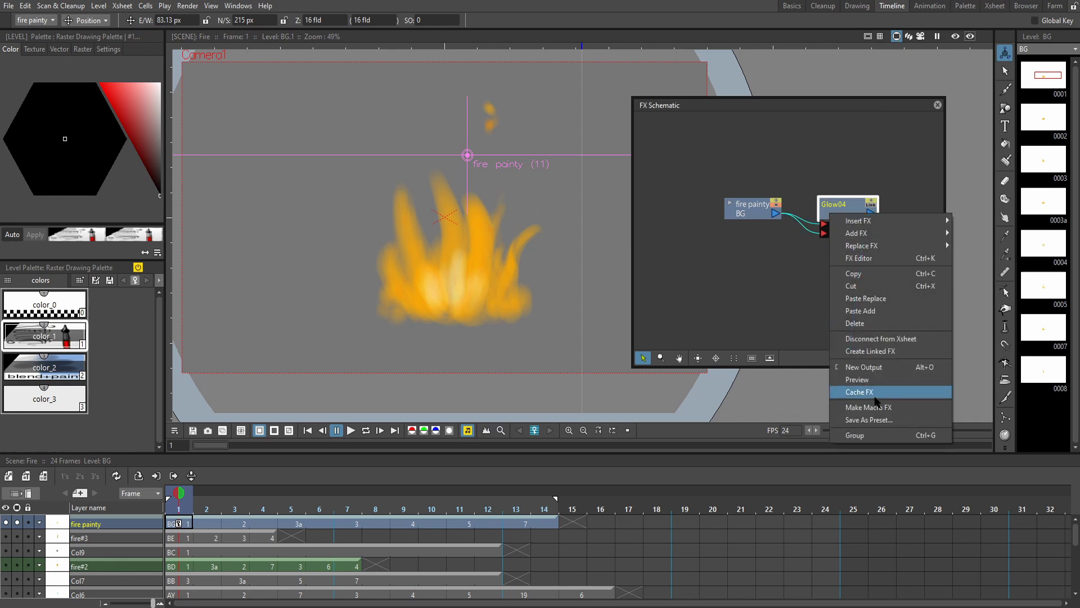
pyautogui.click(870, 325)
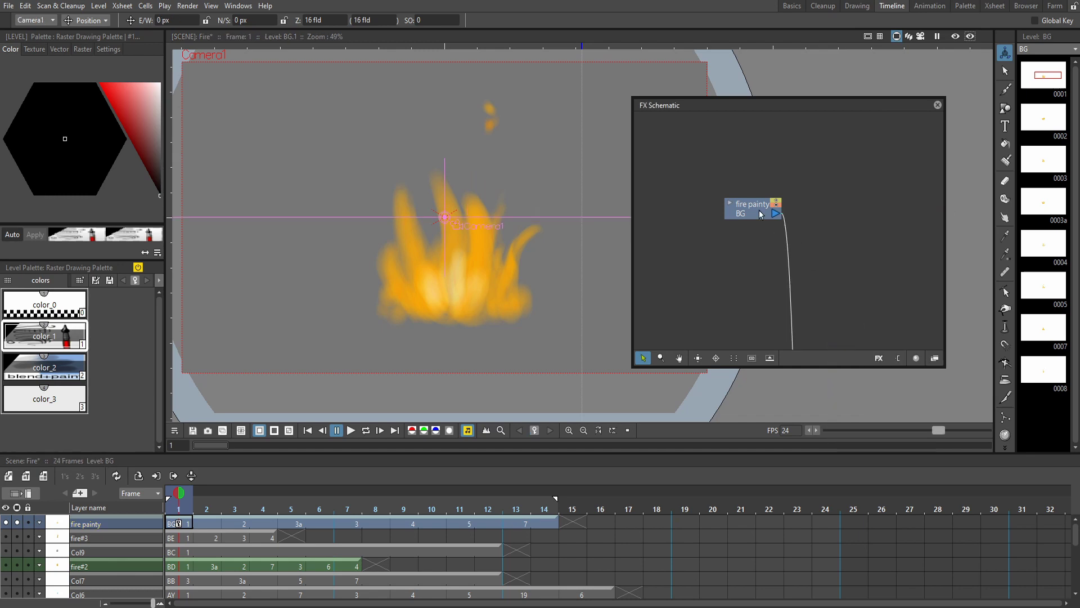
pyautogui.moveTo(760, 214)
pyautogui.mouseDown()
pyautogui.moveTo(763, 228)
pyautogui.moveTo(723, 196)
pyautogui.mouseUp()
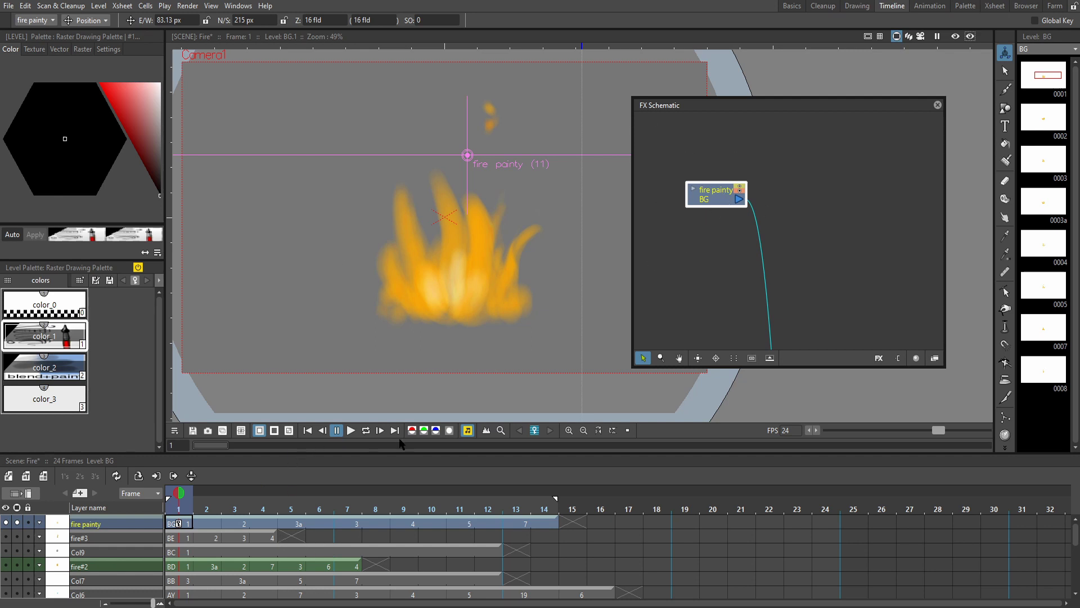
pyautogui.press('p')
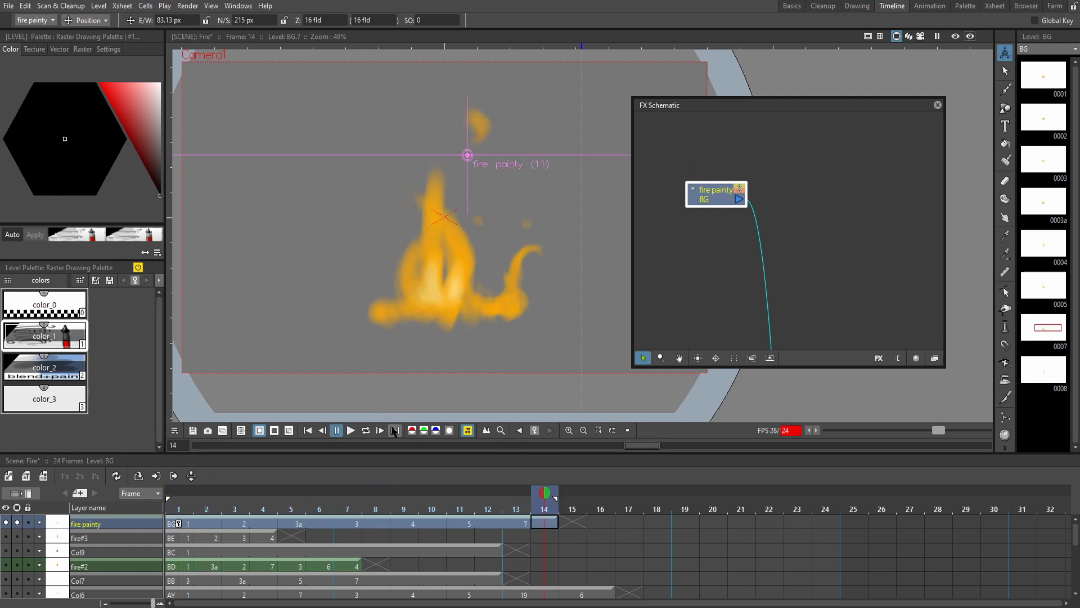
pyautogui.click(366, 431)
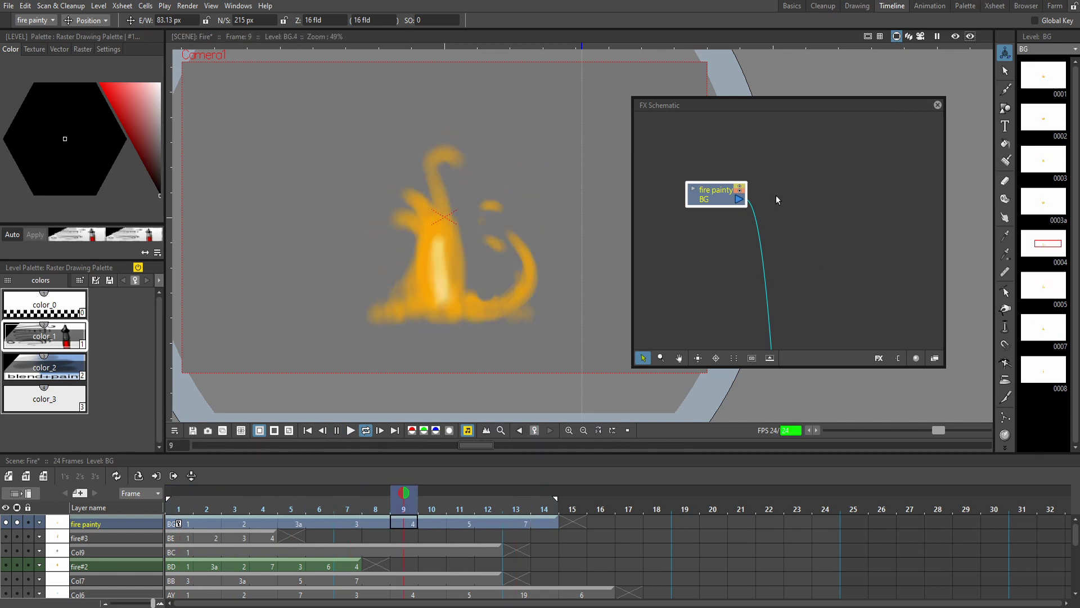
# Insert a Light > Glow effect (Glow05) after the fire painty node.
pyautogui.rightClick(716, 196)
pyautogui.moveTo(721, 197)
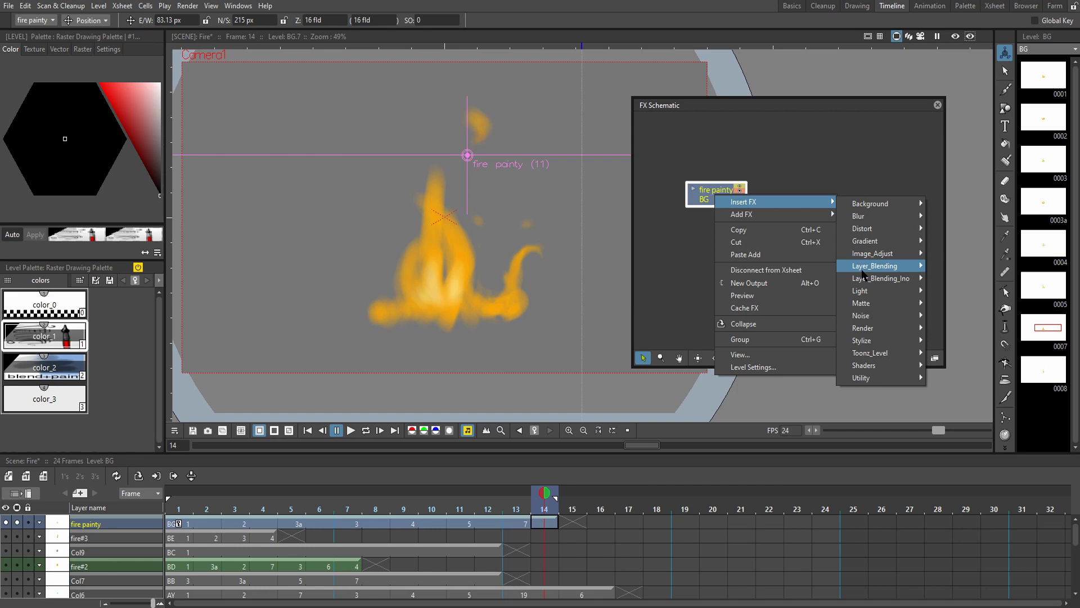
pyautogui.moveTo(870, 291)
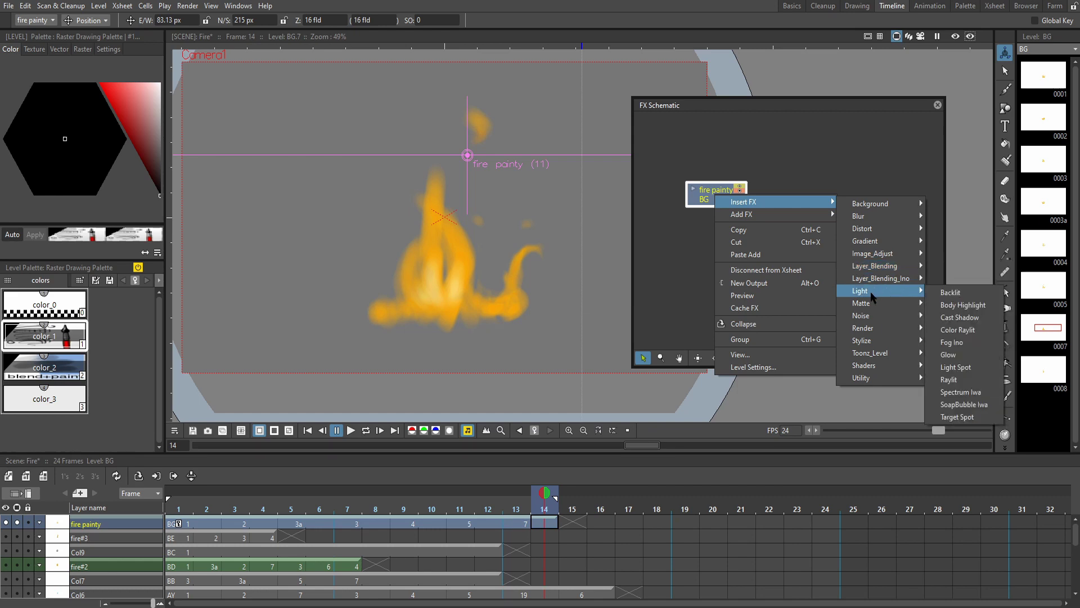
pyautogui.click(957, 351)
pyautogui.moveTo(797, 117); pyautogui.dragTo(850, 116)
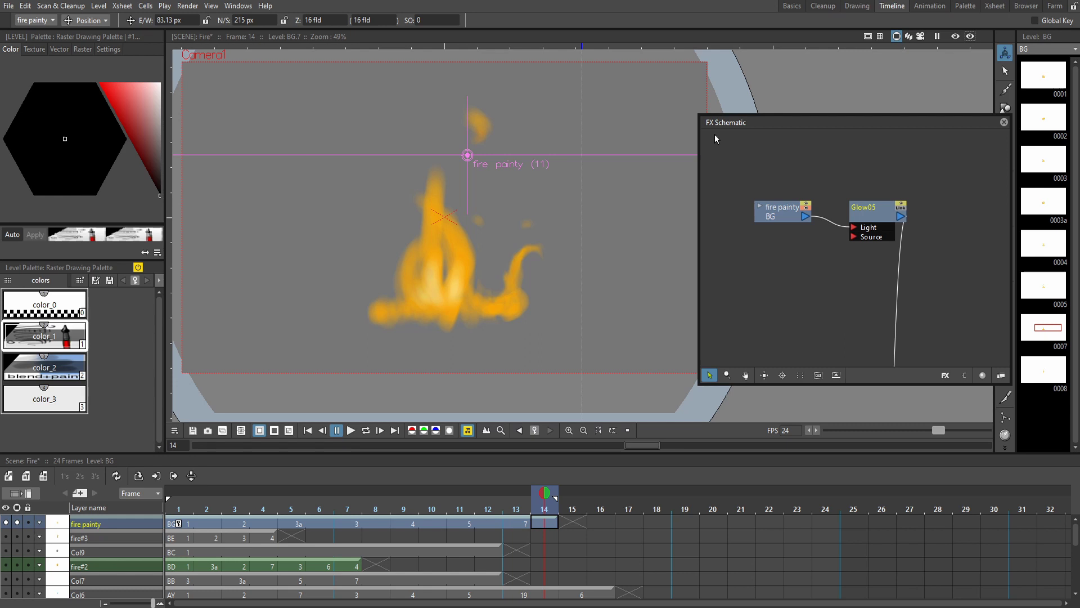
# Save the Fire scene, then zoom out and pan the viewer slightly.
pyautogui.click(8, 6)
pyautogui.click(34, 49)
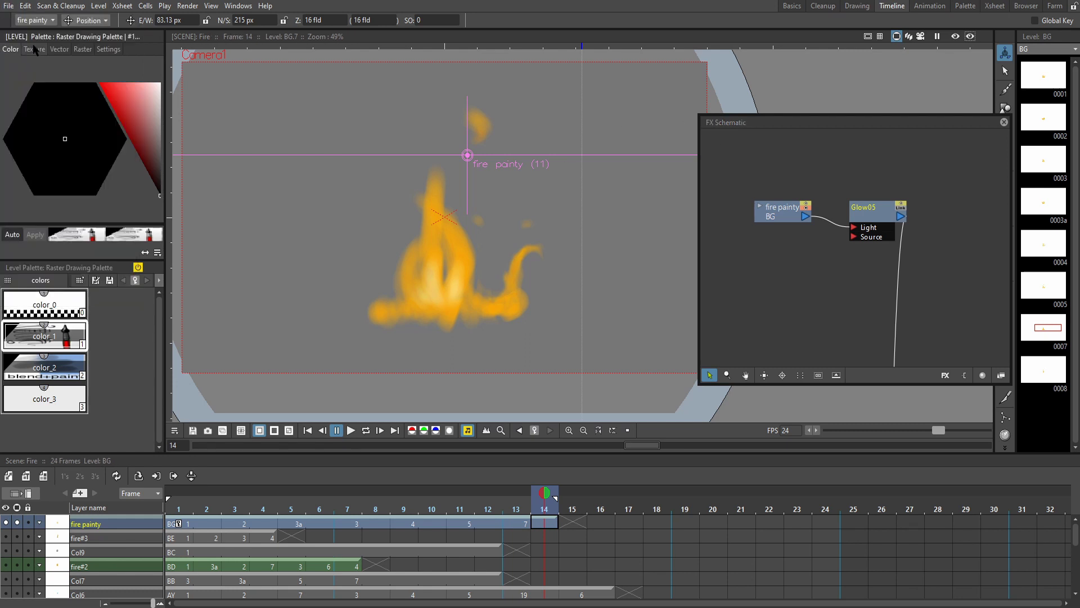
pyautogui.press('-')
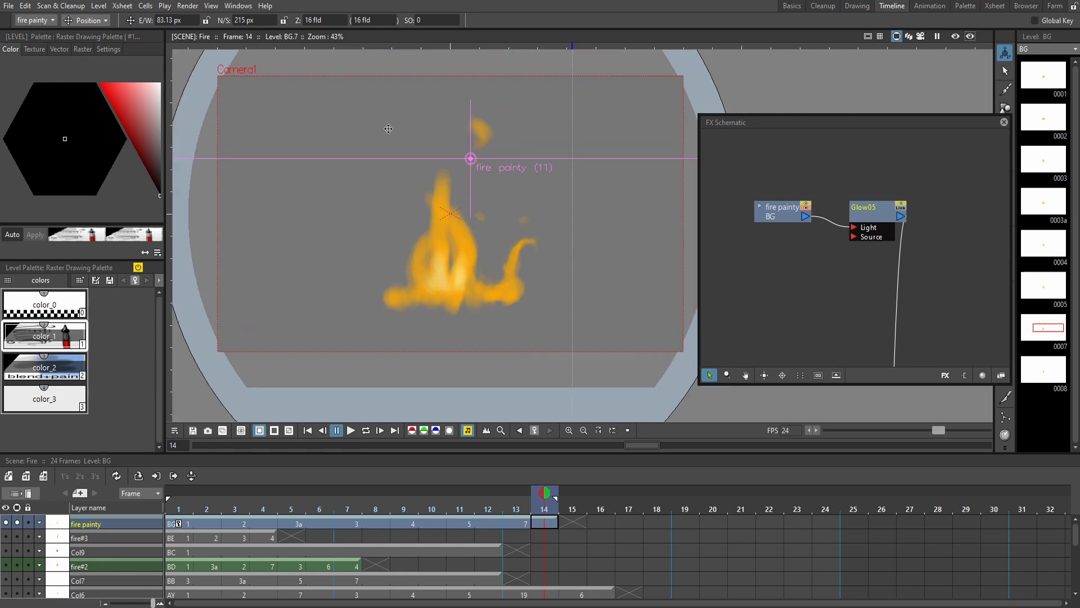
pyautogui.click(9, 5)
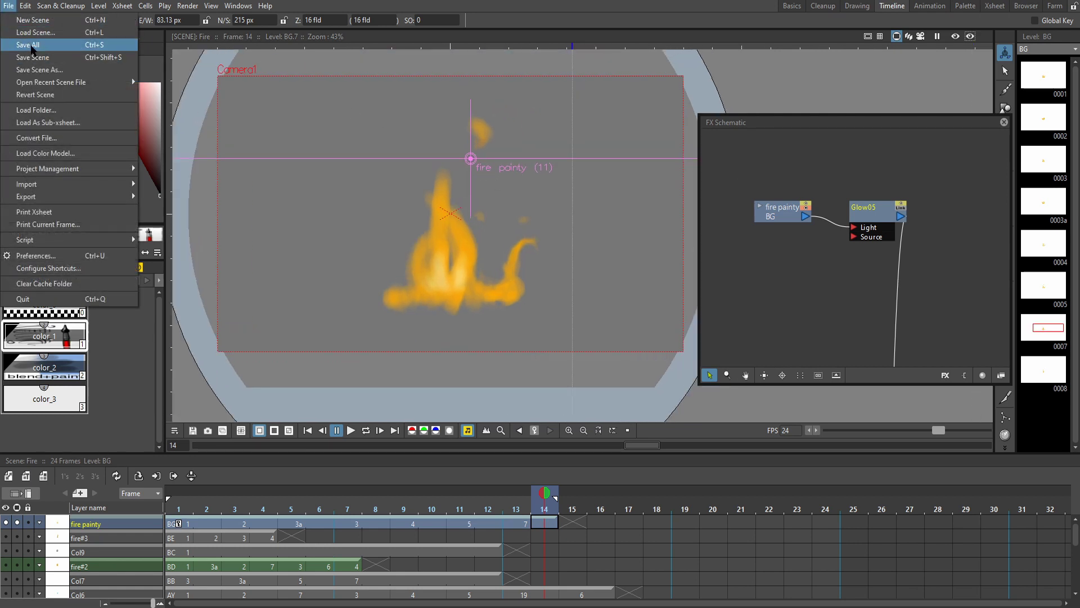
pyautogui.click(427, 184)
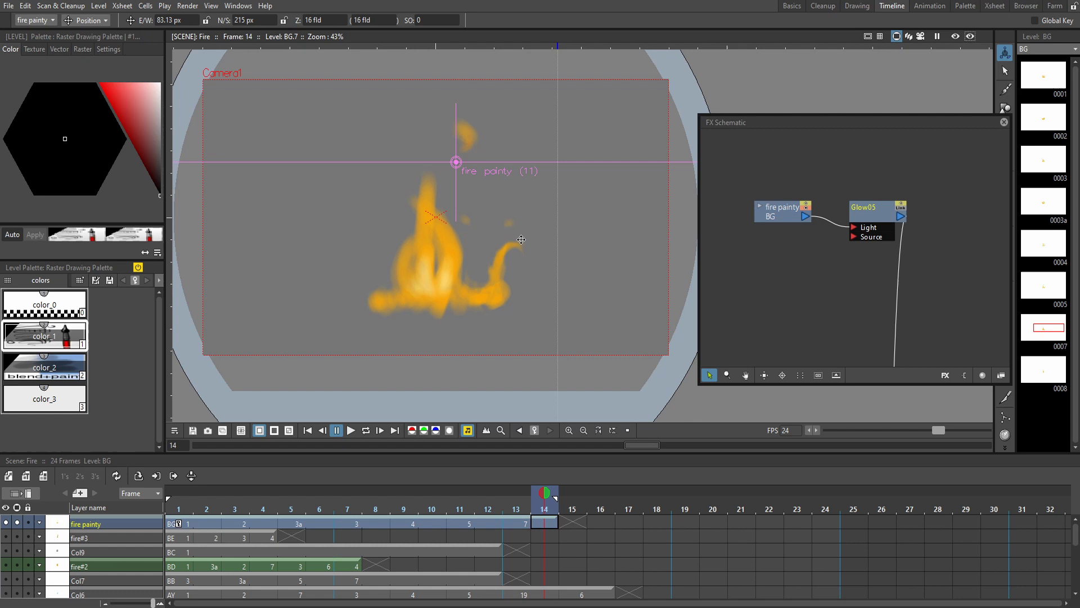
pyautogui.moveTo(525, 236); pyautogui.dragTo(588, 188)
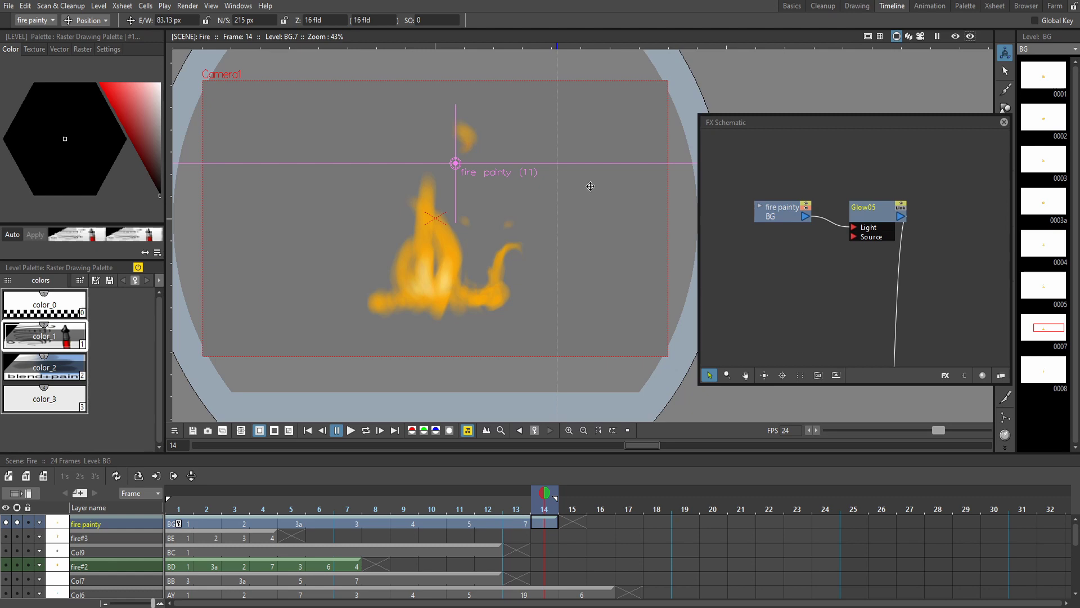
# Toggle the viewer's Preview on, off and on again to render the glowing flame at frame 14.
pyautogui.click(956, 36)
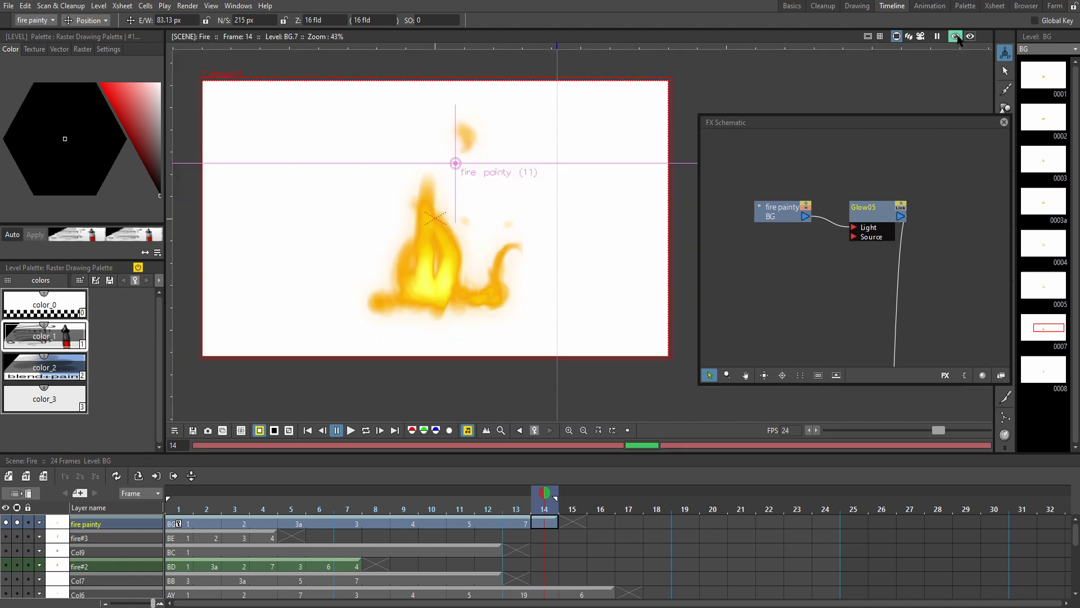
pyautogui.scroll(1, 422, 237)
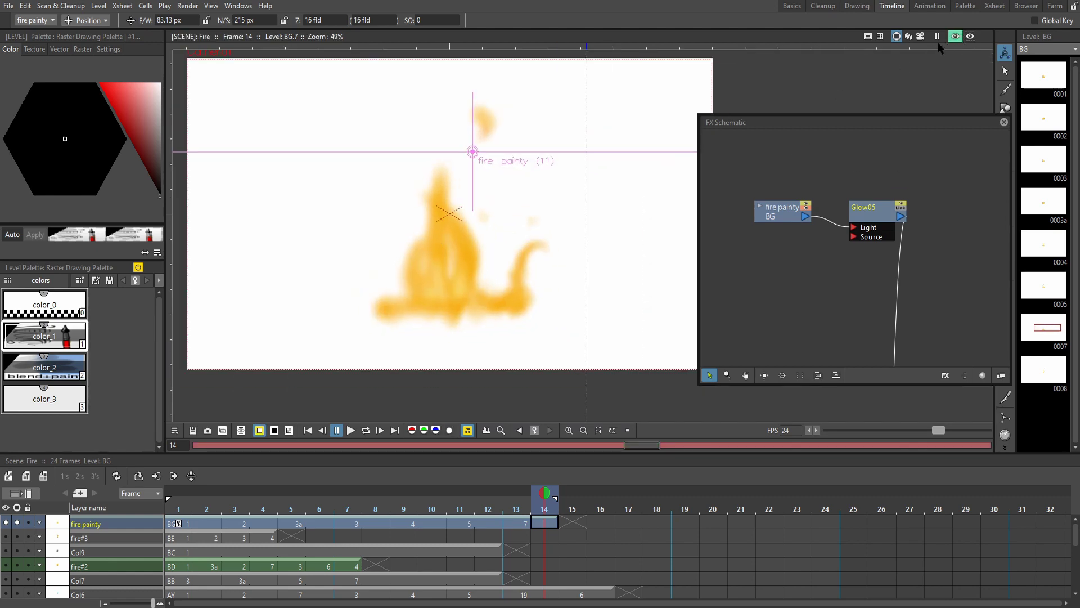
pyautogui.click(956, 37)
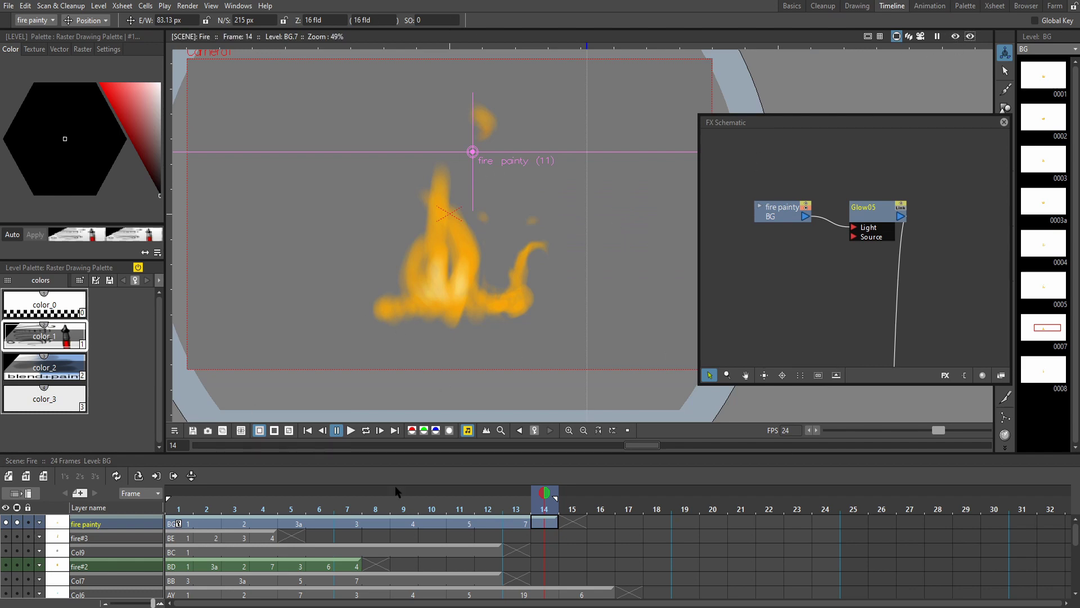
pyautogui.click(956, 36)
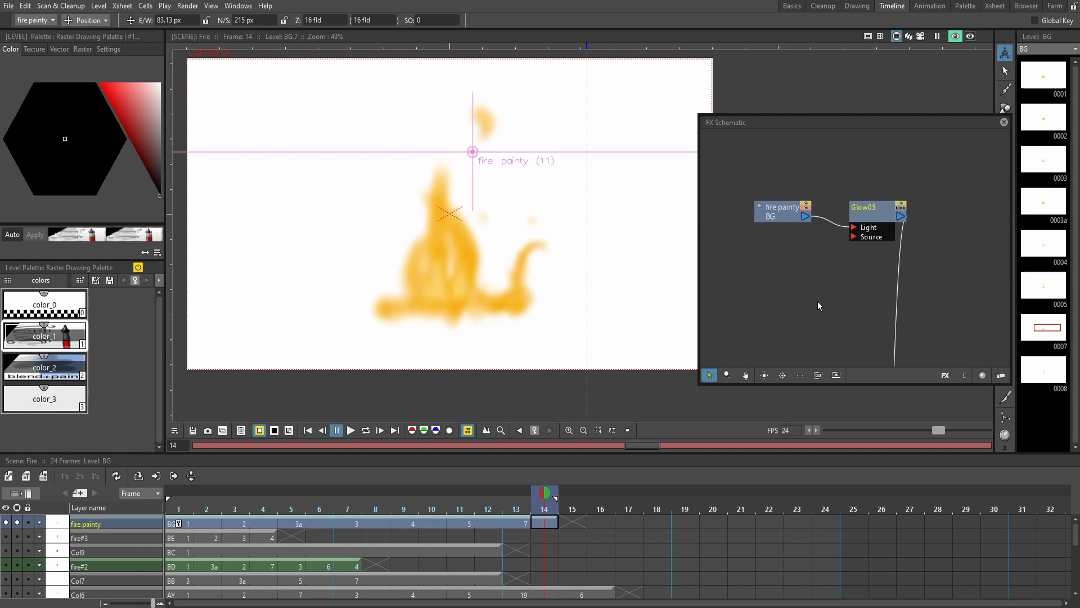
pyautogui.scroll(-4, 819, 292)
pyautogui.moveTo(806, 289); pyautogui.dragTo(812, 214)
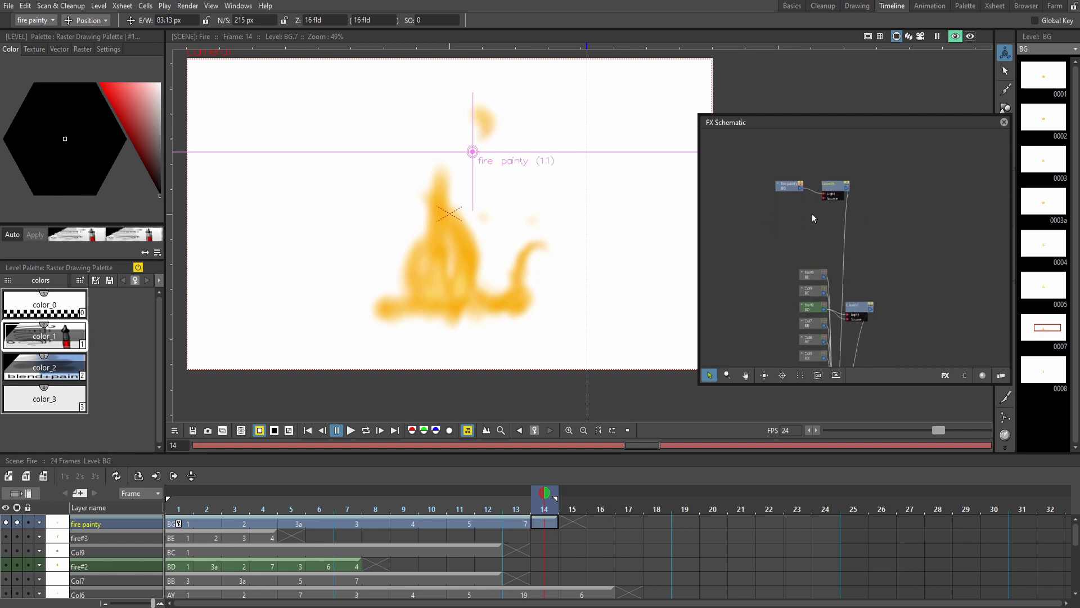
pyautogui.scroll(2, 806, 205)
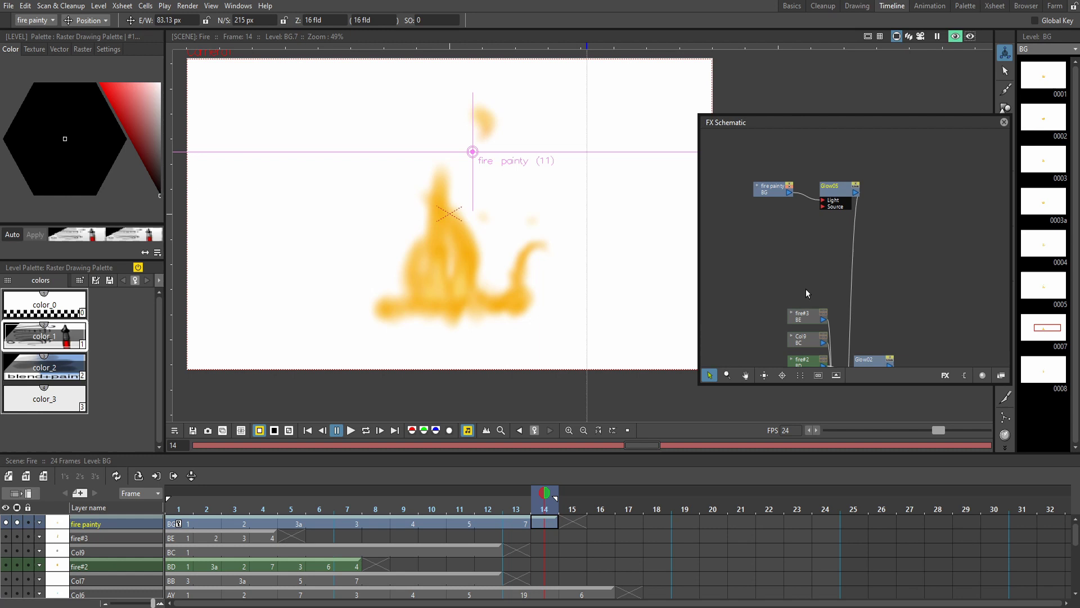
pyautogui.scroll(-5, 825, 272)
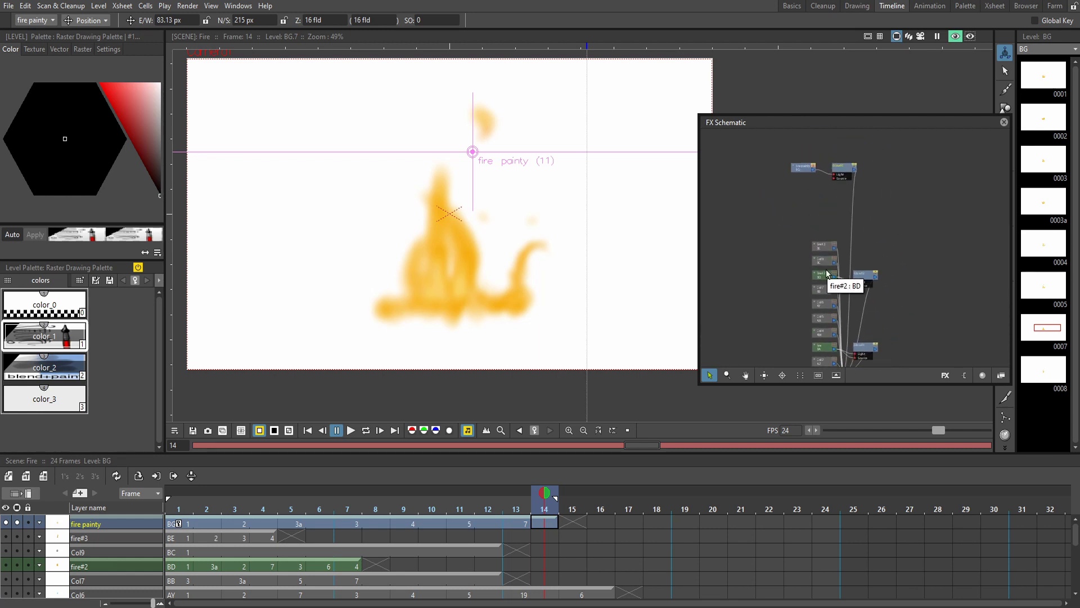
pyautogui.moveTo(834, 194); pyautogui.dragTo(794, 276)
pyautogui.scroll(4, 795, 270)
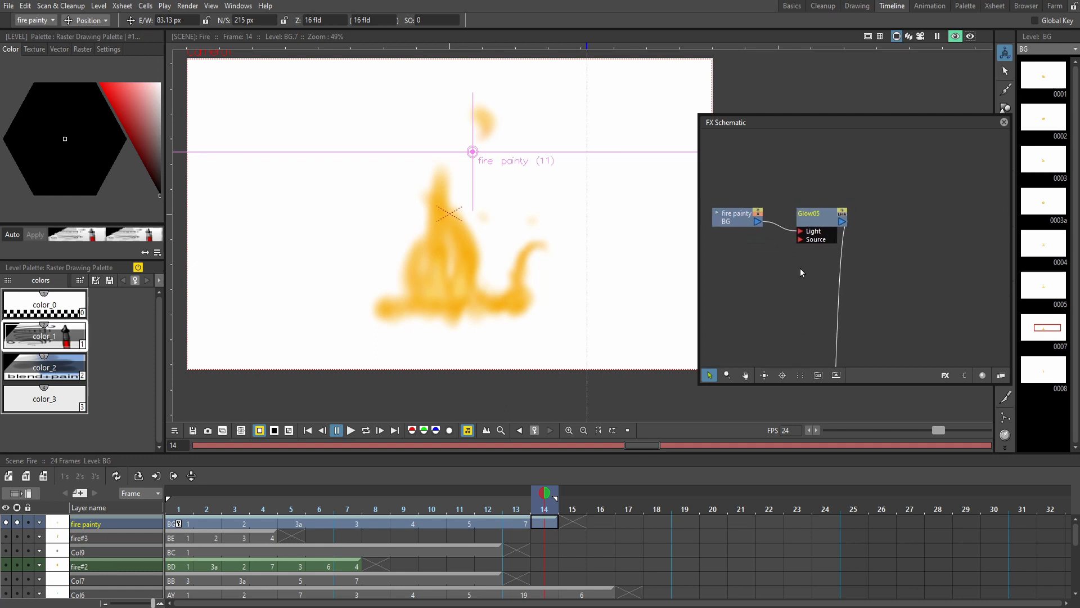
pyautogui.scroll(2, 827, 264)
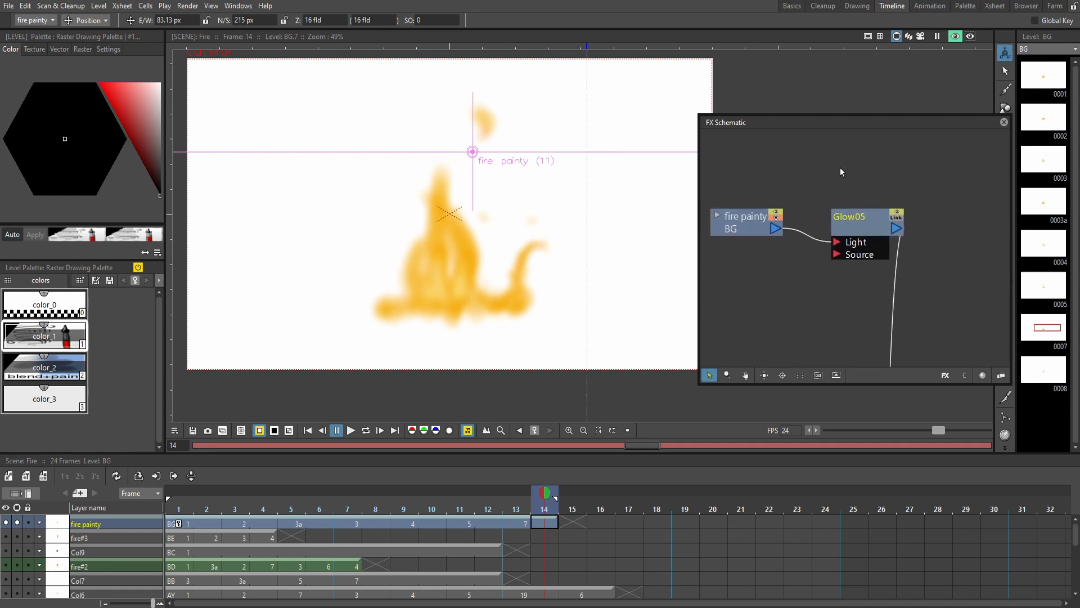
# Give Glow05 a Fade of about 19.7, Brightness 150 and Blur 10 px.
pyautogui.doubleClick(862, 223)
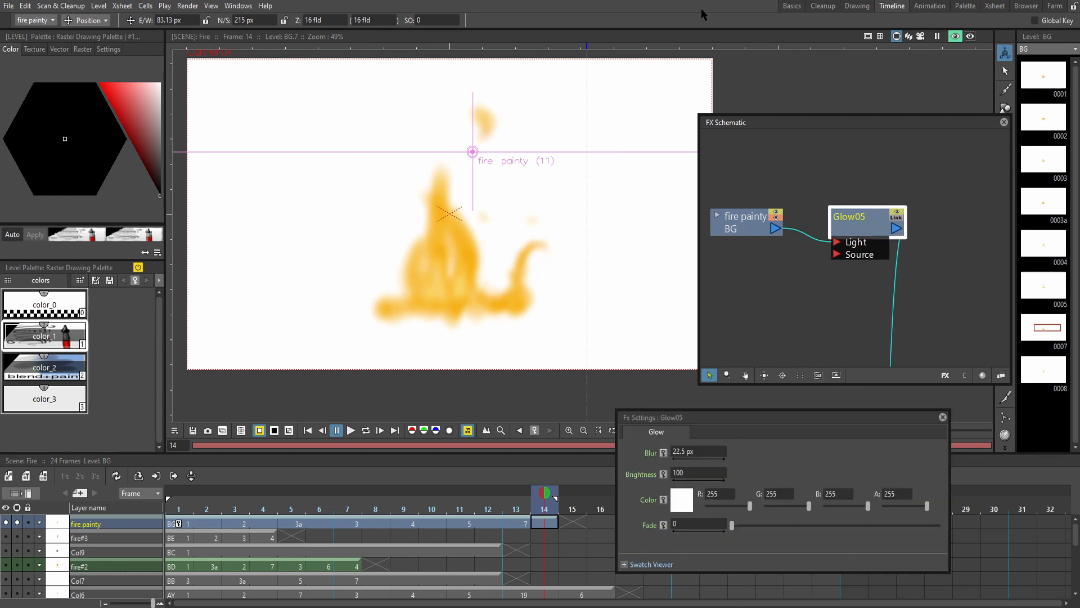
pyautogui.moveTo(732, 525); pyautogui.dragTo(772, 526)
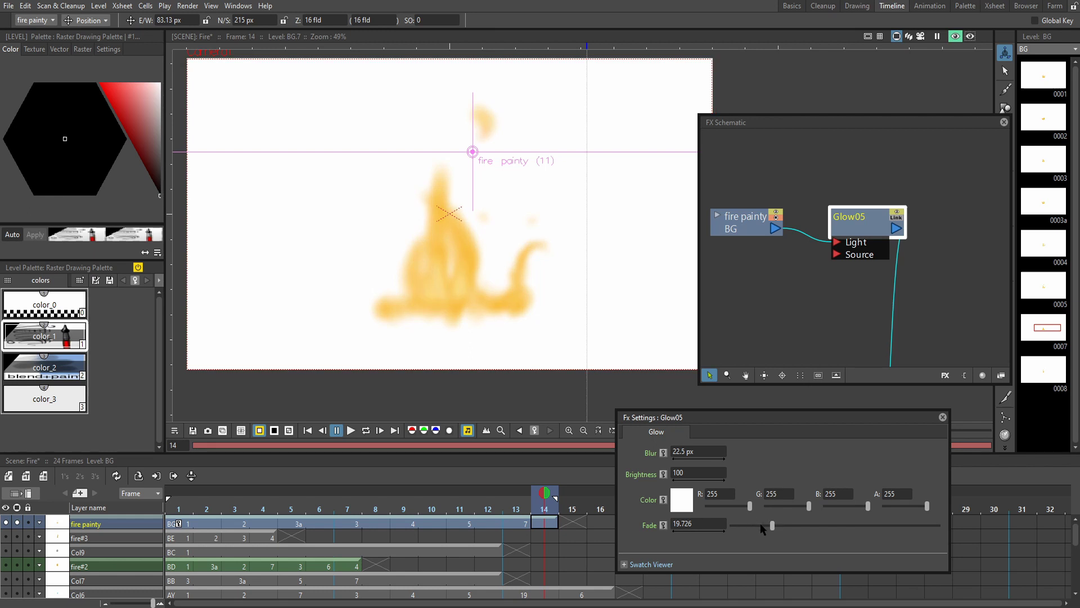
pyautogui.click(703, 472)
pyautogui.write('150')
pyautogui.press('Return')
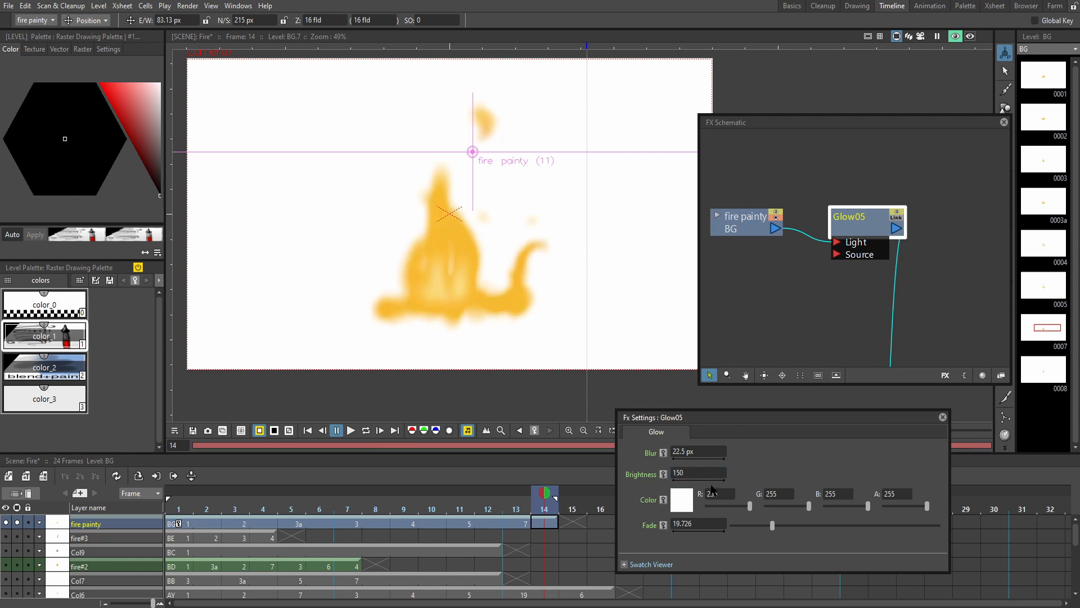
pyautogui.click(696, 453)
pyautogui.write('10')
pyautogui.press('Return')
# Link fire painty's output into Glow05 and show its settings clear of the fire.
pyautogui.moveTo(780, 231); pyautogui.dragTo(836, 254)
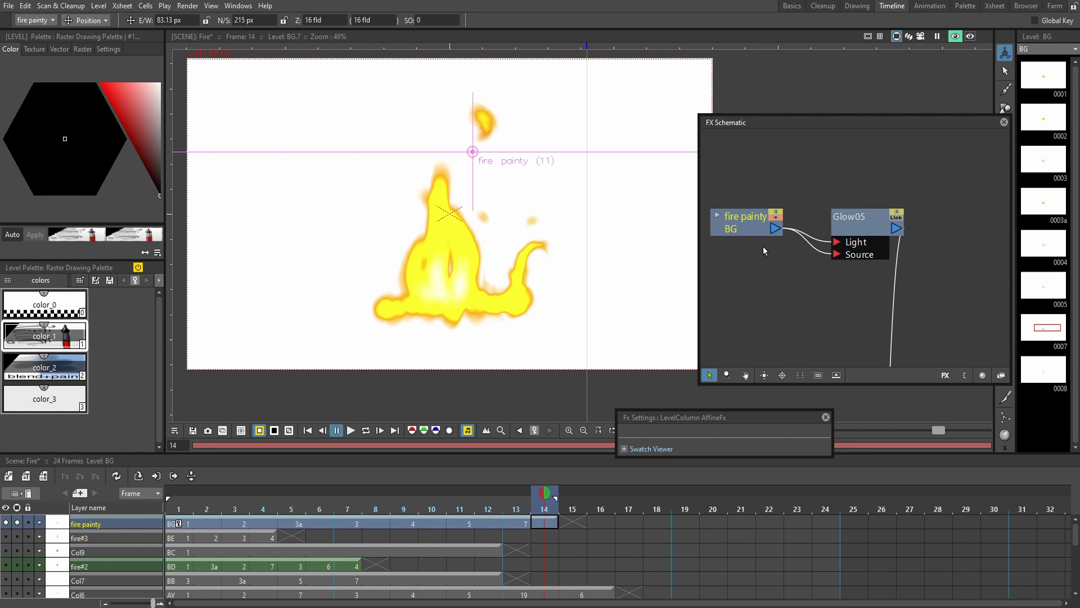
pyautogui.click(857, 224)
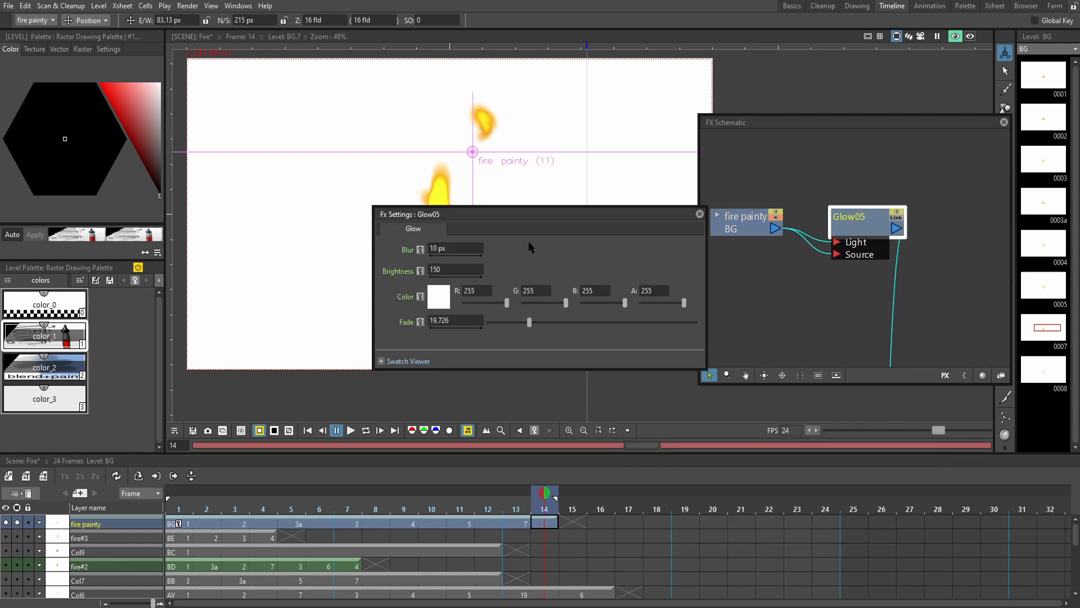
pyautogui.moveTo(533, 213); pyautogui.dragTo(787, 343)
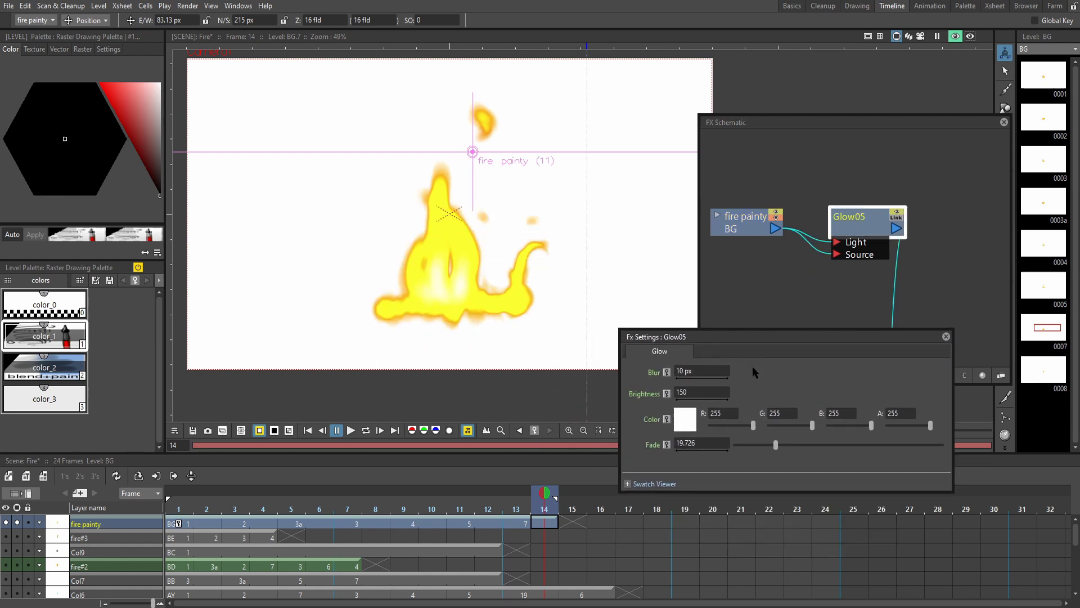
# Change Glow05's Blur to 100 px and Brightness to 50.
pyautogui.click(707, 371)
pyautogui.write('100')
pyautogui.press('Return')
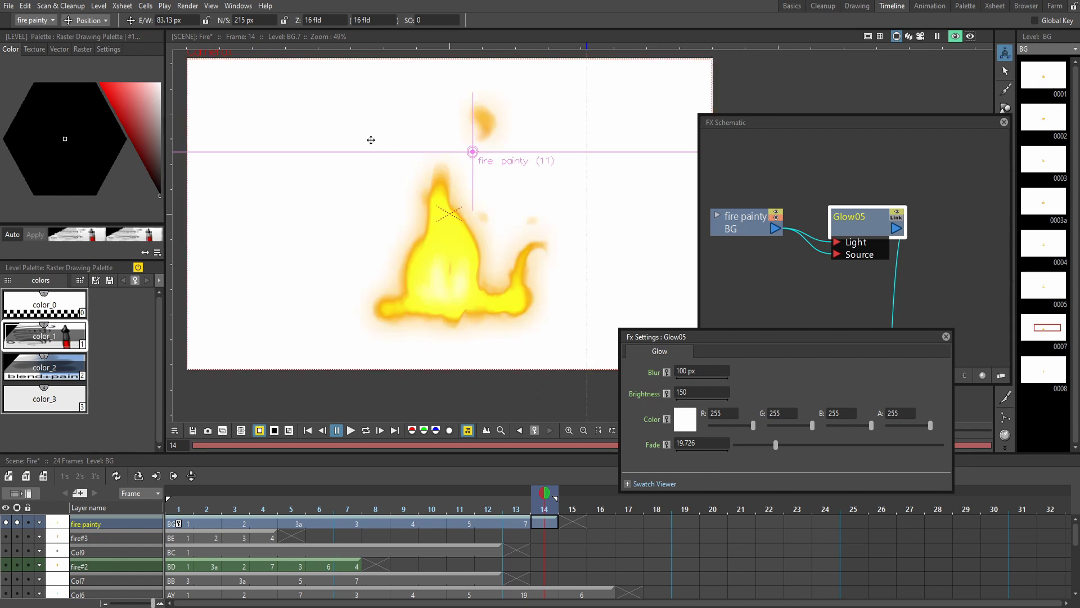
pyautogui.click(707, 394)
pyautogui.write('50')
pyautogui.press('Return')
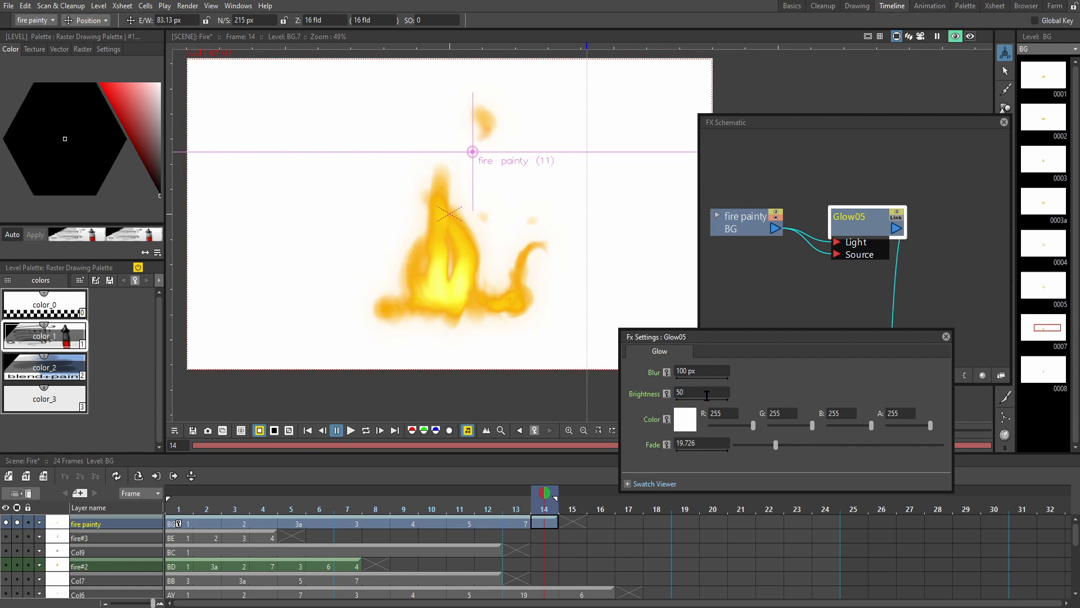
pyautogui.scroll(1, 452, 261)
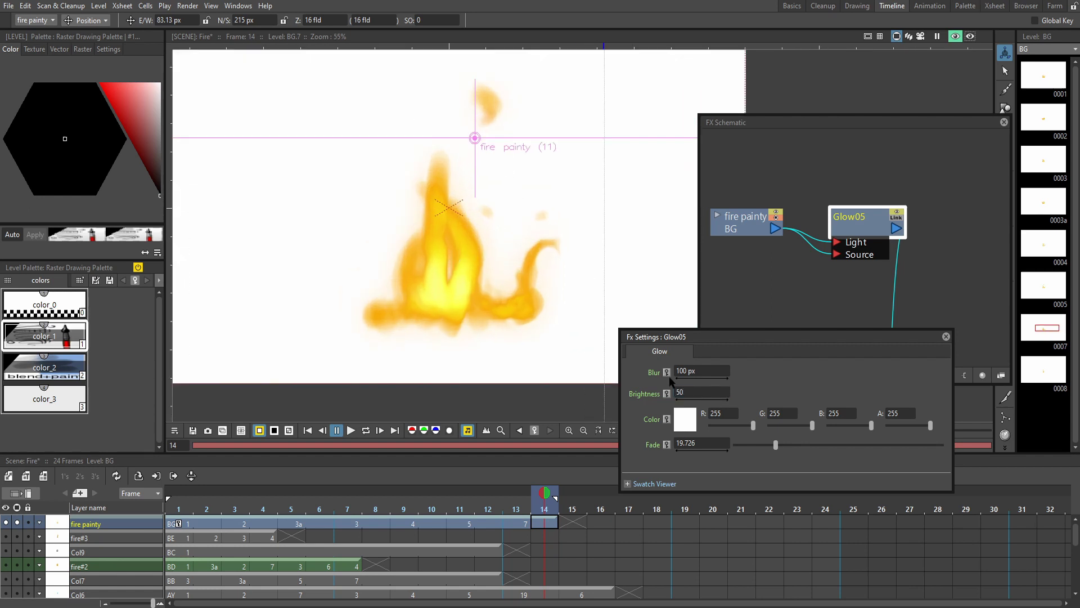
# Make the Glow05 colour pink-red (255, 36, 98) and raise Fade to 100.
pyautogui.click(685, 420)
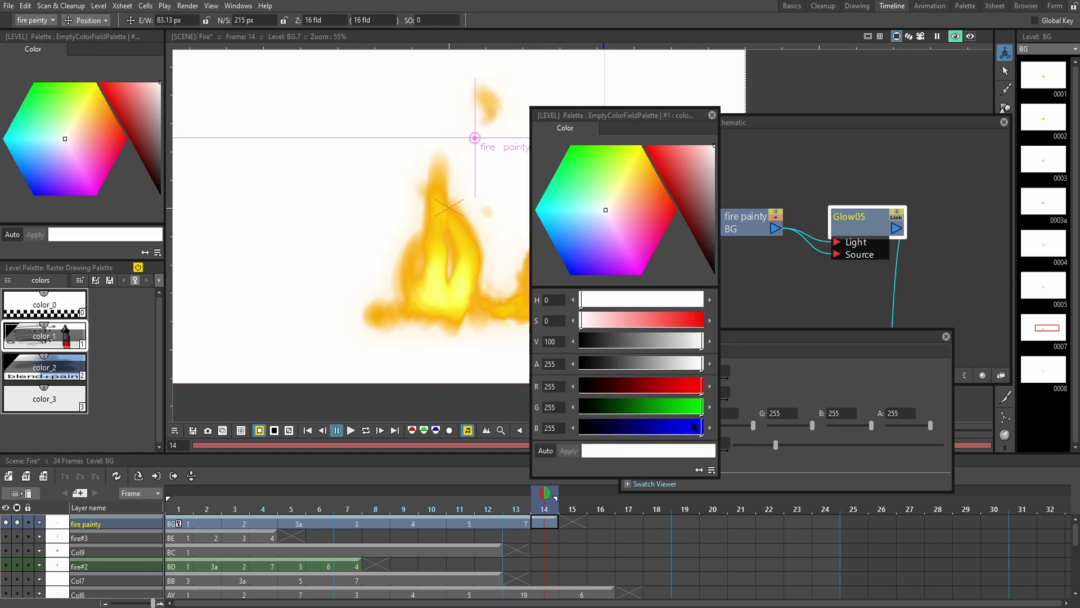
pyautogui.click(712, 115)
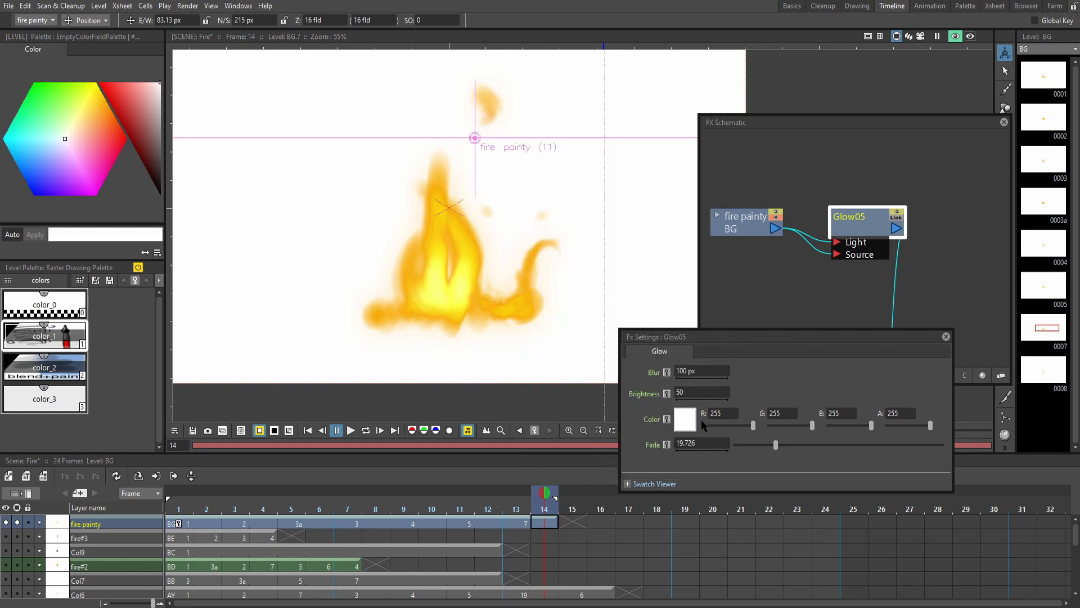
pyautogui.moveTo(141, 156)
pyautogui.mouseDown()
pyautogui.moveTo(144, 138)
pyautogui.moveTo(12, 174)
pyautogui.moveTo(31, 136)
pyautogui.moveTo(95, 93)
pyautogui.moveTo(133, 128)
pyautogui.moveTo(121, 135)
pyautogui.mouseUp()
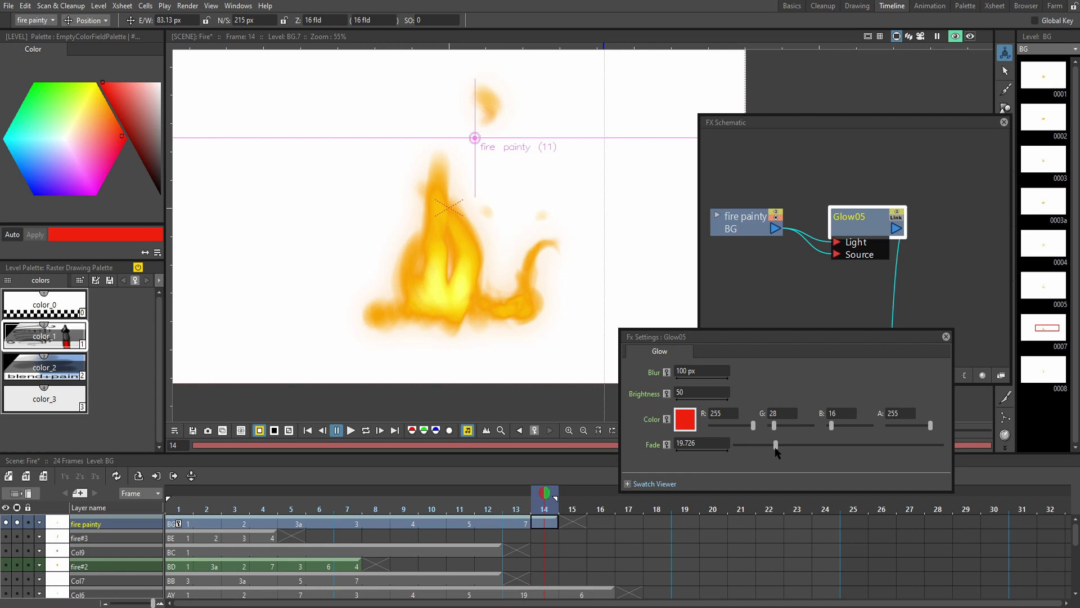
pyautogui.moveTo(776, 446); pyautogui.dragTo(942, 446)
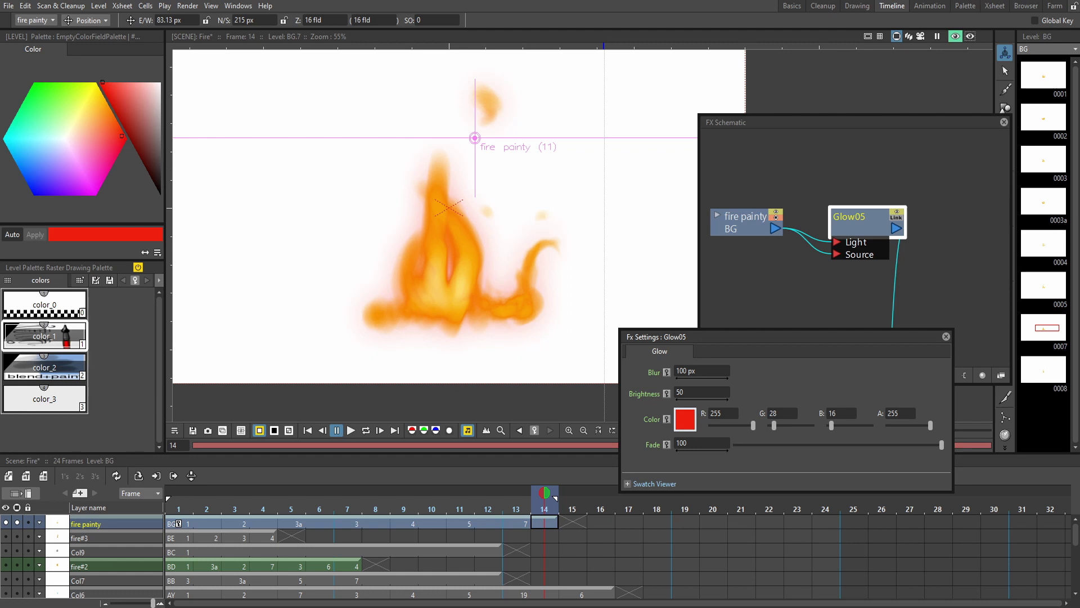
pyautogui.moveTo(106, 138); pyautogui.dragTo(111, 153)
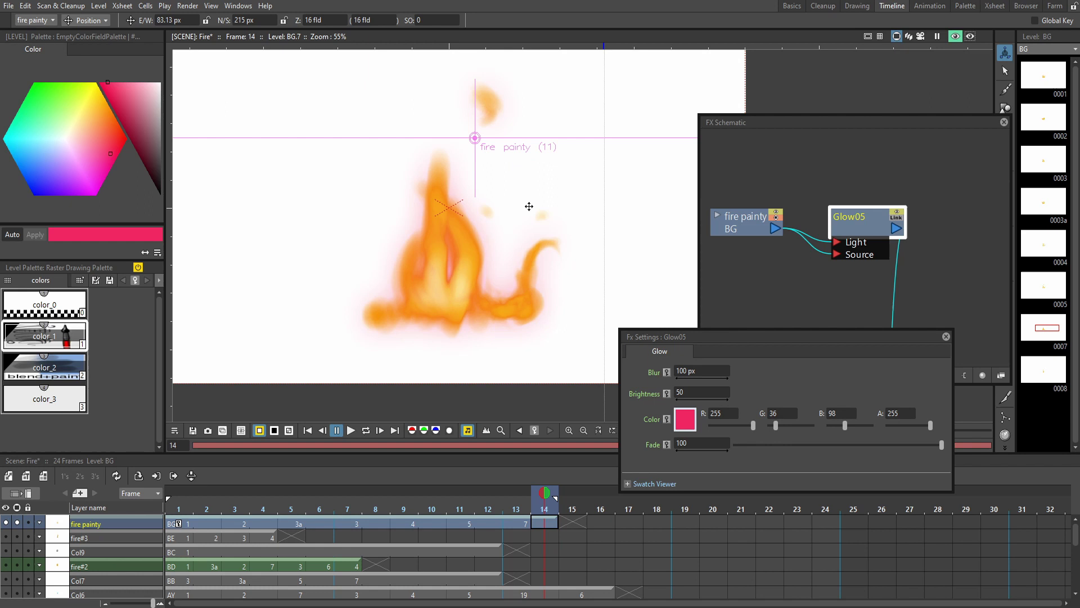
# Close Fx Settings and add an unconnected Glow06 node above Glow05 in the schematic.
pyautogui.click(946, 337)
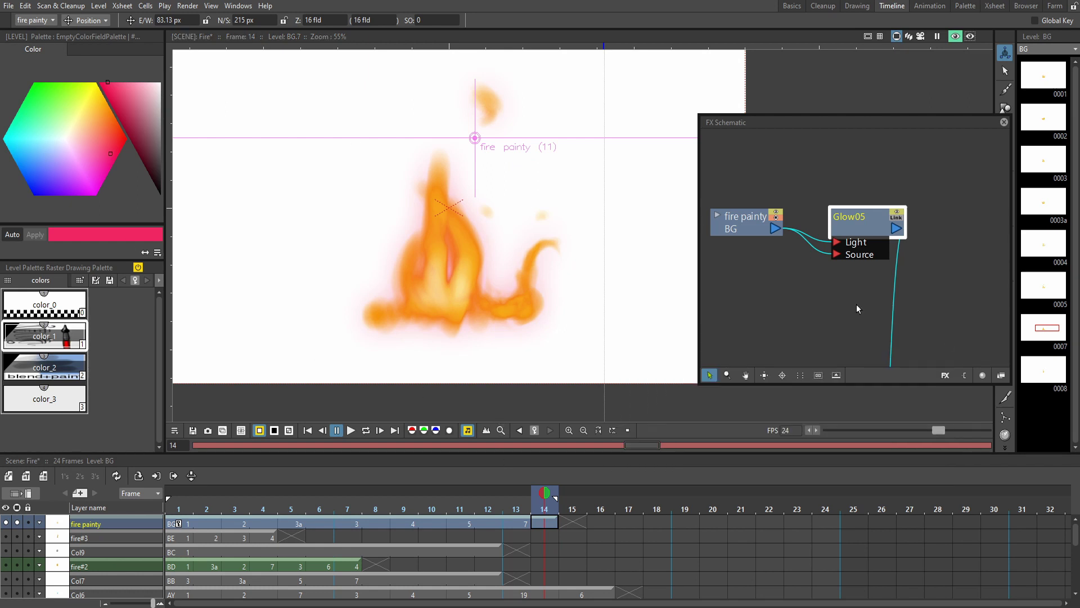
pyautogui.scroll(-1, 832, 296)
pyautogui.click(808, 182)
pyautogui.rightClick(809, 181)
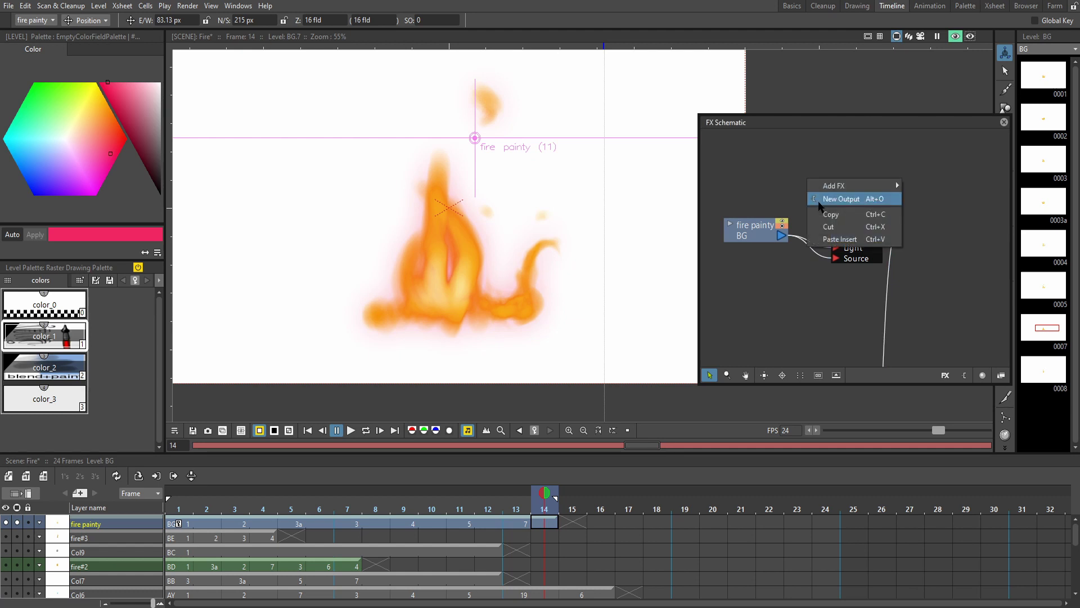
pyautogui.moveTo(844, 186)
pyautogui.moveTo(929, 278)
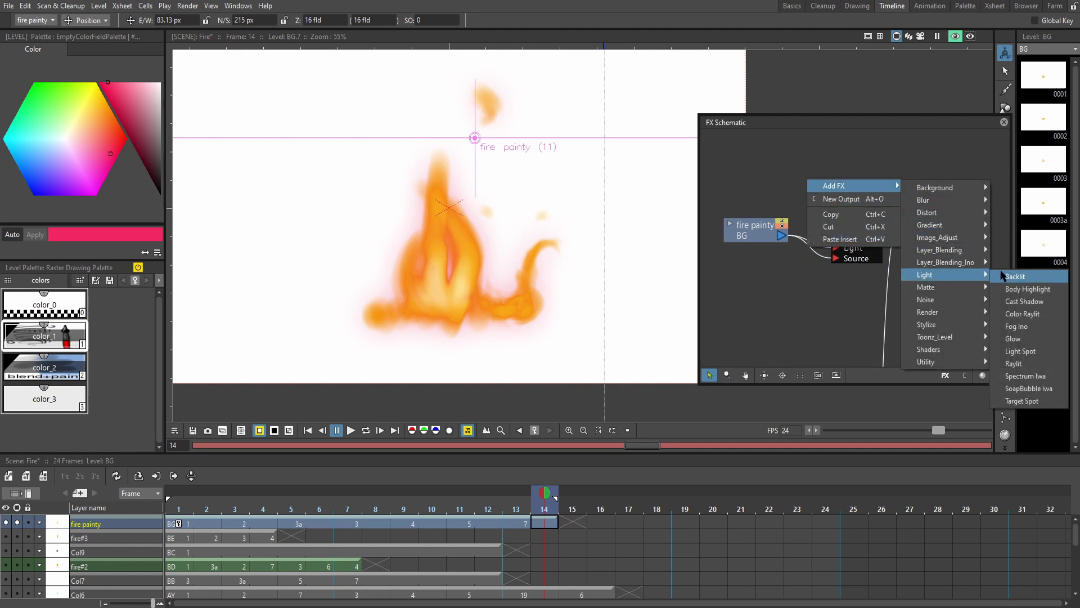
pyautogui.click(1008, 327)
pyautogui.moveTo(850, 166); pyautogui.dragTo(843, 178)
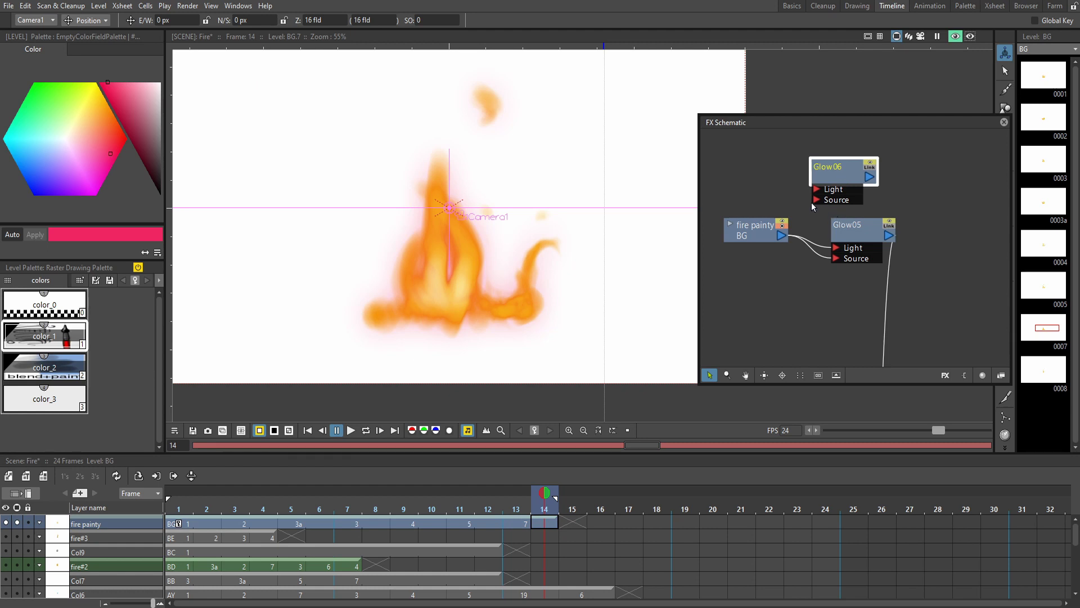
# Insert another Light > Glow effect after the fire painty node.
pyautogui.rightClick(816, 179)
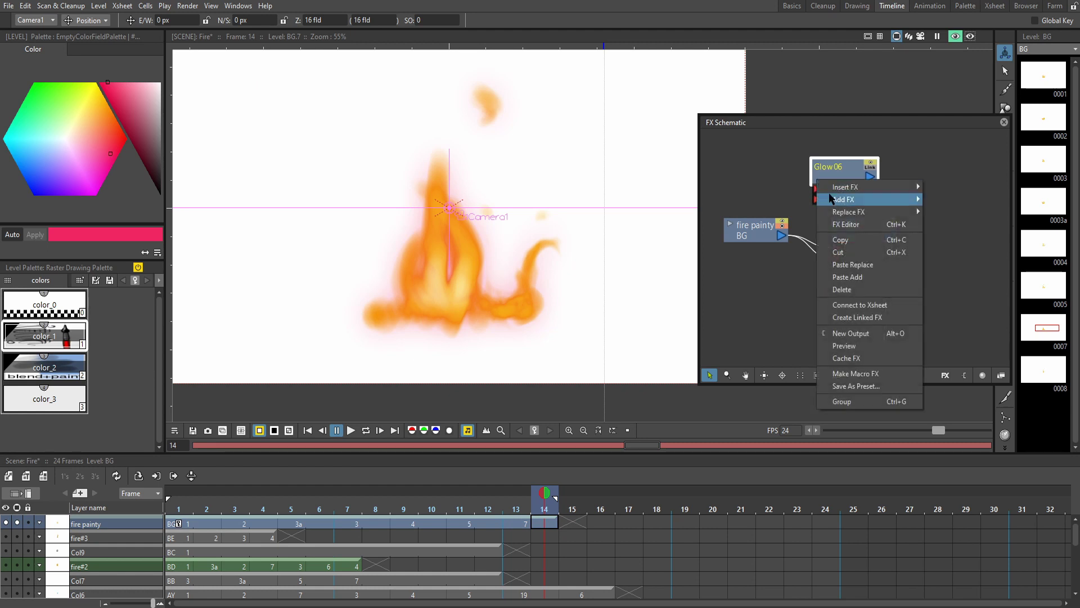
pyautogui.rightClick(768, 222)
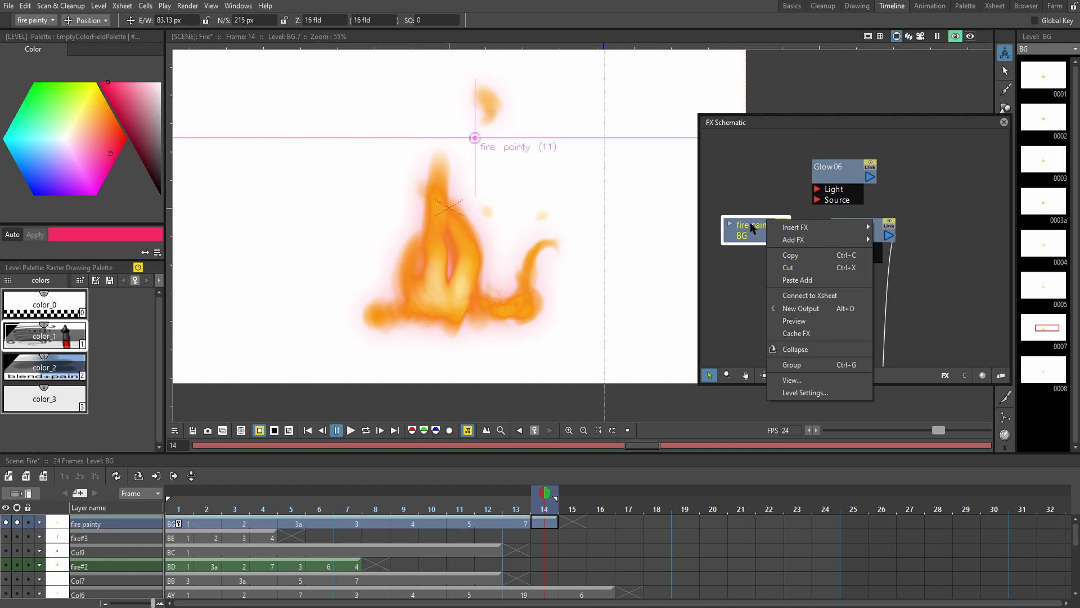
pyautogui.moveTo(796, 227)
pyautogui.moveTo(918, 319)
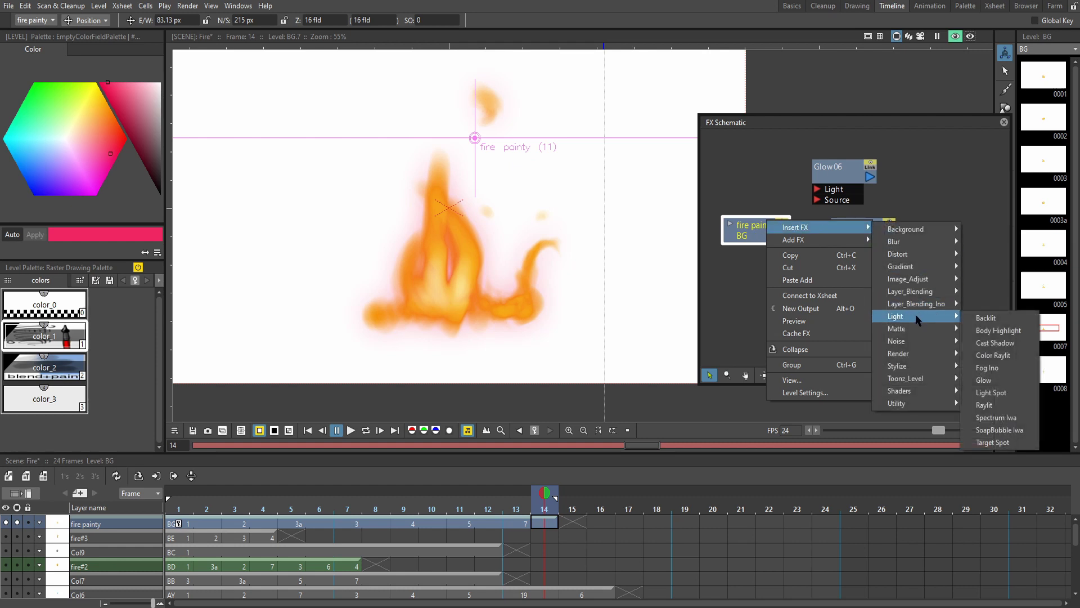
pyautogui.click(985, 380)
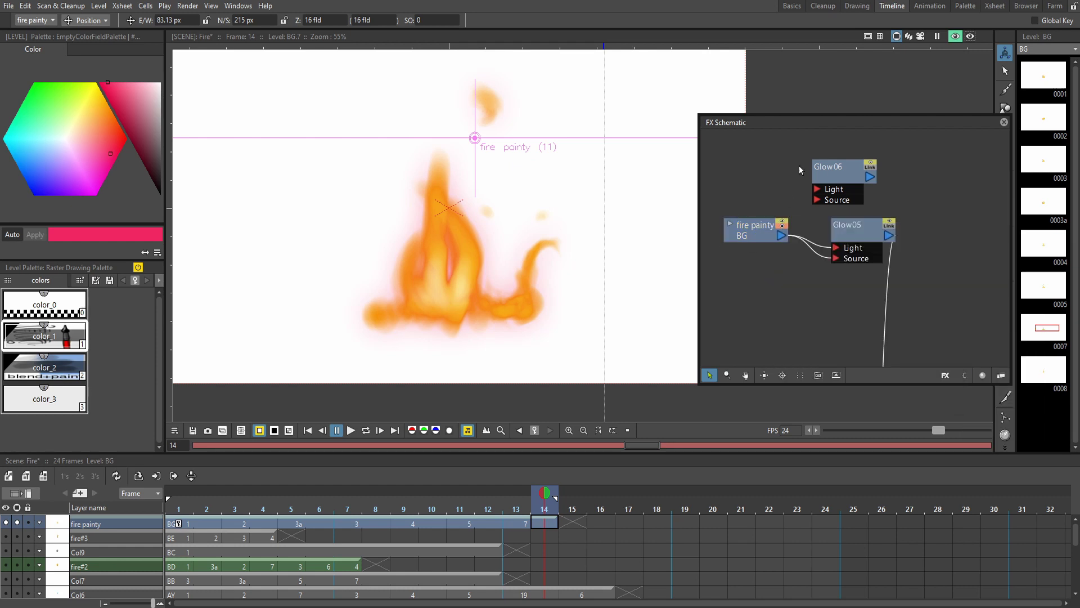
# Rearrange the nodes, wiring fire painty into Glow06's Light input and Glow06 into the XSheet.
pyautogui.moveTo(774, 242); pyautogui.dragTo(765, 235)
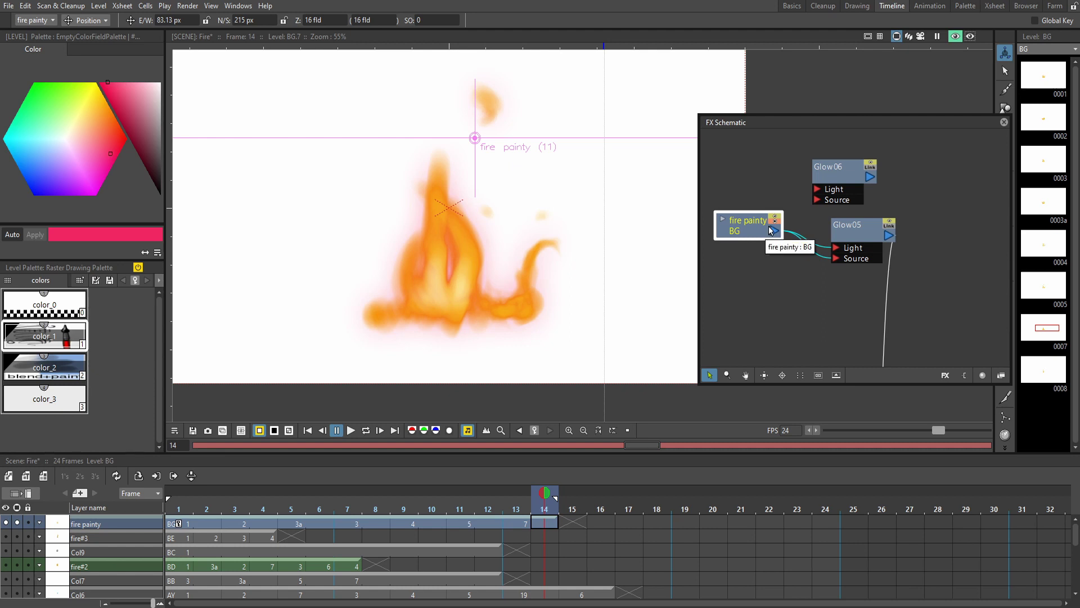
pyautogui.moveTo(771, 229); pyautogui.dragTo(818, 190)
pyautogui.scroll(-3, 801, 216)
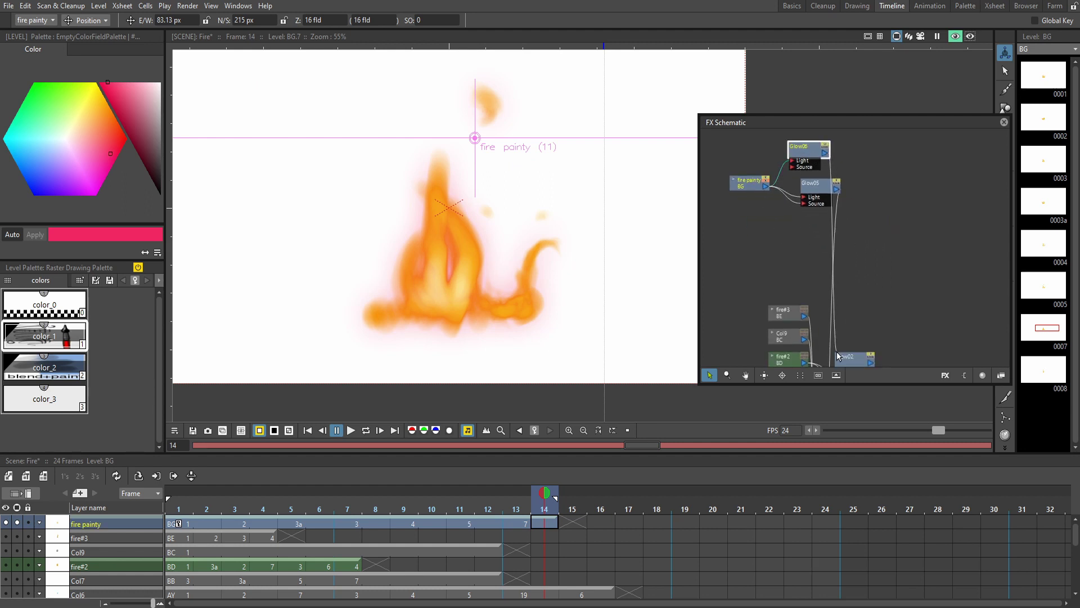
pyautogui.scroll(-3, 824, 197)
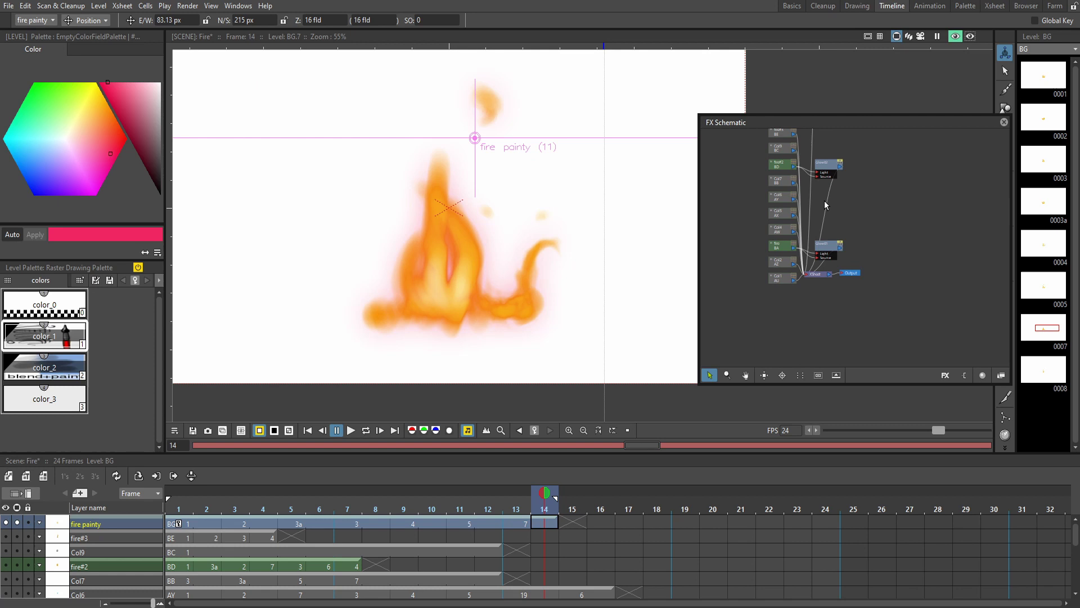
pyautogui.scroll(3, 787, 301)
pyautogui.click(808, 242)
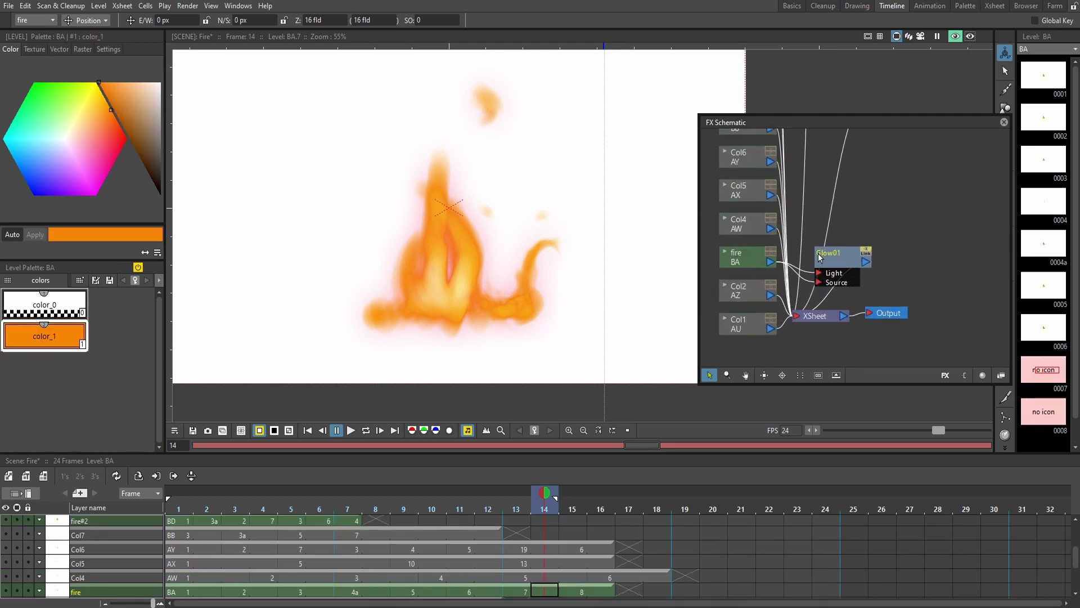
pyautogui.scroll(-4, 894, 164)
pyautogui.scroll(-2, 894, 159)
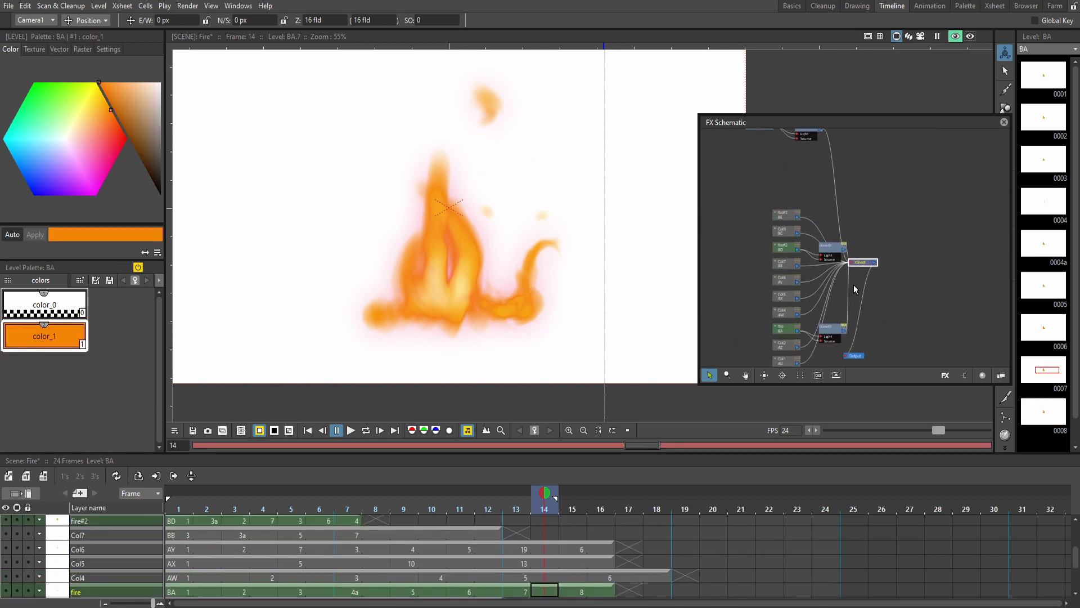
pyautogui.moveTo(864, 262); pyautogui.dragTo(892, 178)
pyautogui.scroll(3, 823, 237)
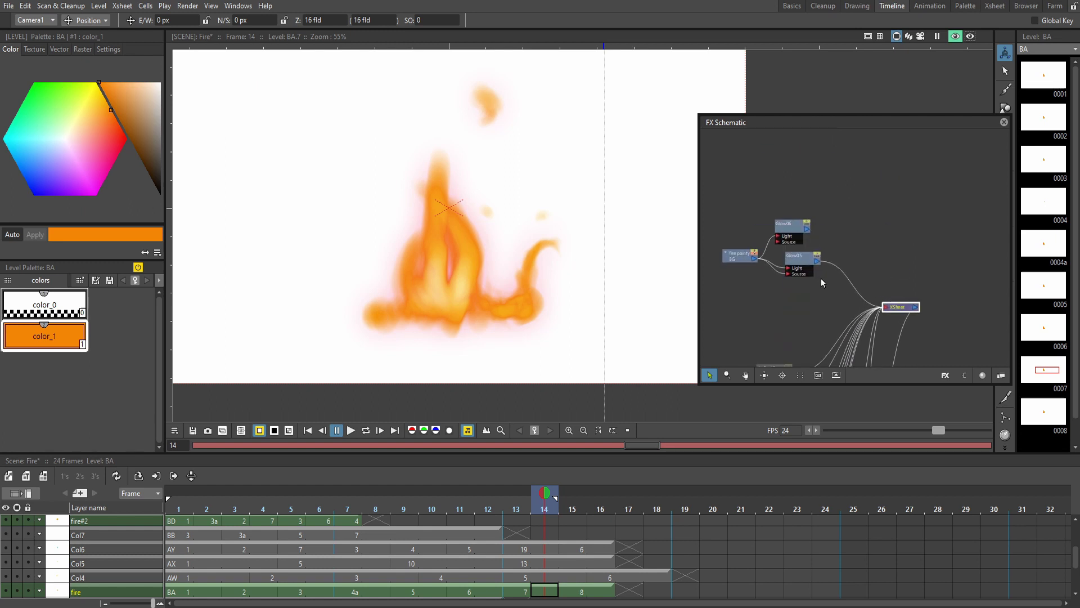
pyautogui.click(797, 208)
pyautogui.moveTo(797, 207); pyautogui.dragTo(885, 295)
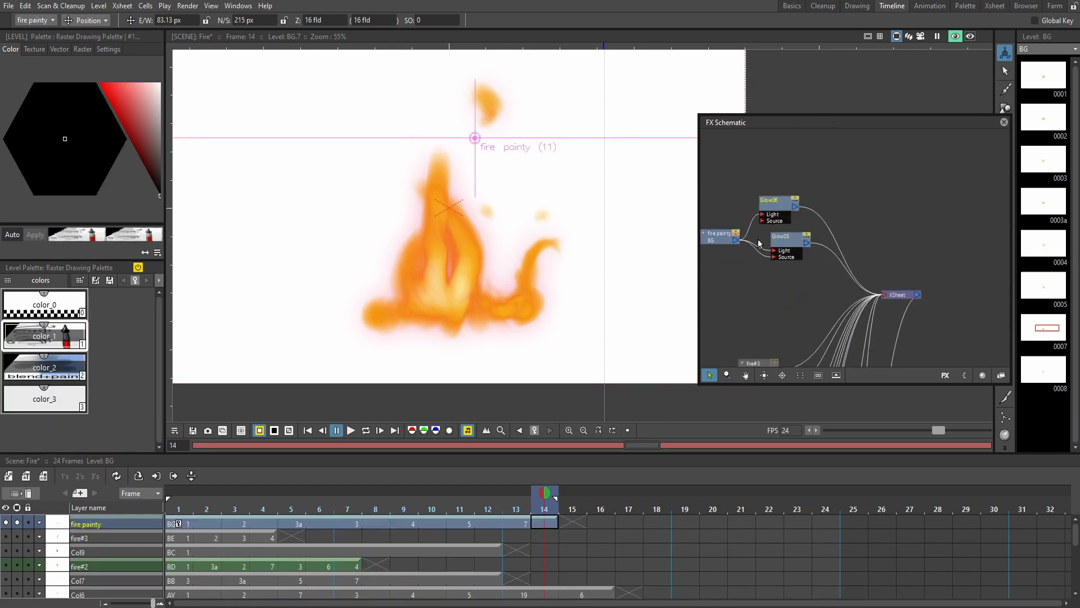
# Delete the Glow06 effect node from the FX Schematic.
pyautogui.rightClick(769, 215)
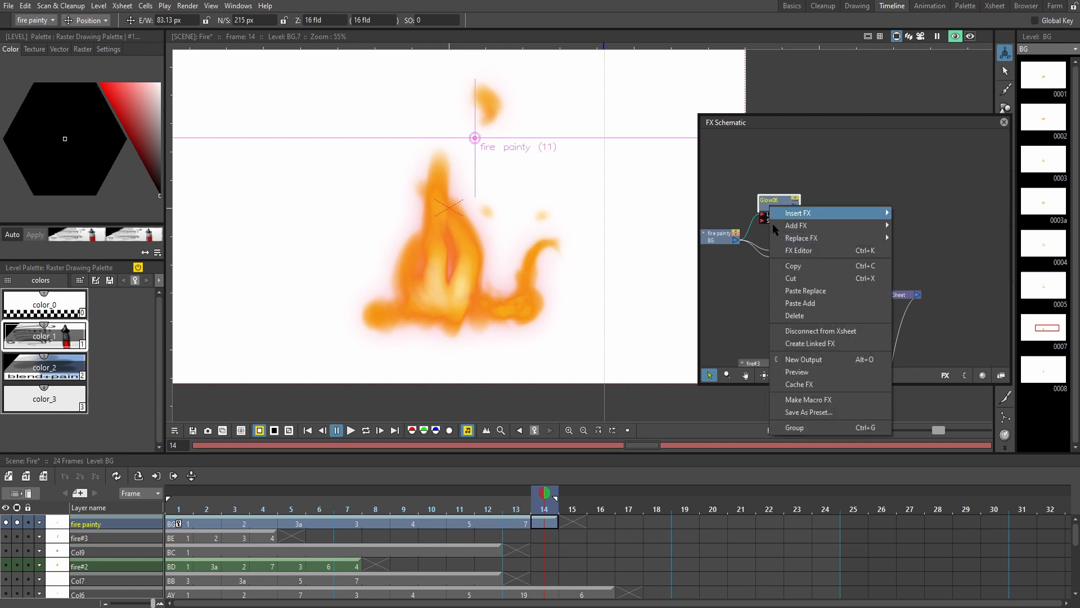
pyautogui.click(732, 241)
pyautogui.click(768, 225)
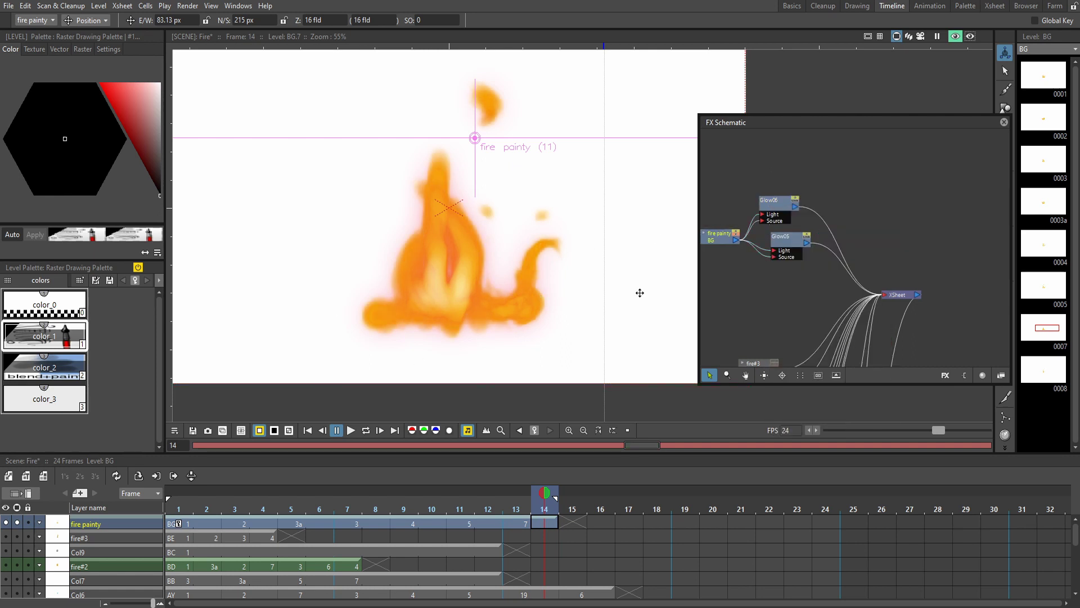
pyautogui.rightClick(788, 199)
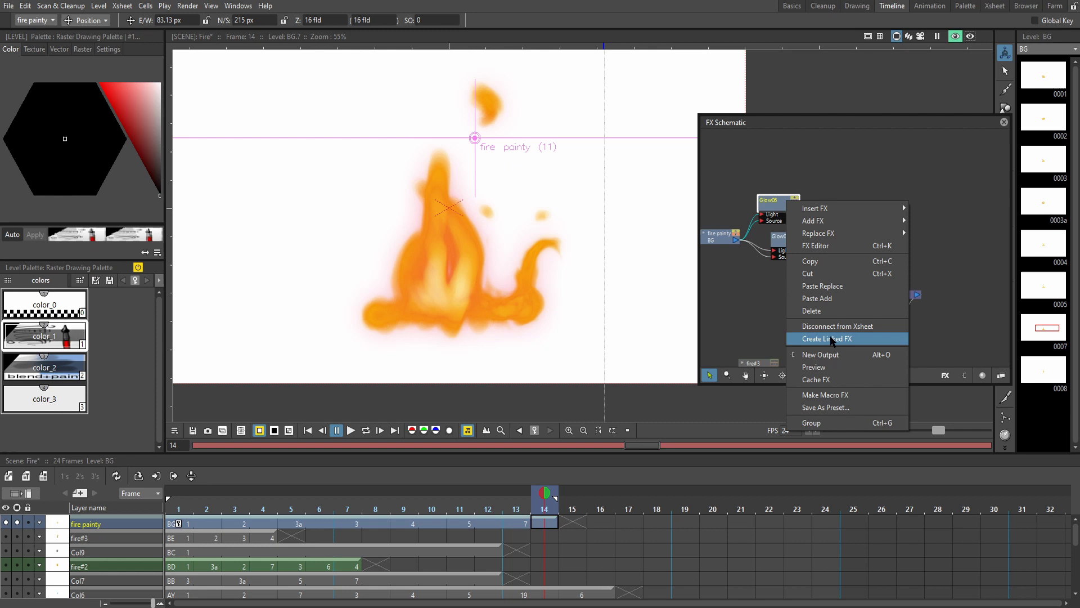
pyautogui.click(828, 313)
# Inspect Glow05, fire painty and fire#3 in the schematic, nudging Glow05 slightly upward.
pyautogui.scroll(-3, 790, 272)
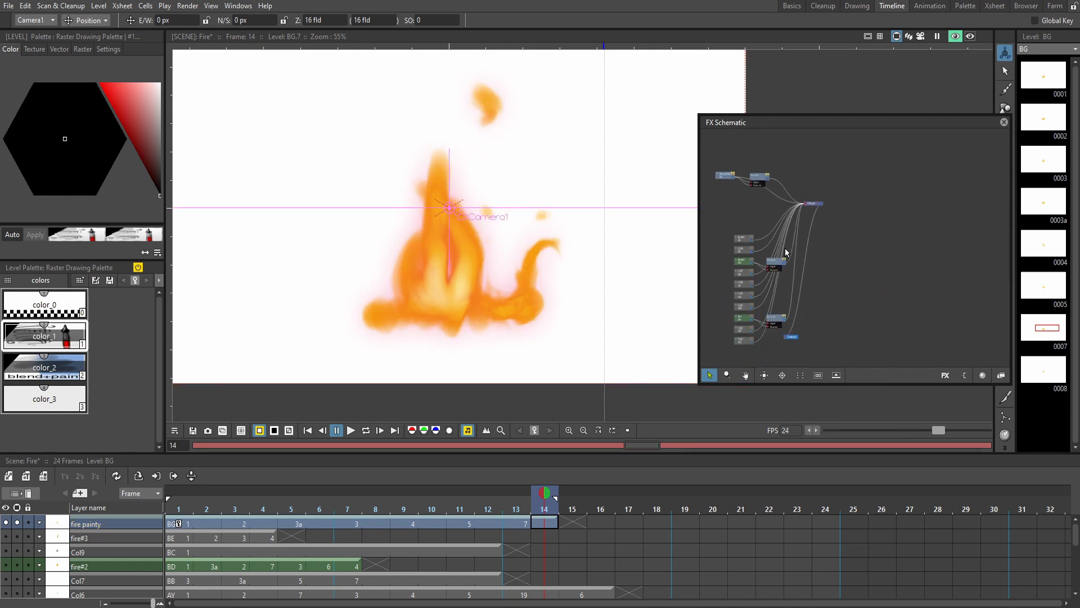
pyautogui.click(843, 242)
pyautogui.scroll(5, 846, 212)
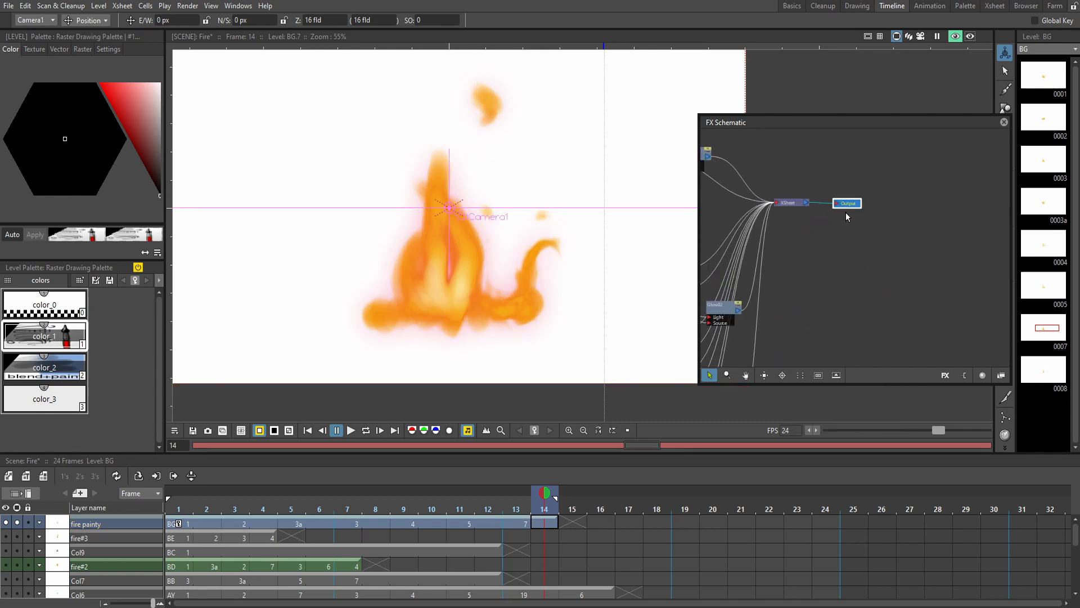
pyautogui.moveTo(850, 223); pyautogui.dragTo(882, 271)
pyautogui.scroll(-3, 880, 267)
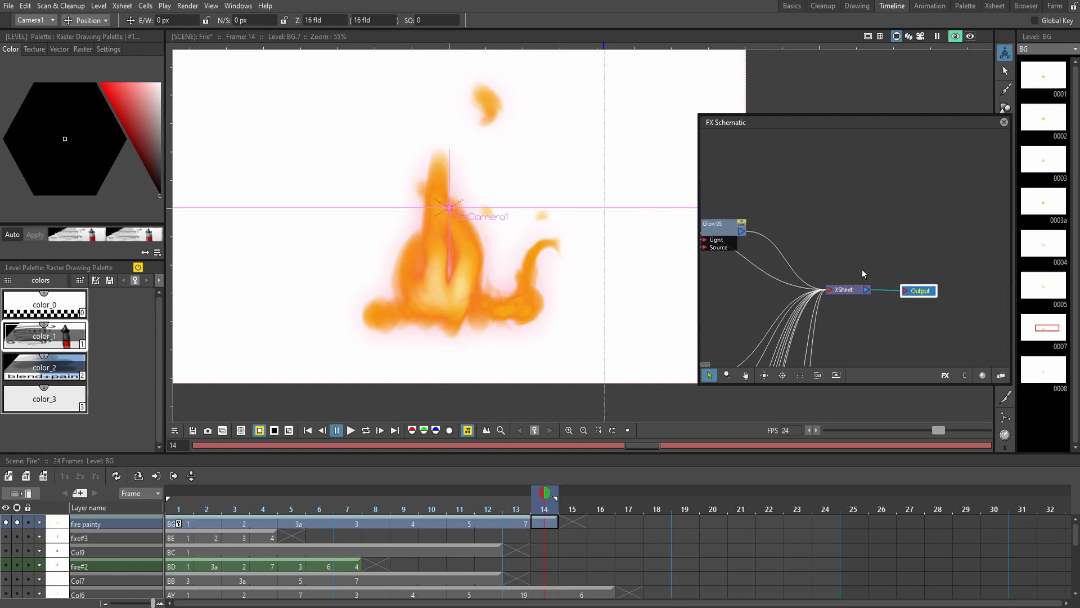
pyautogui.moveTo(862, 269); pyautogui.dragTo(918, 263)
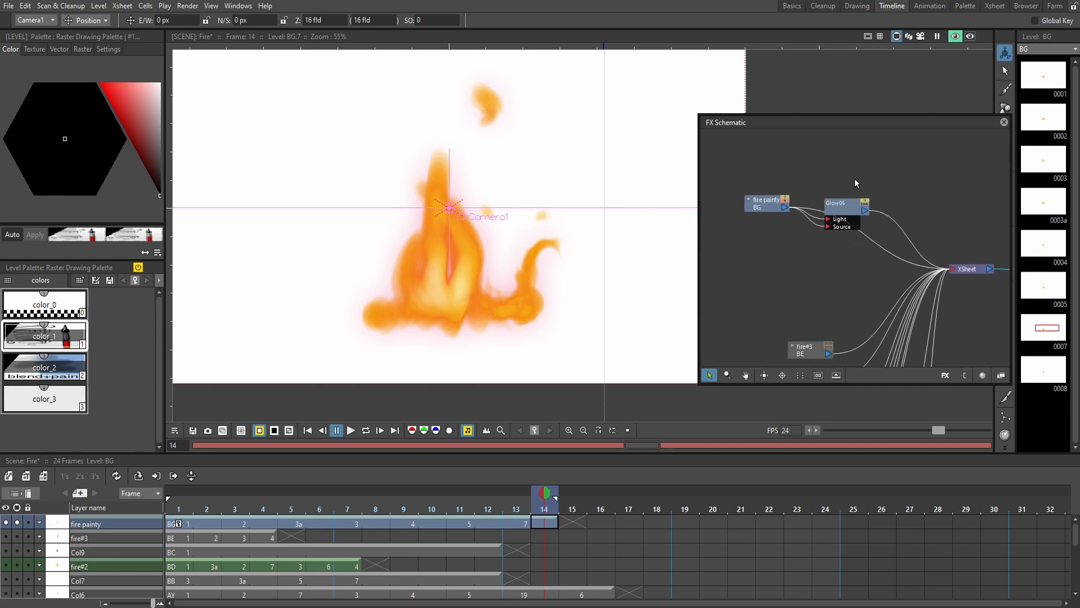
pyautogui.scroll(-3, 799, 229)
pyautogui.click(805, 177)
pyautogui.scroll(3, 811, 174)
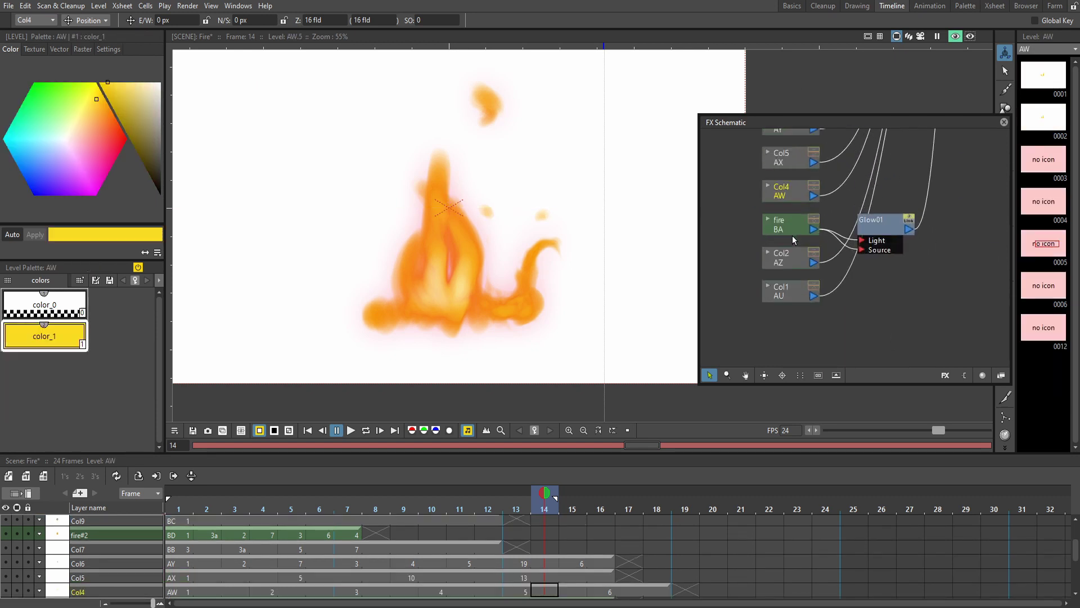
pyautogui.scroll(-5, 813, 225)
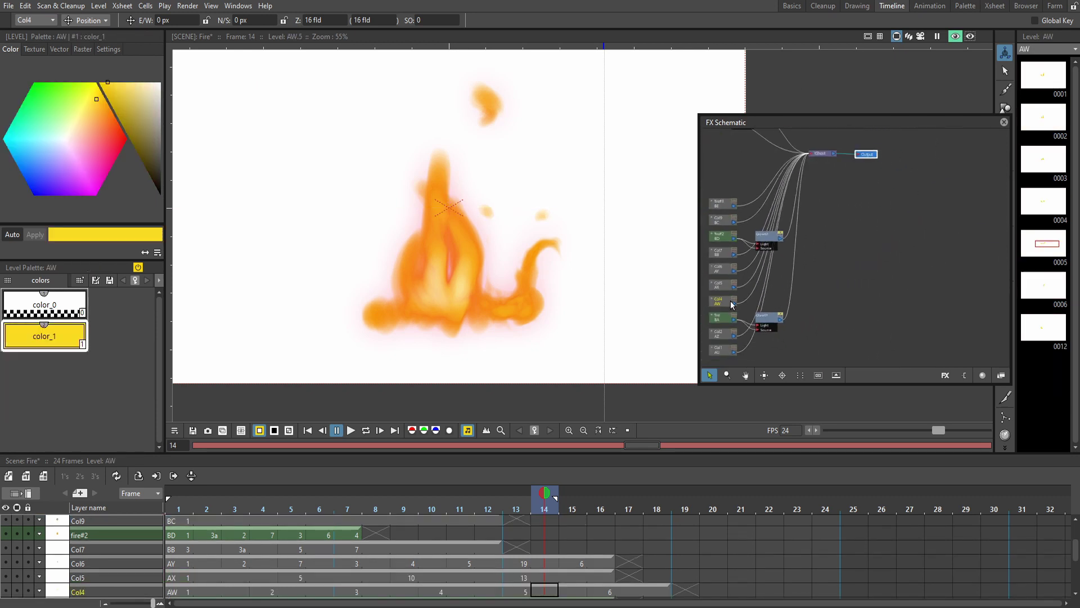
pyautogui.scroll(5, 781, 285)
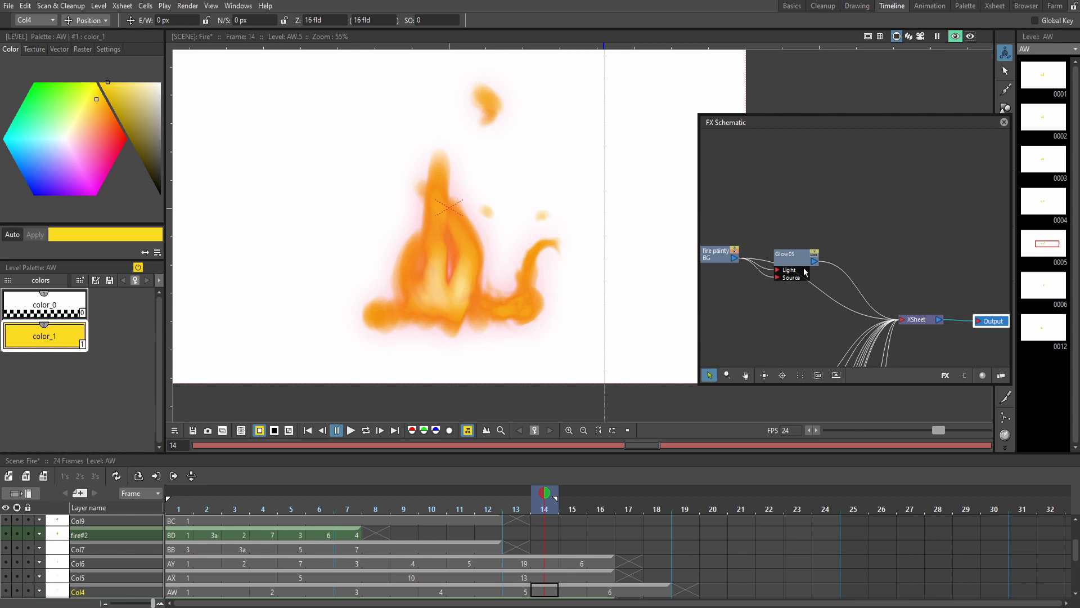
pyautogui.moveTo(838, 258); pyautogui.dragTo(836, 239)
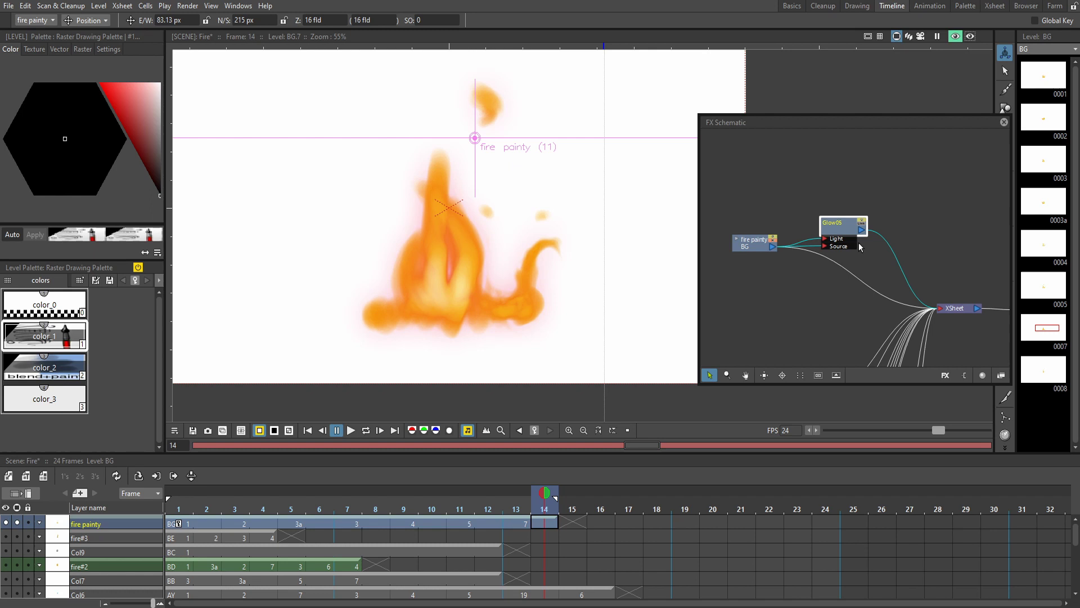
# Delete the Glow05 effect from the fire.
pyautogui.rightClick(825, 226)
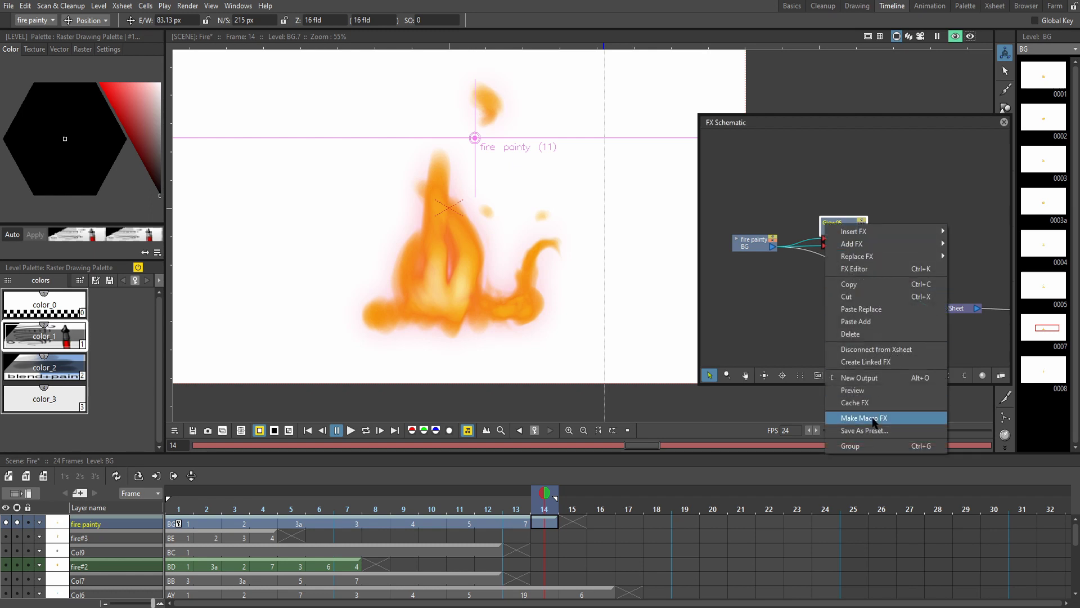
pyautogui.click(857, 333)
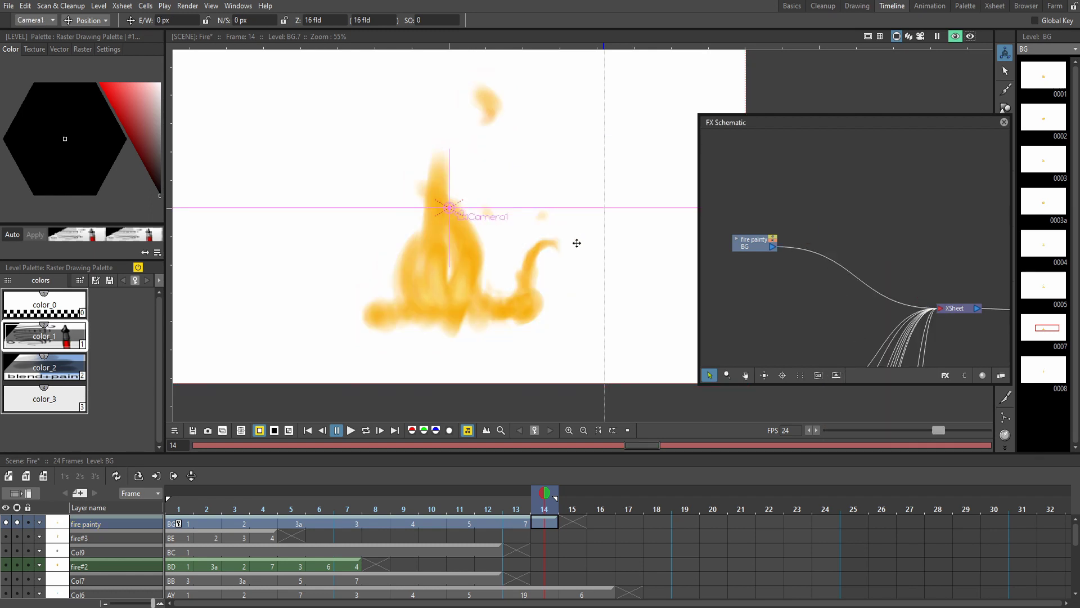
pyautogui.scroll(-2, 577, 243)
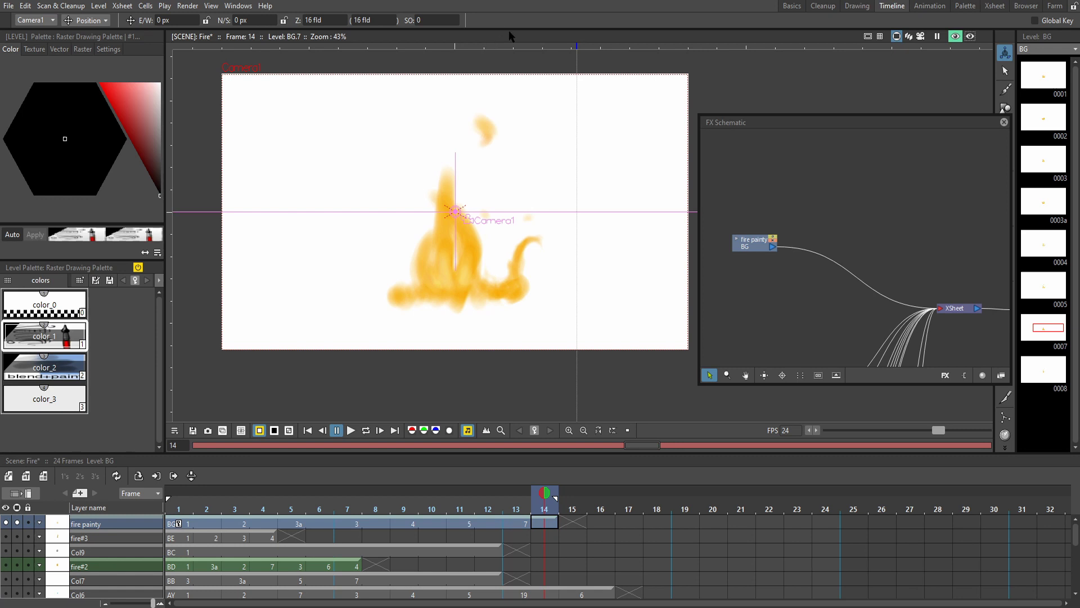
# Add the sunset Background d1 level as a column beneath fire painty, checking frames 1 and 2.
pyautogui.moveTo(509, 30); pyautogui.dragTo(561, 529)
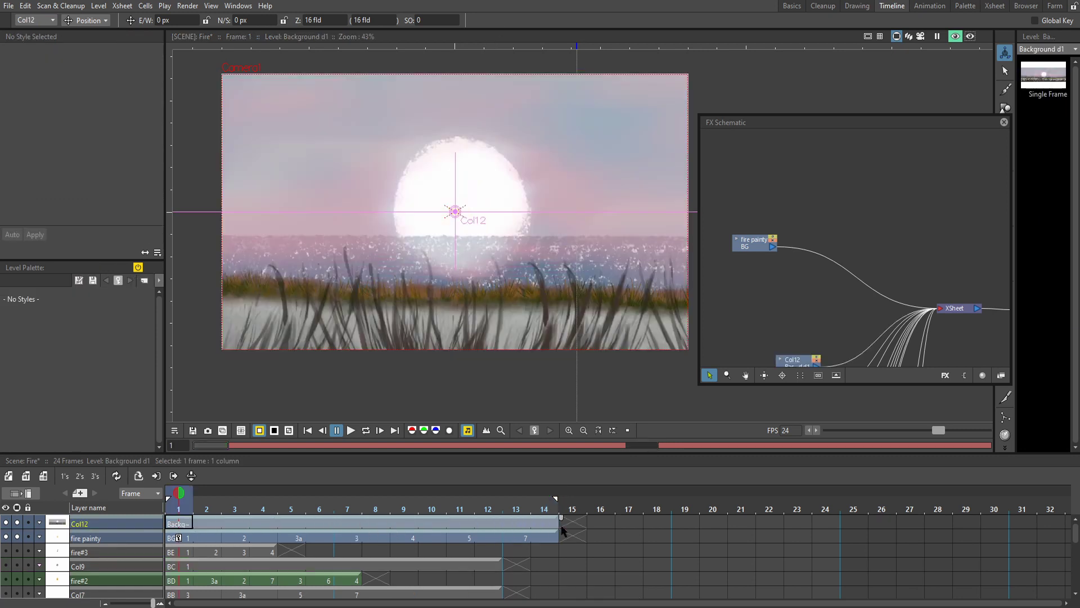
pyautogui.moveTo(179, 523)
pyautogui.mouseDown()
pyautogui.moveTo(181, 540)
pyautogui.moveTo(177, 521)
pyautogui.moveTo(134, 537)
pyautogui.mouseUp()
pyautogui.click(160, 522)
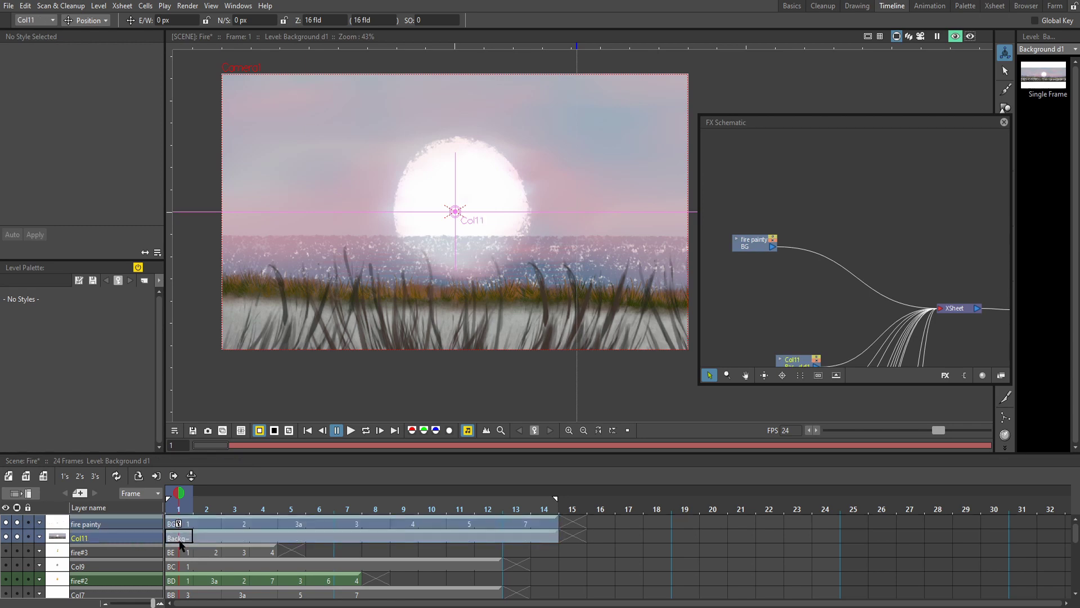
pyautogui.click(204, 537)
pyautogui.click(183, 538)
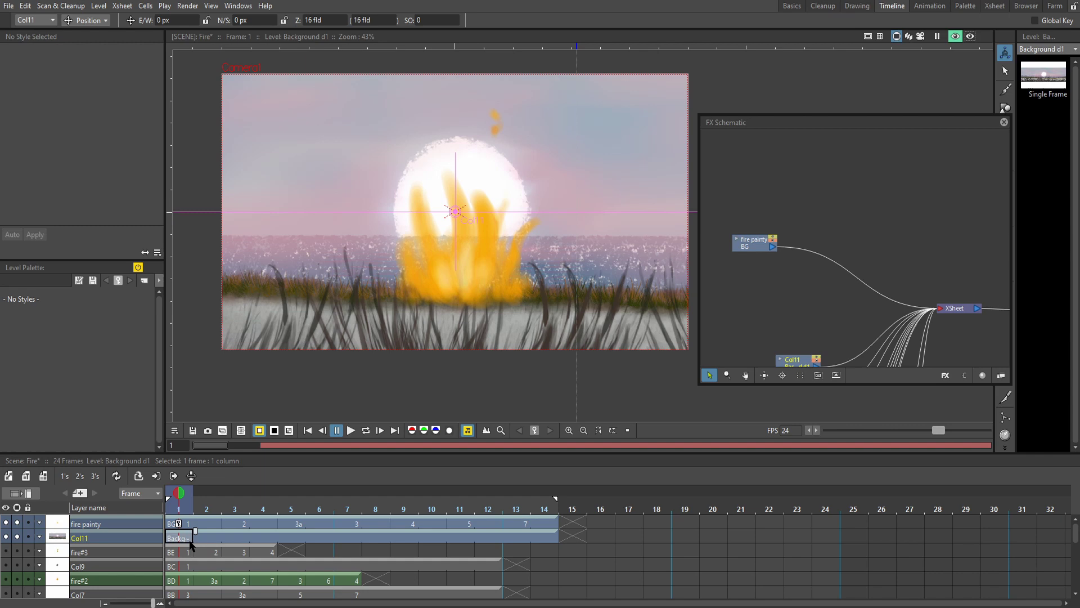
pyautogui.scroll(1, 428, 330)
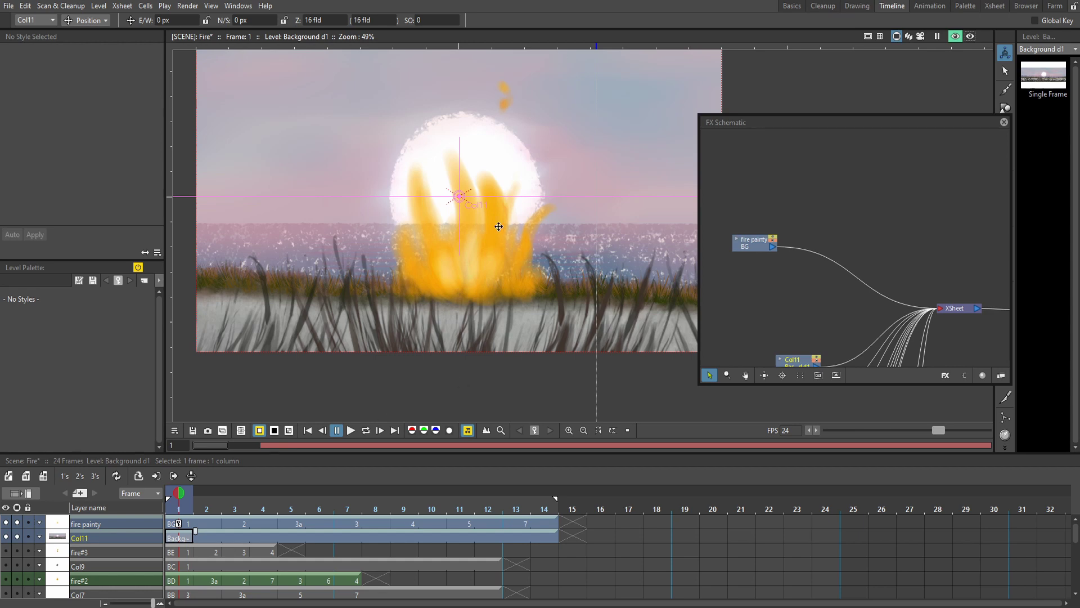
pyautogui.scroll(-2, 484, 247)
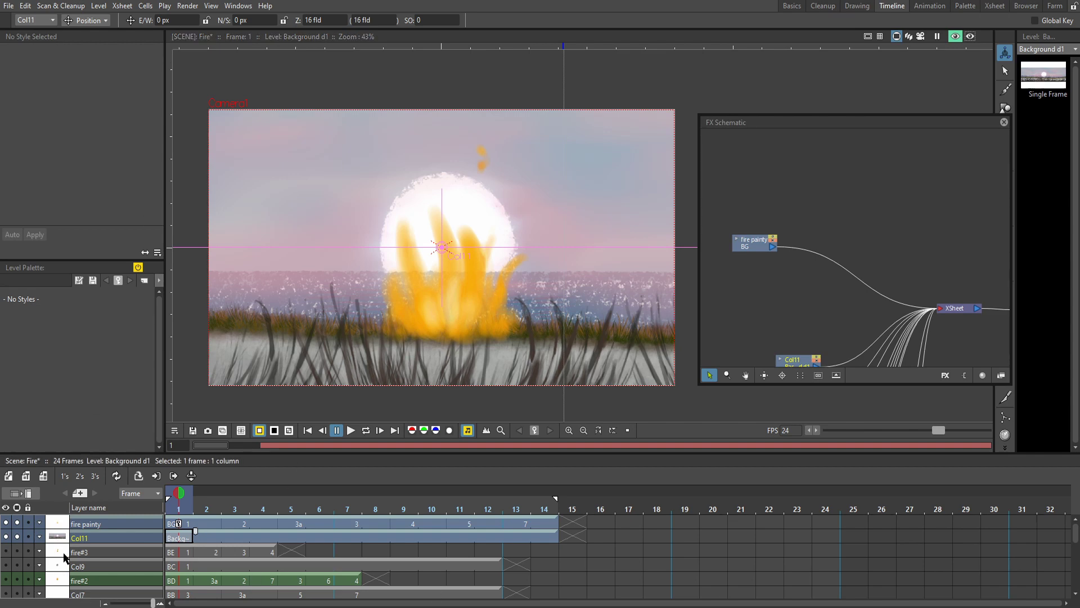
pyautogui.scroll(-2, 812, 286)
pyautogui.scroll(3, 813, 285)
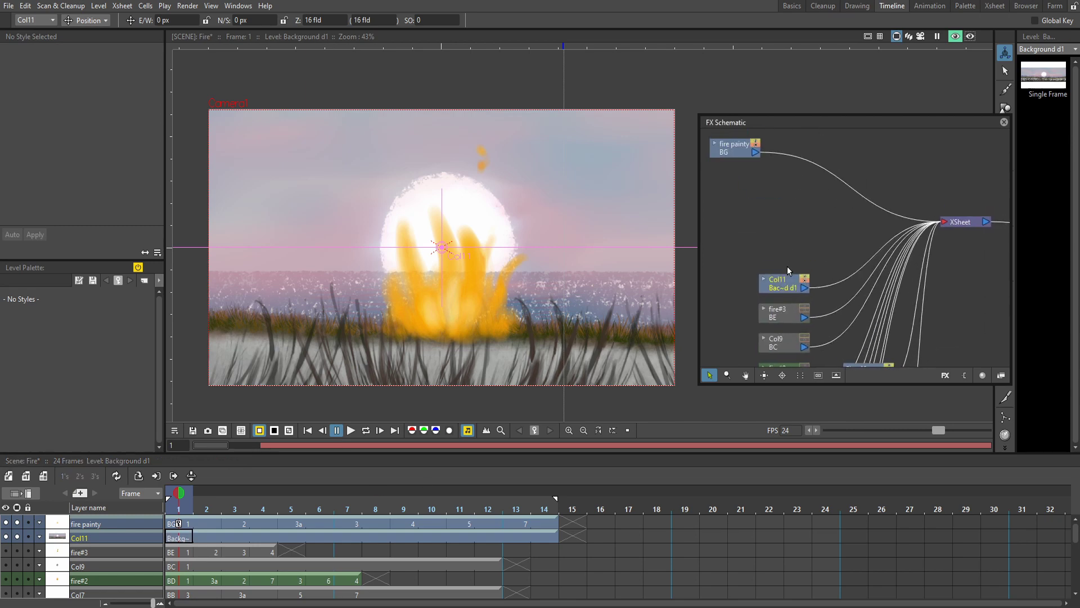
pyautogui.click(775, 294)
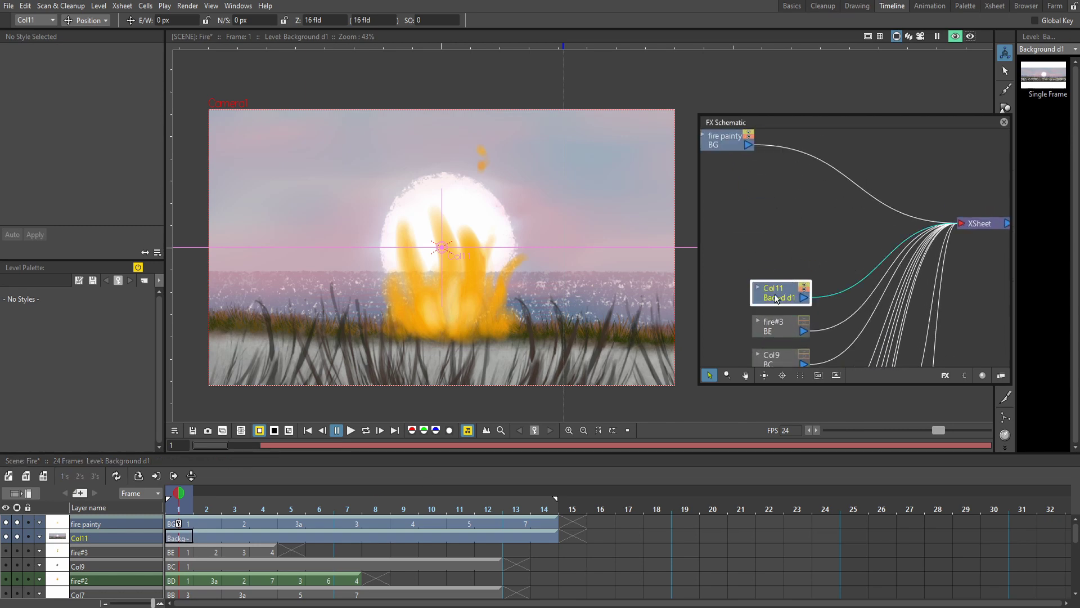
pyautogui.rightClick(776, 295)
pyautogui.moveTo(782, 298)
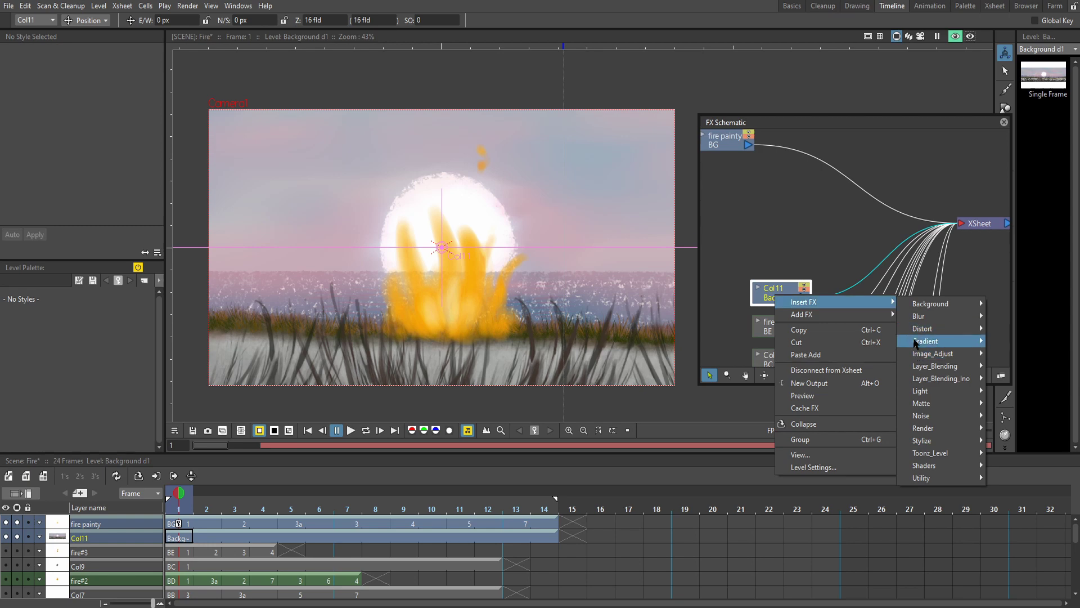
pyautogui.moveTo(932, 318)
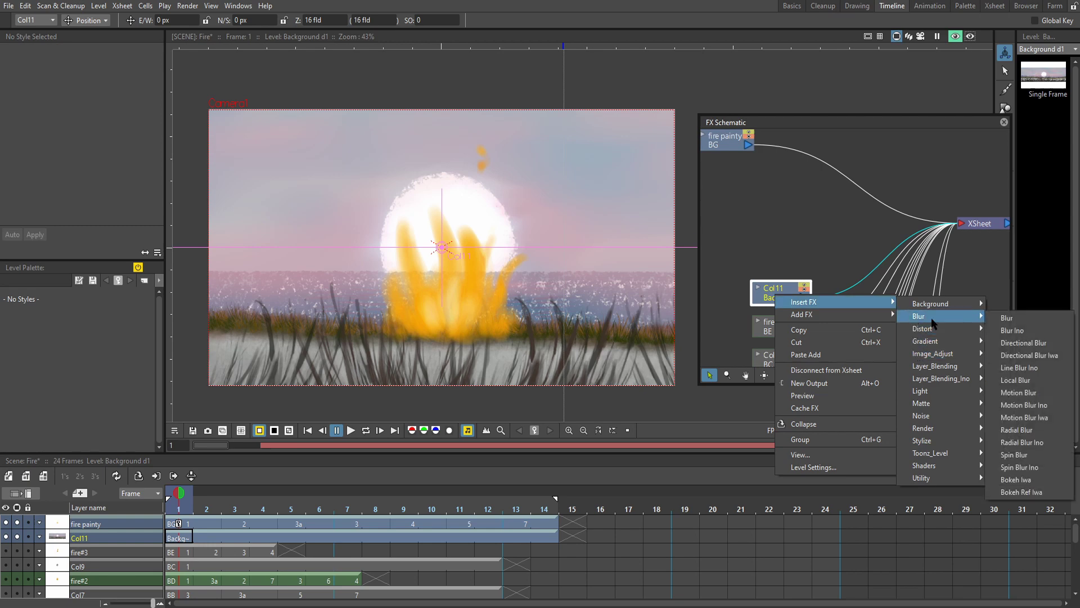
pyautogui.click(1008, 319)
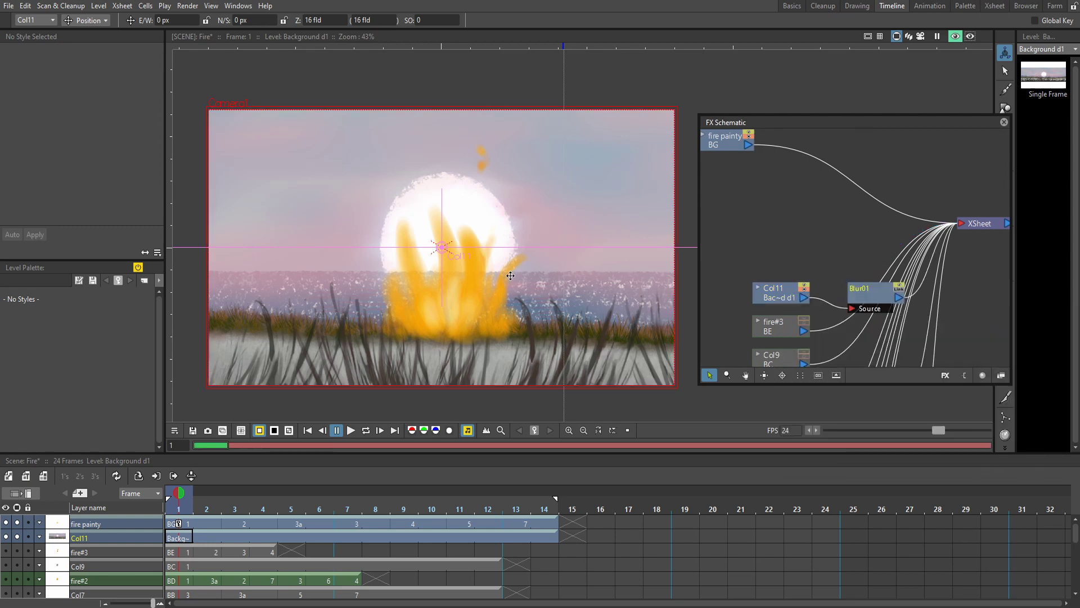
pyautogui.scroll(-2, 576, 255)
pyautogui.scroll(2, 860, 212)
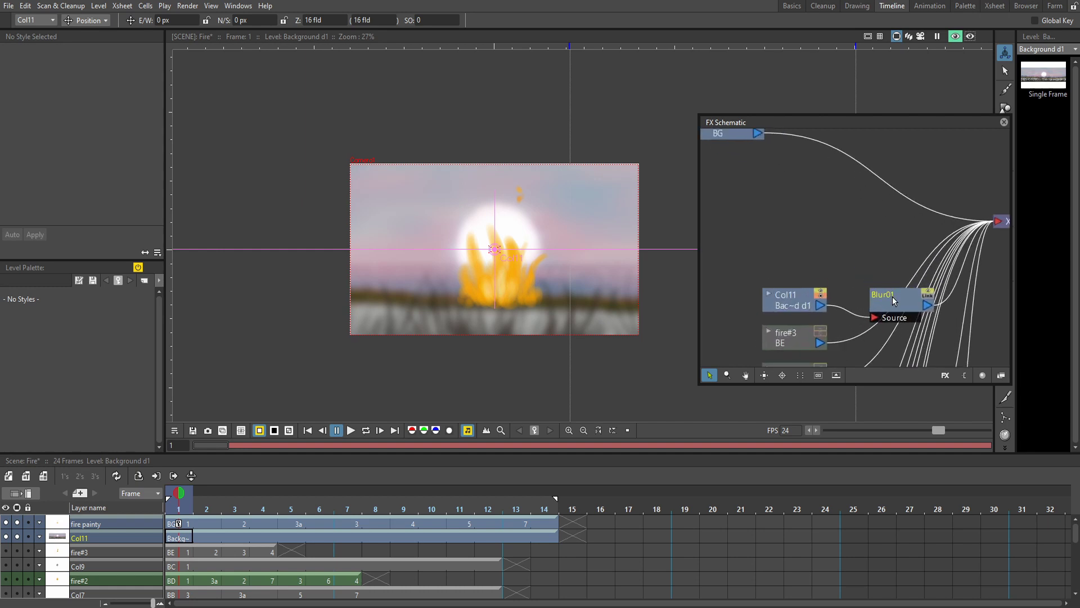
pyautogui.moveTo(894, 299); pyautogui.dragTo(850, 218)
pyautogui.doubleClick(851, 218)
pyautogui.scroll(2, 610, 284)
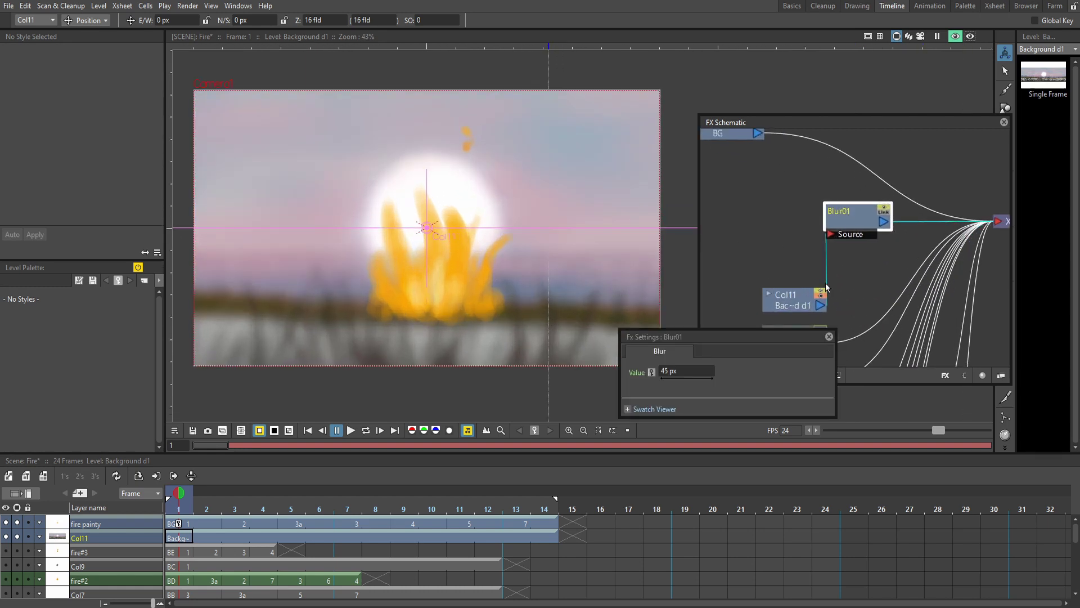
pyautogui.click(684, 371)
pyautogui.press('Return')
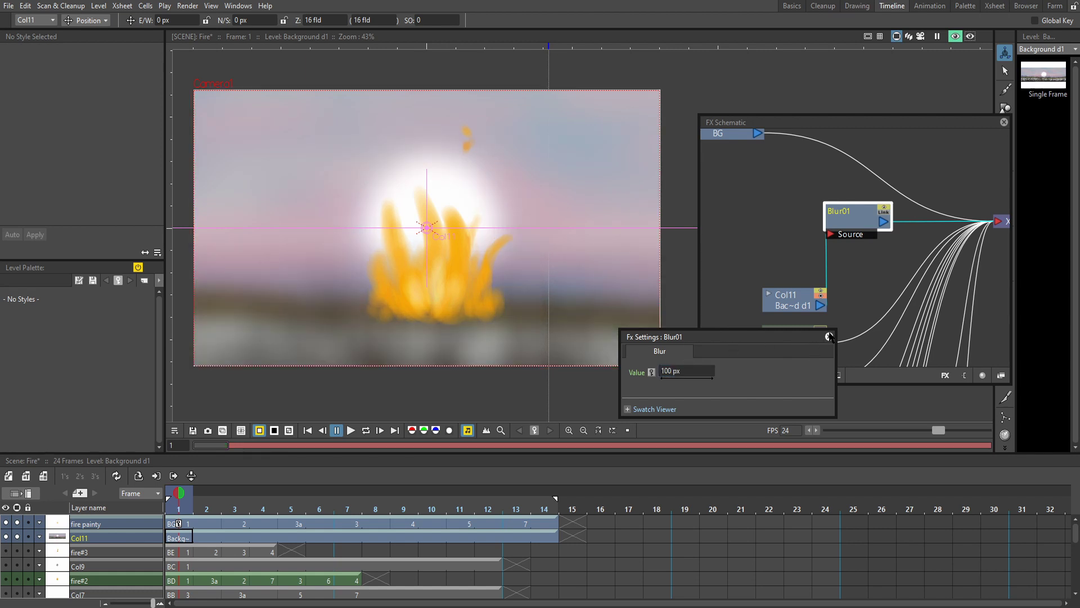
pyautogui.click(829, 337)
pyautogui.rightClick(838, 224)
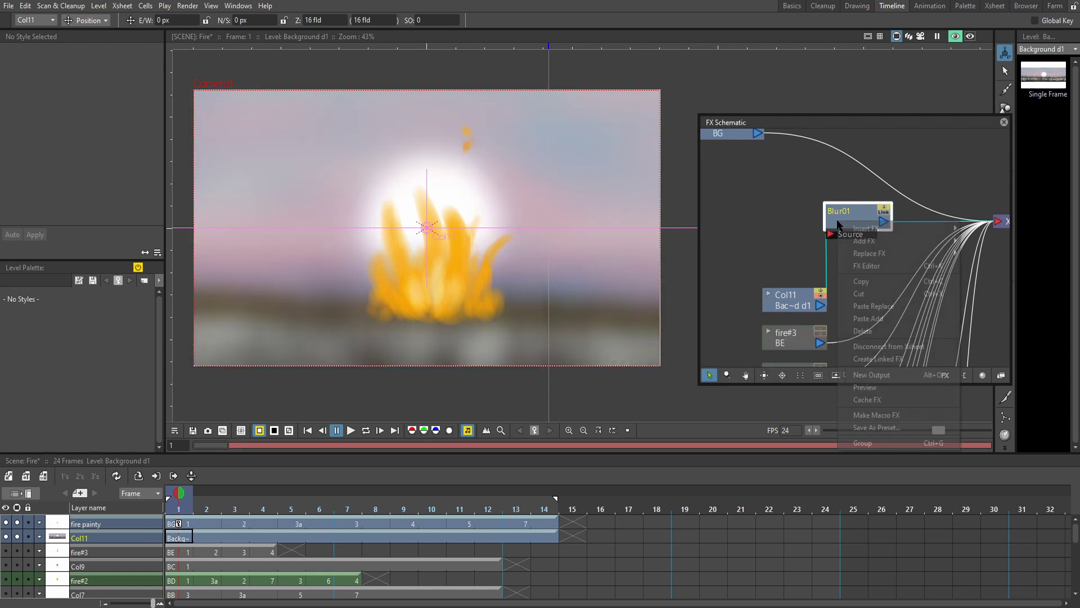
pyautogui.click(862, 331)
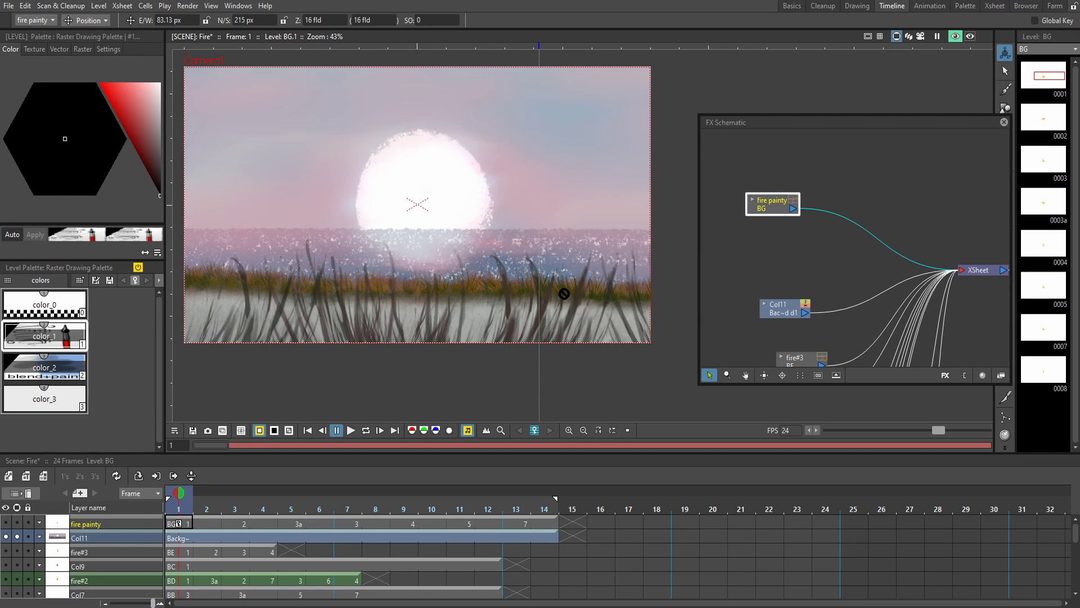
# Zoom the viewer out and switch off rendered preview to show the full sunset background.
pyautogui.scroll(-1, 564, 293)
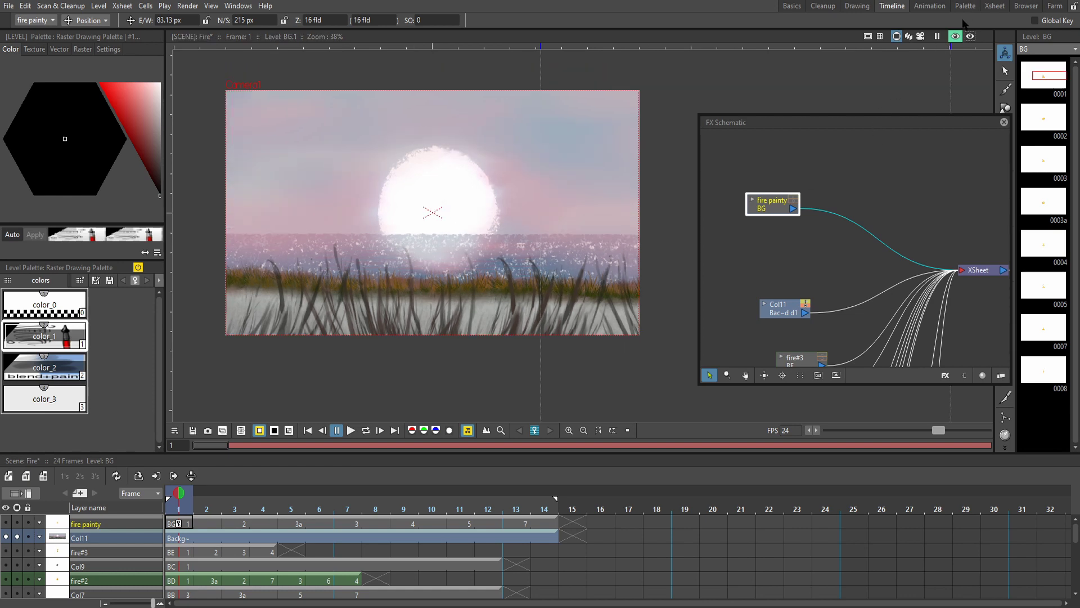
pyautogui.click(959, 36)
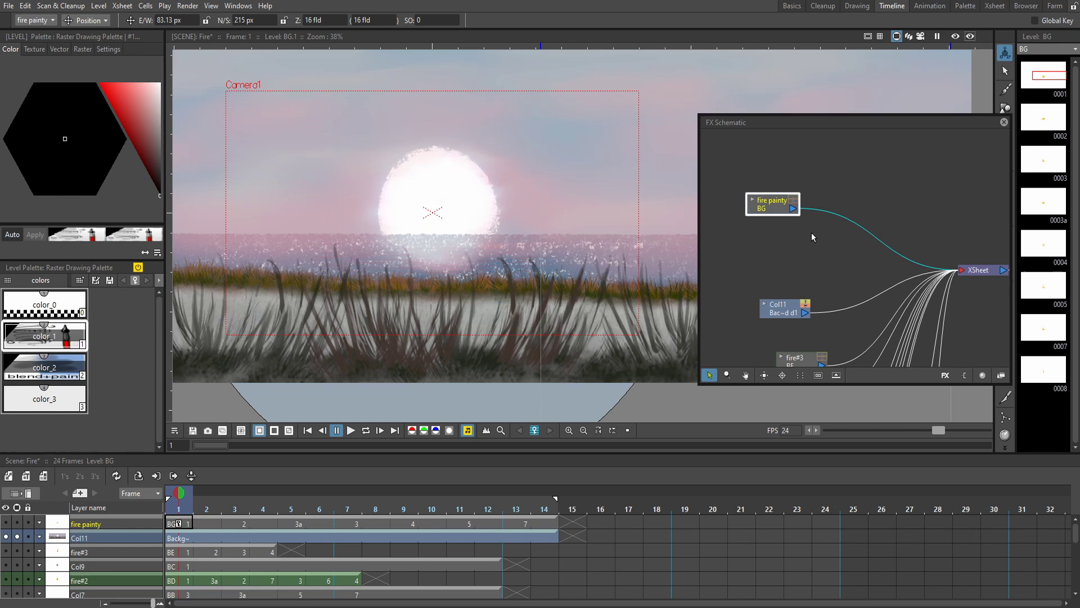
# Bring up the FX Schematic's add-effect menu, cancel it once, and bring it up again.
pyautogui.rightClick(751, 228)
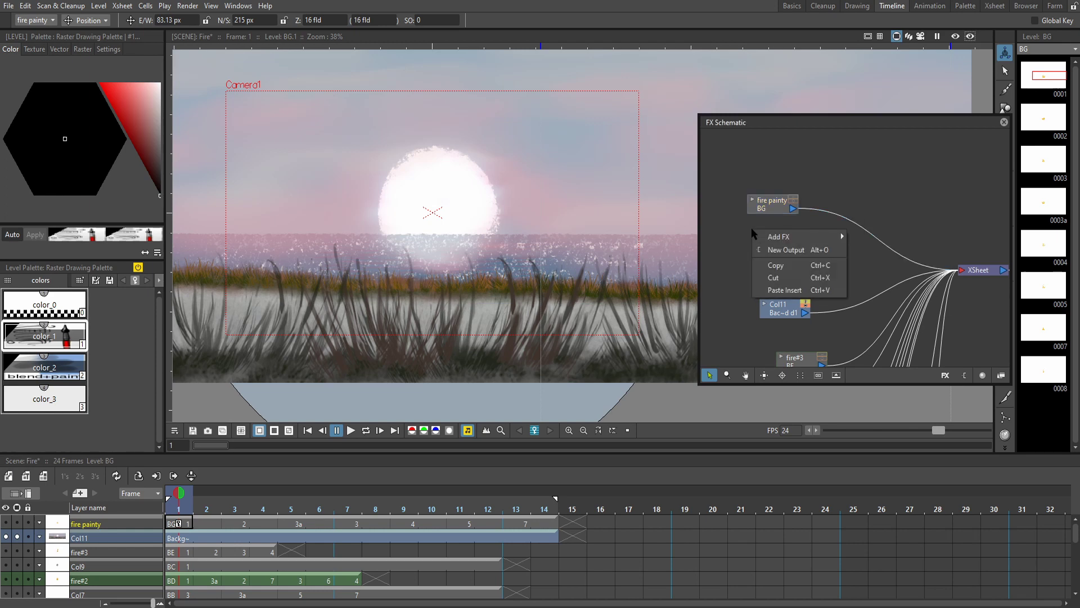
pyautogui.moveTo(766, 241)
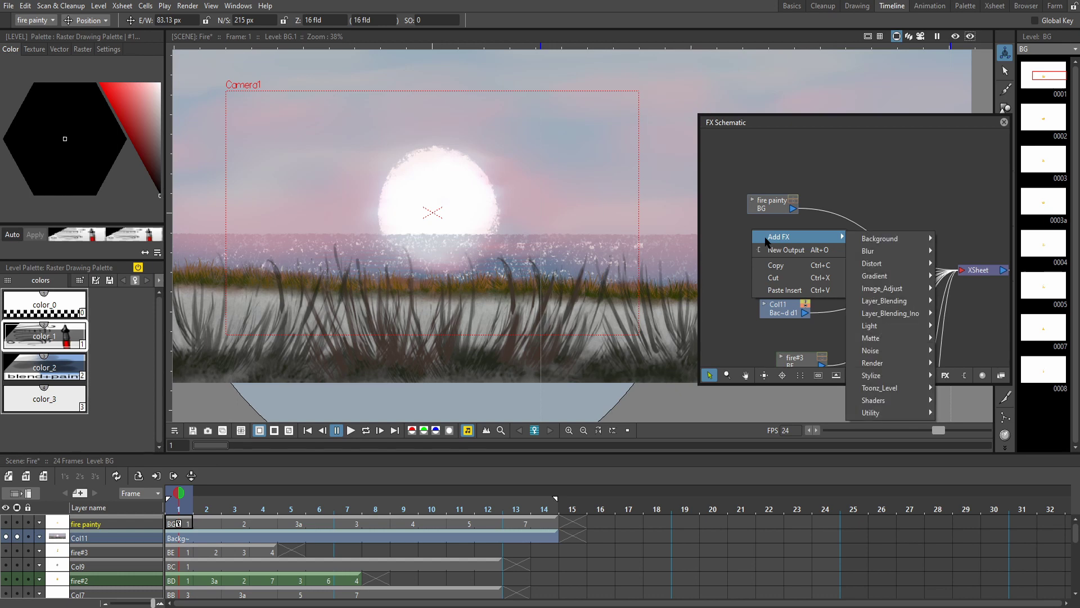
pyautogui.click(862, 181)
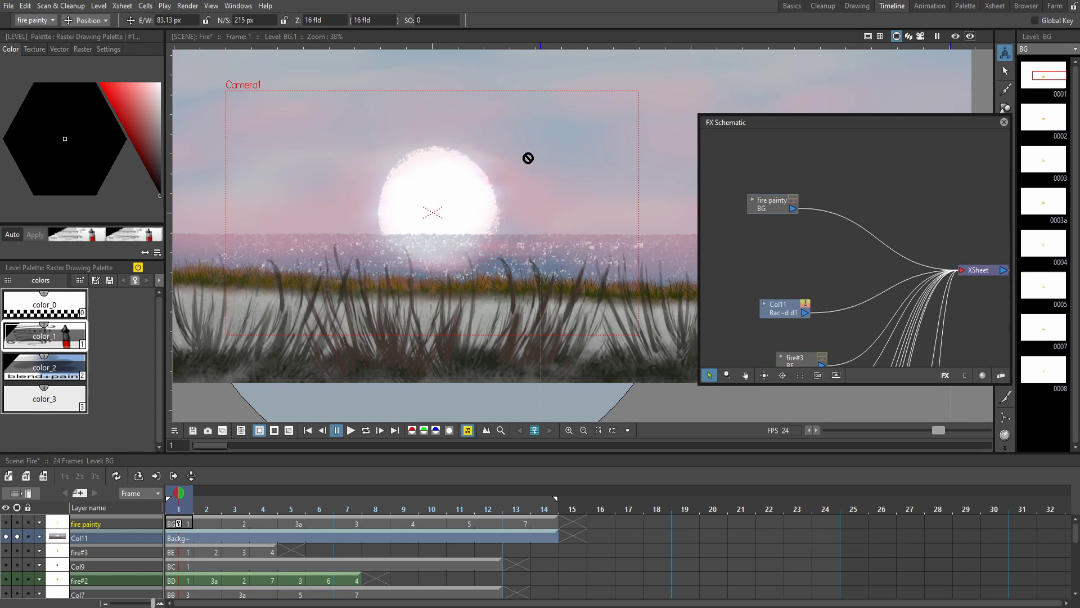
pyautogui.rightClick(768, 236)
# Add a Light Spot effect from the Light category, creating LightSpot01.
pyautogui.moveTo(799, 243)
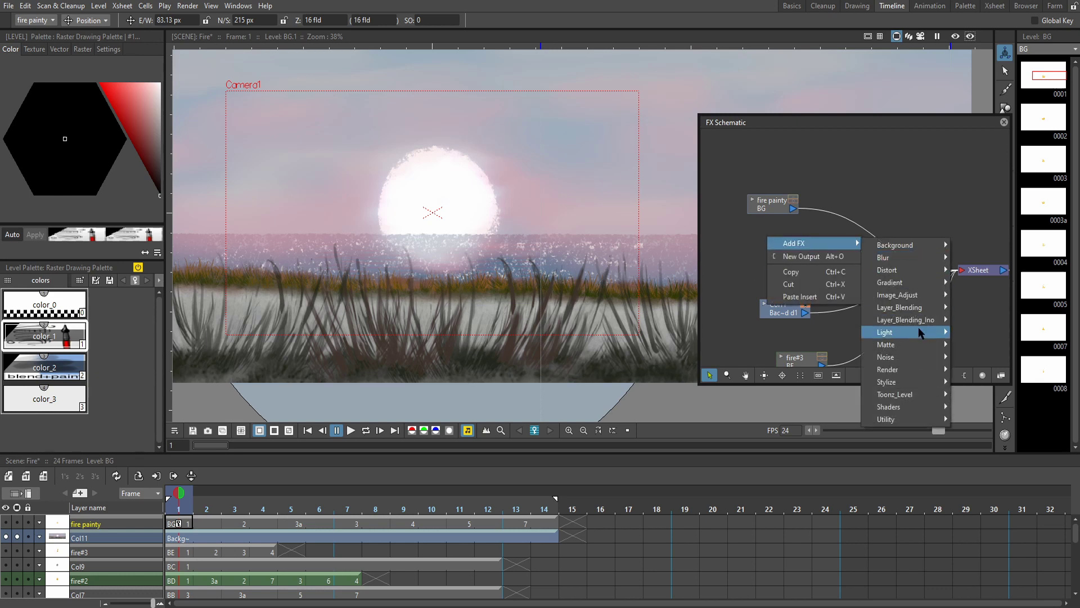
pyautogui.moveTo(888, 332)
pyautogui.click(985, 408)
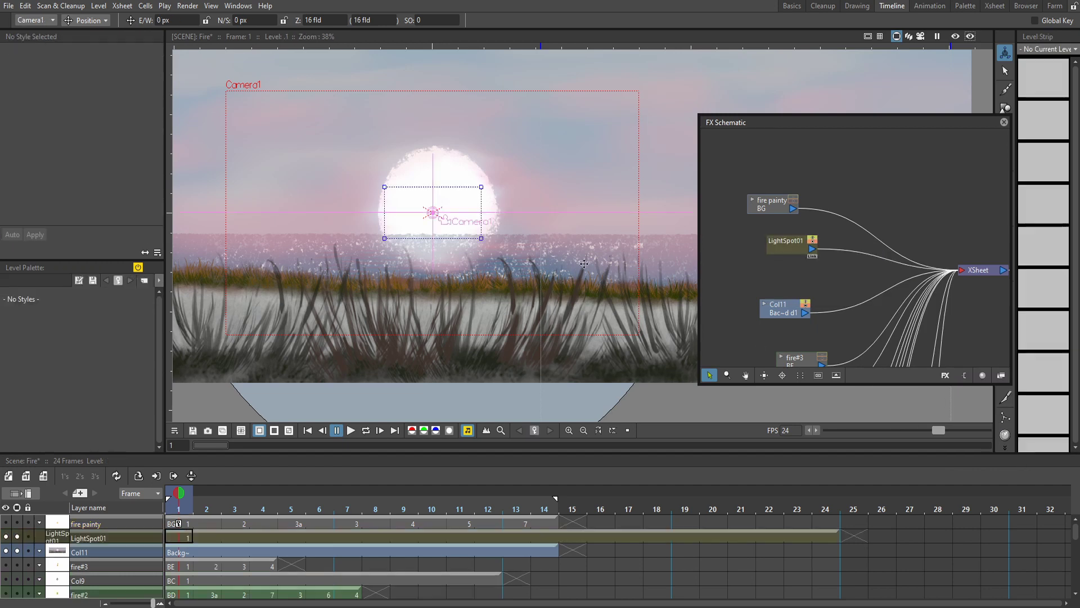
# Reset the camera and move LightSpot01 onto the sun's centre at E/W 24.65, N/S 8.22 px.
pyautogui.scroll(1, 432, 201)
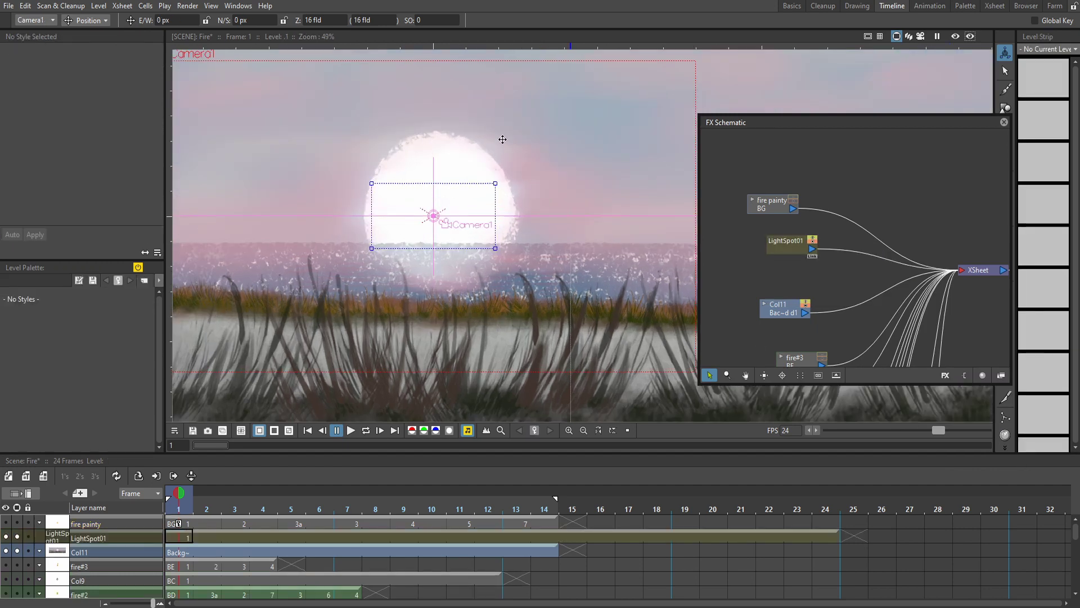
pyautogui.moveTo(495, 183); pyautogui.dragTo(455, 217)
pyautogui.hotkey('ctrl', 'z')
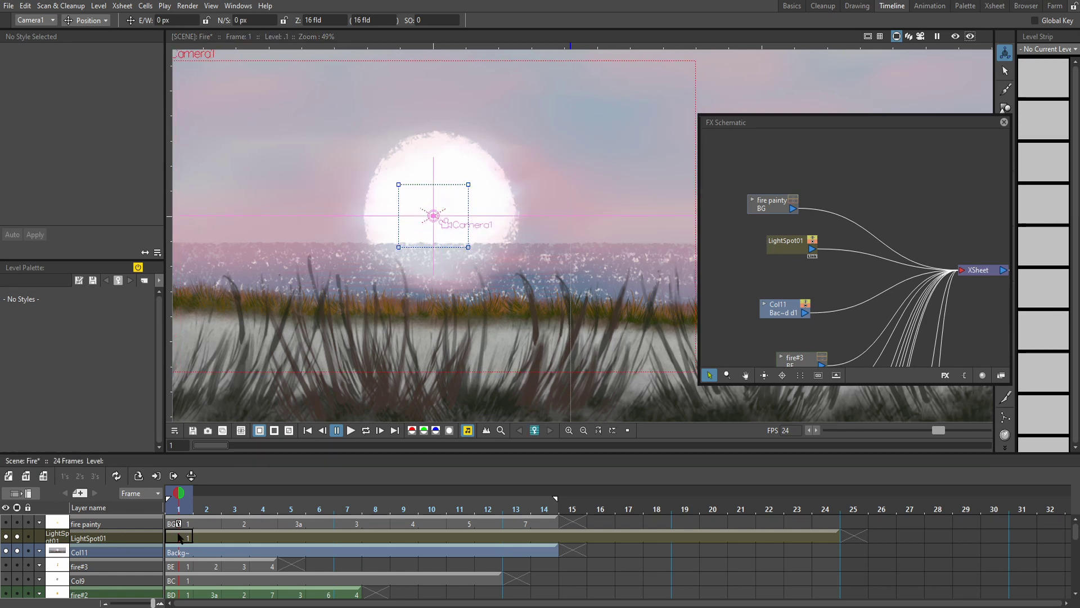
pyautogui.click(786, 242)
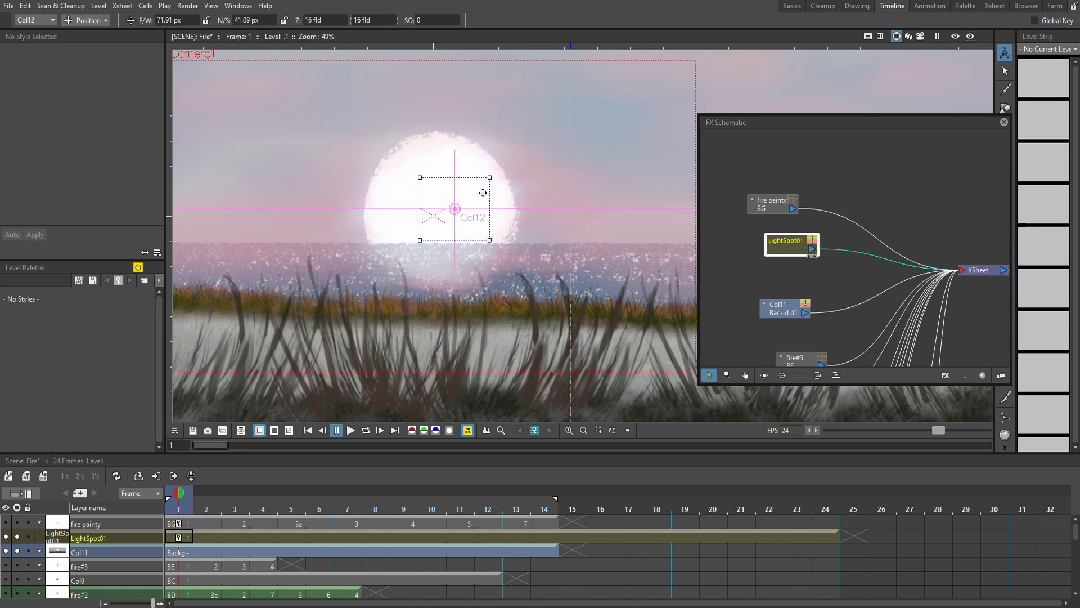
pyautogui.moveTo(482, 192); pyautogui.dragTo(478, 217)
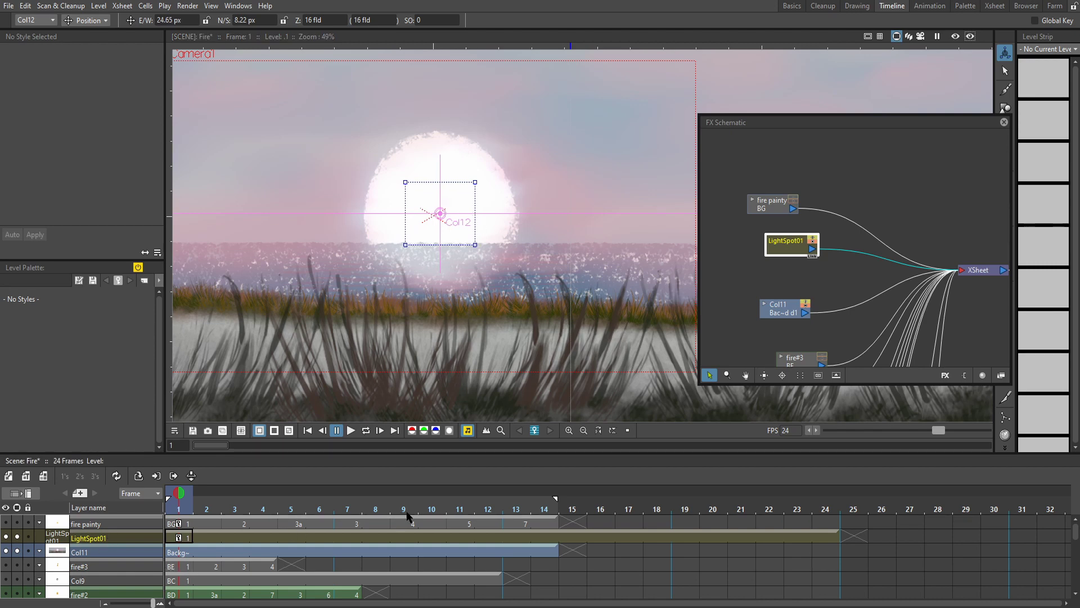
# Turn on rendered preview showing the magenta light spot, and review LightSpot01's settings unchanged.
pyautogui.click(955, 36)
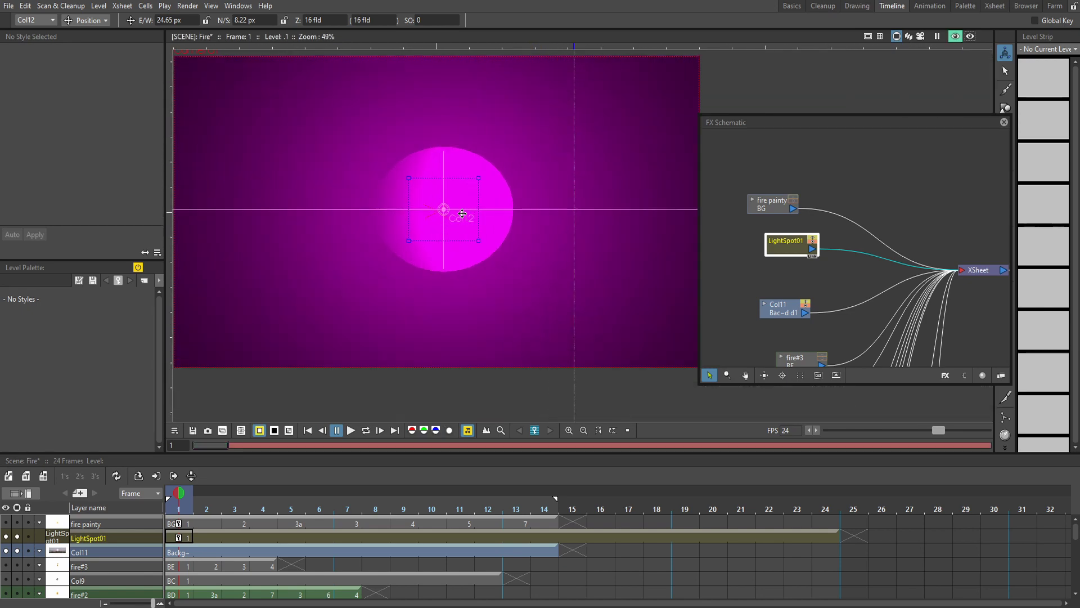
pyautogui.scroll(-1, 462, 214)
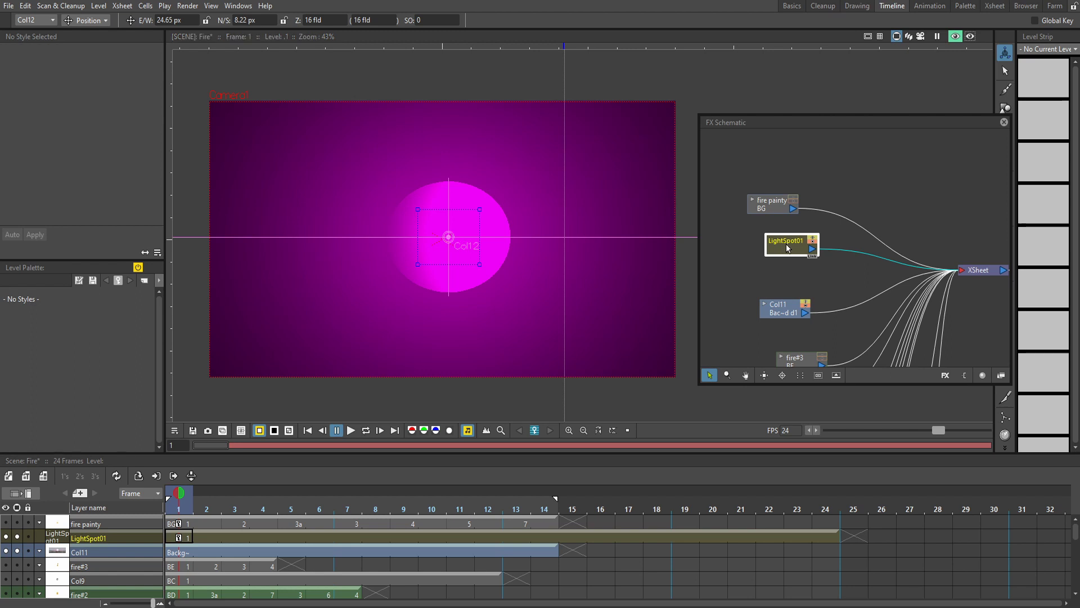
pyautogui.doubleClick(787, 248)
pyautogui.click(701, 370)
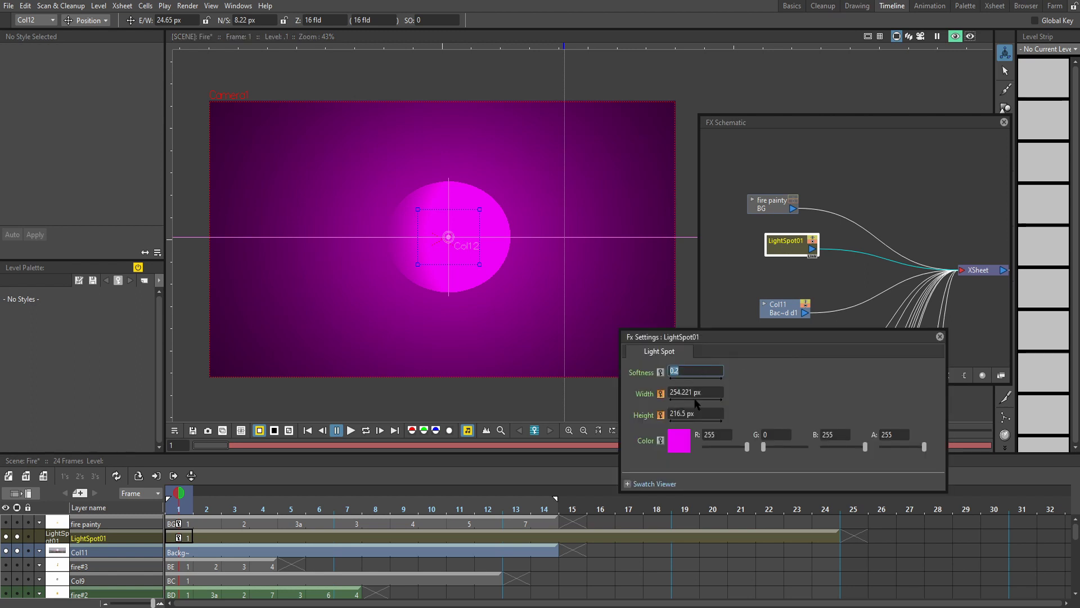
pyautogui.click(918, 342)
pyautogui.click(940, 336)
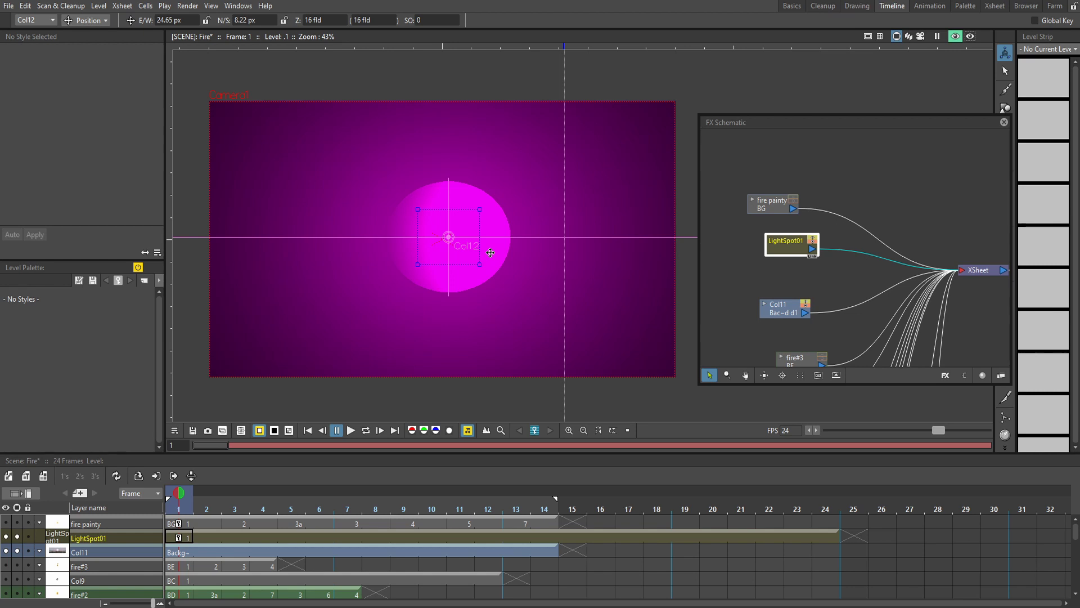
# Insert a Glow07 effect after LightSpot01 and briefly review its settings.
pyautogui.rightClick(800, 248)
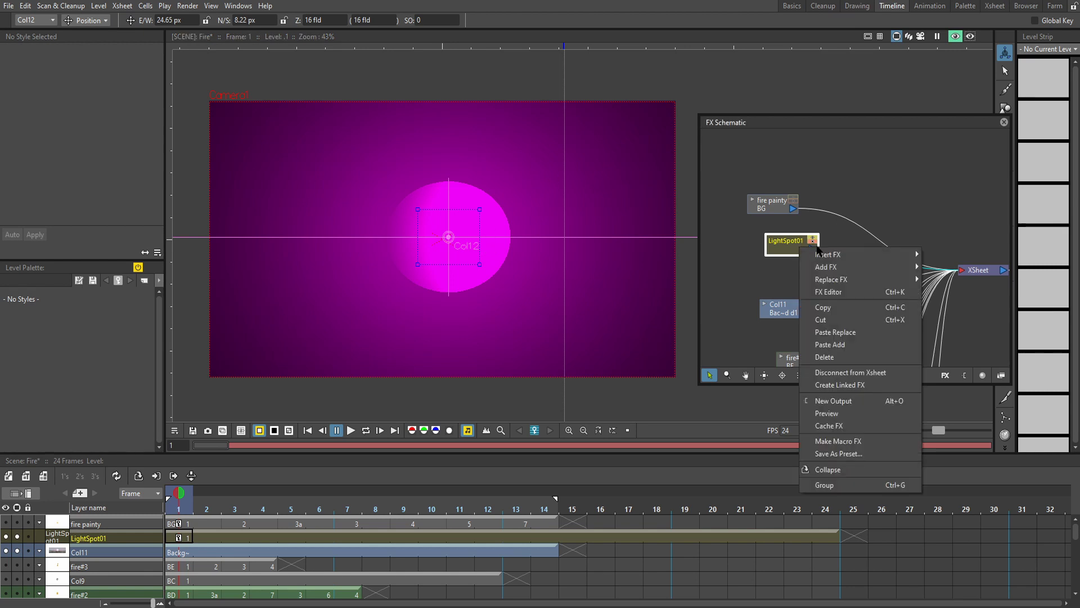
pyautogui.moveTo(867, 254)
pyautogui.moveTo(980, 274)
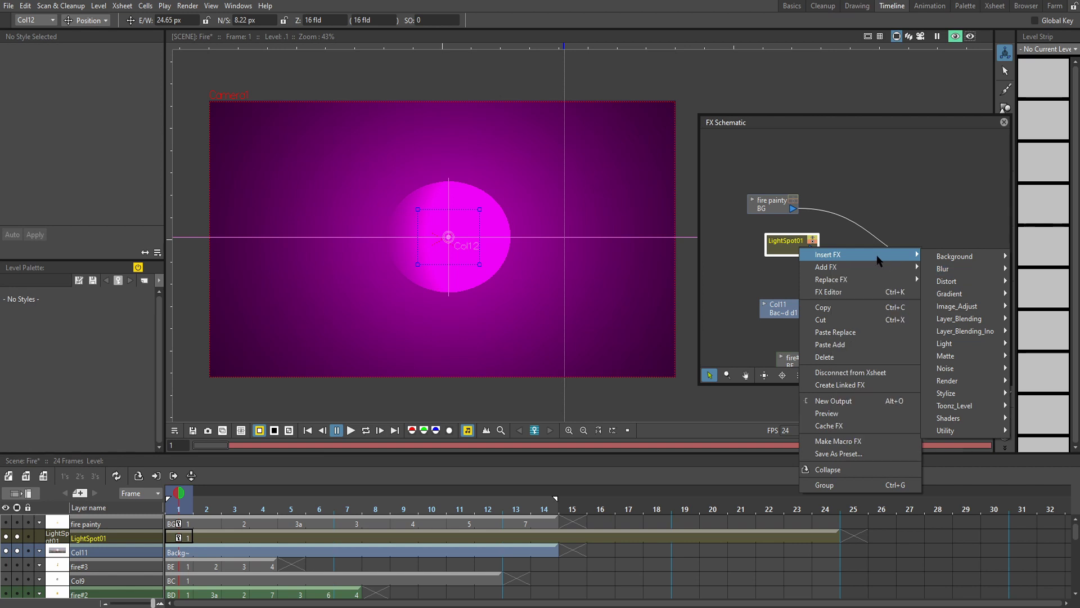
pyautogui.click(852, 230)
pyautogui.rightClick(788, 246)
pyautogui.moveTo(907, 254)
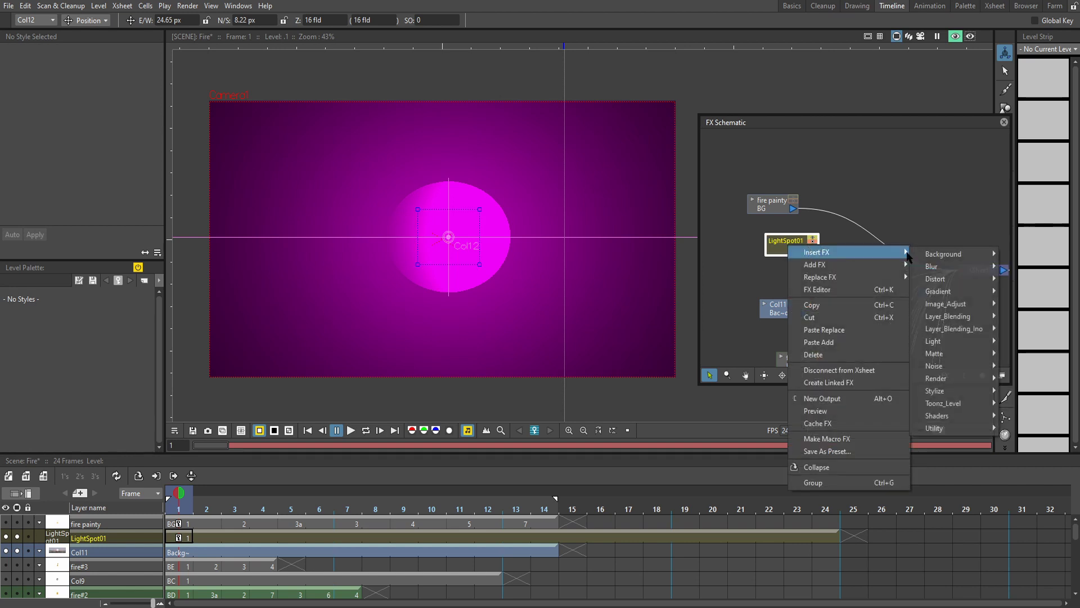
pyautogui.moveTo(943, 339)
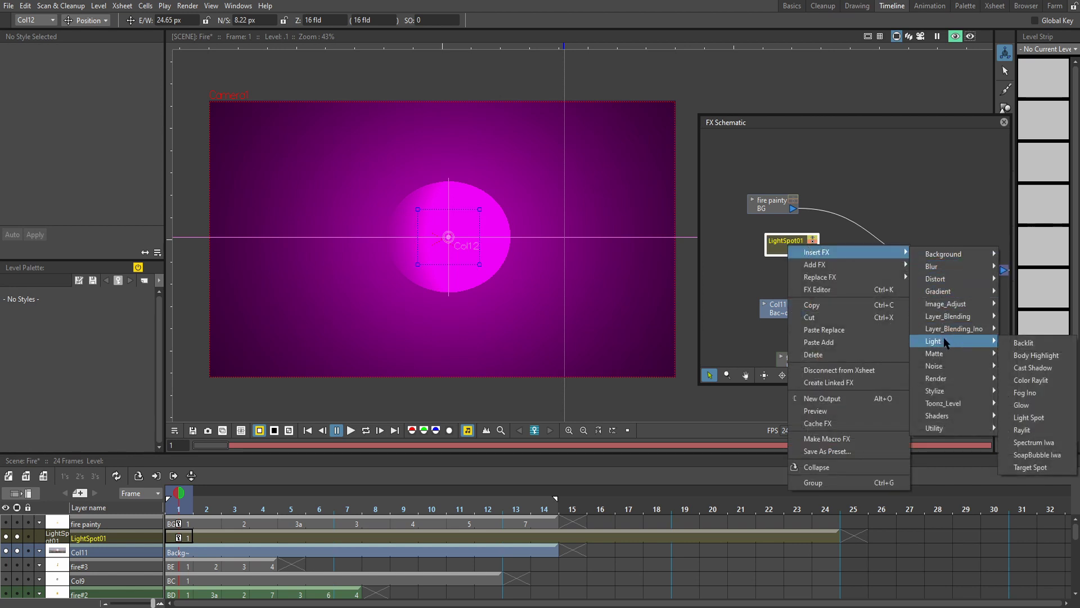
pyautogui.click(1021, 405)
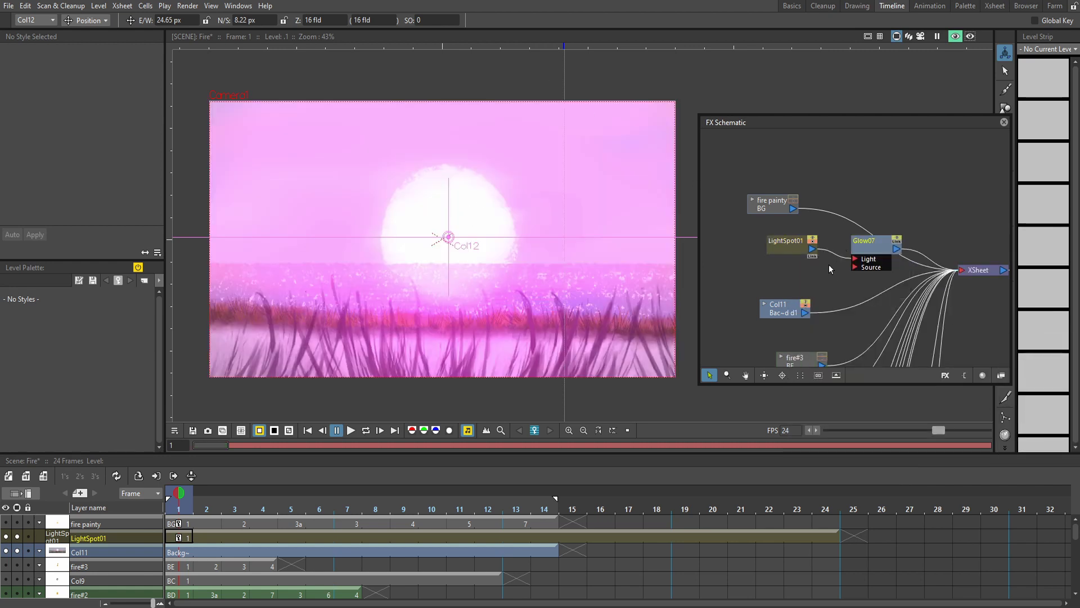
pyautogui.doubleClick(859, 252)
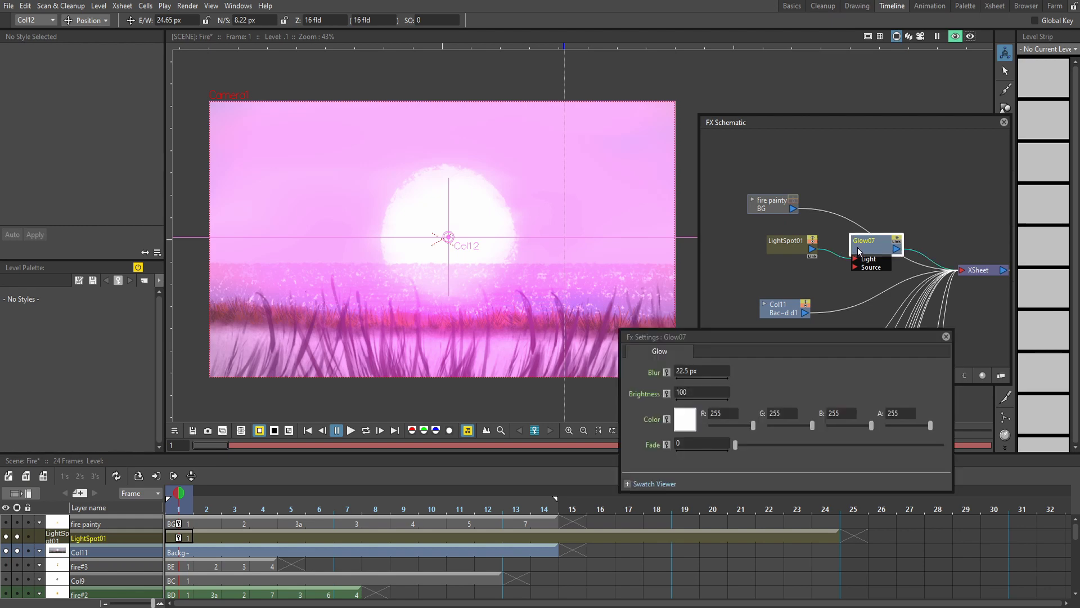
pyautogui.click(947, 336)
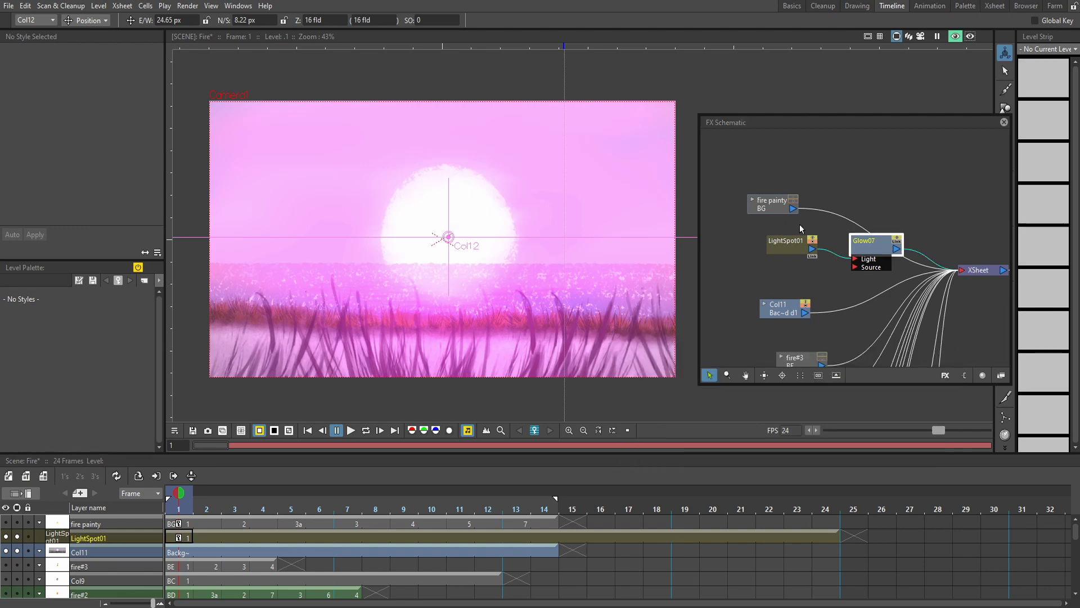
# Set LightSpot01's colour to pale peach 255, 236, 182 and shrink it to 33.234 × 48.839 px.
pyautogui.doubleClick(788, 241)
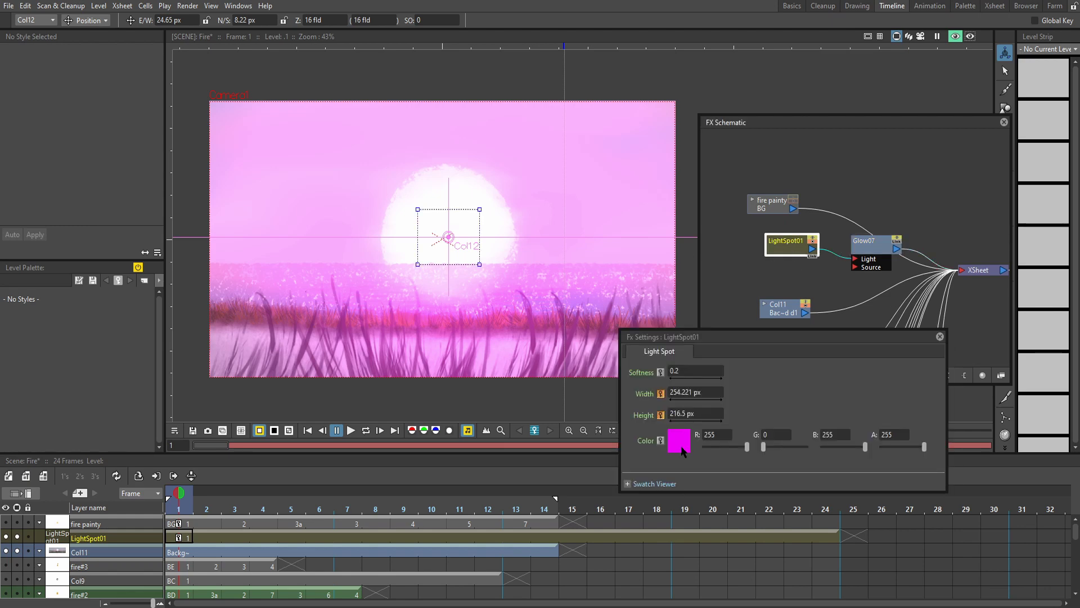
pyautogui.click(680, 441)
pyautogui.click(300, 204)
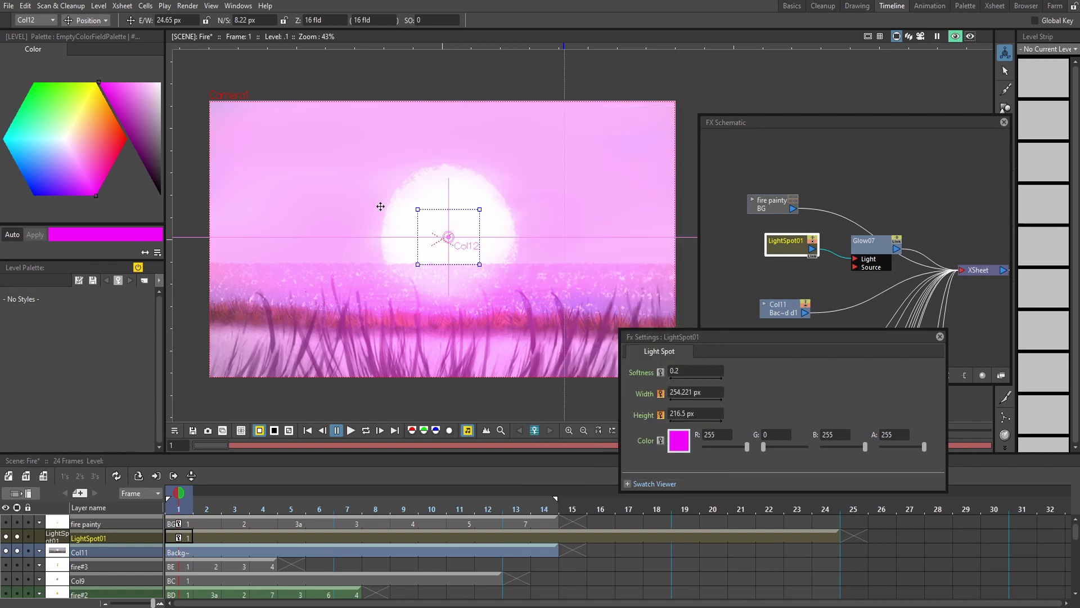
pyautogui.click(76, 127)
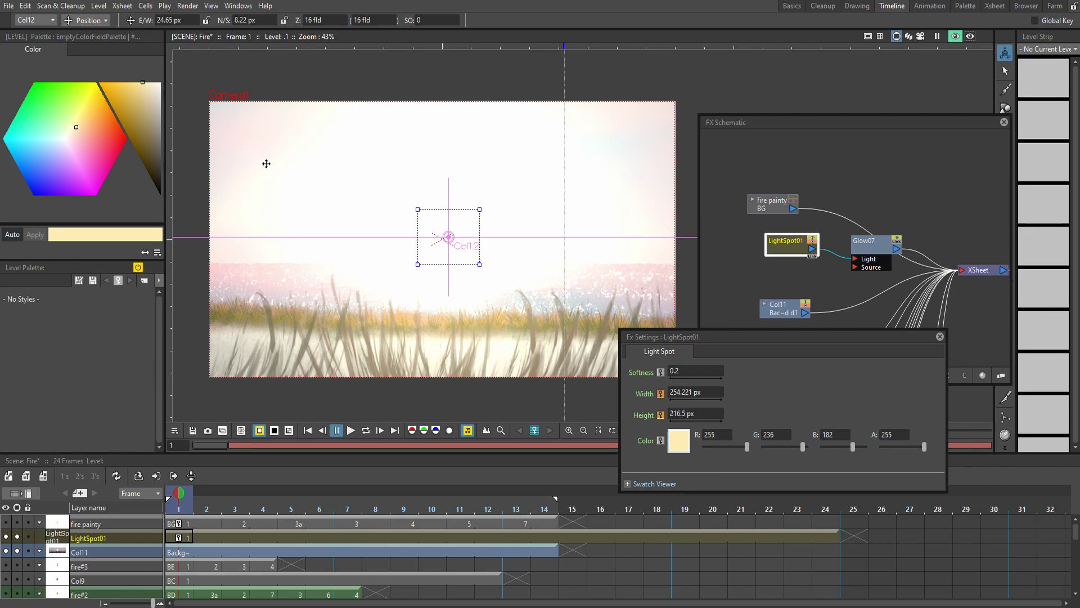
pyautogui.moveTo(479, 209); pyautogui.dragTo(463, 226)
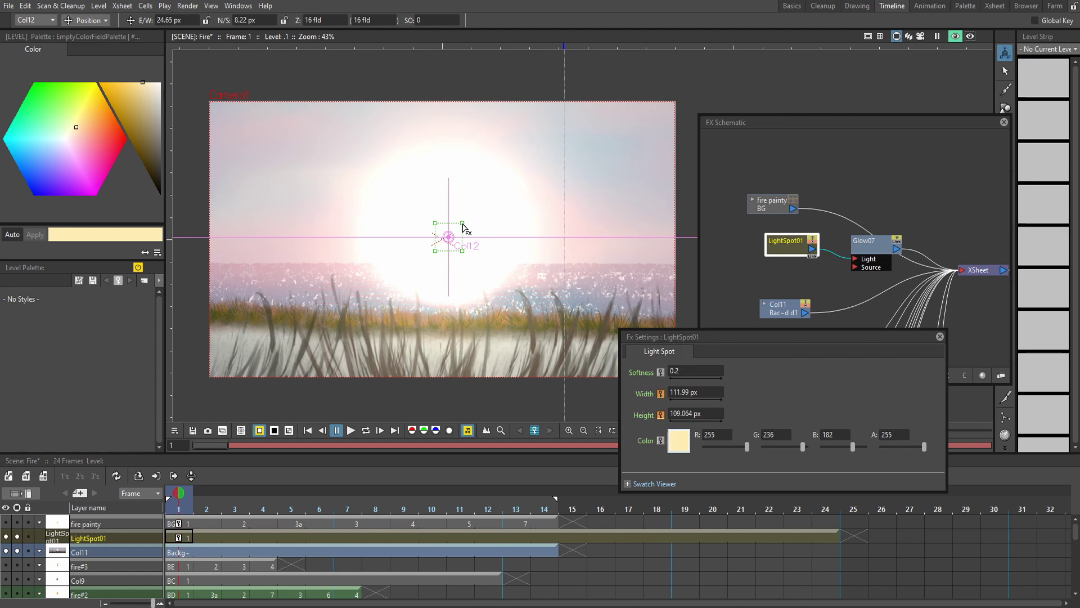
pyautogui.moveTo(464, 227); pyautogui.dragTo(453, 232)
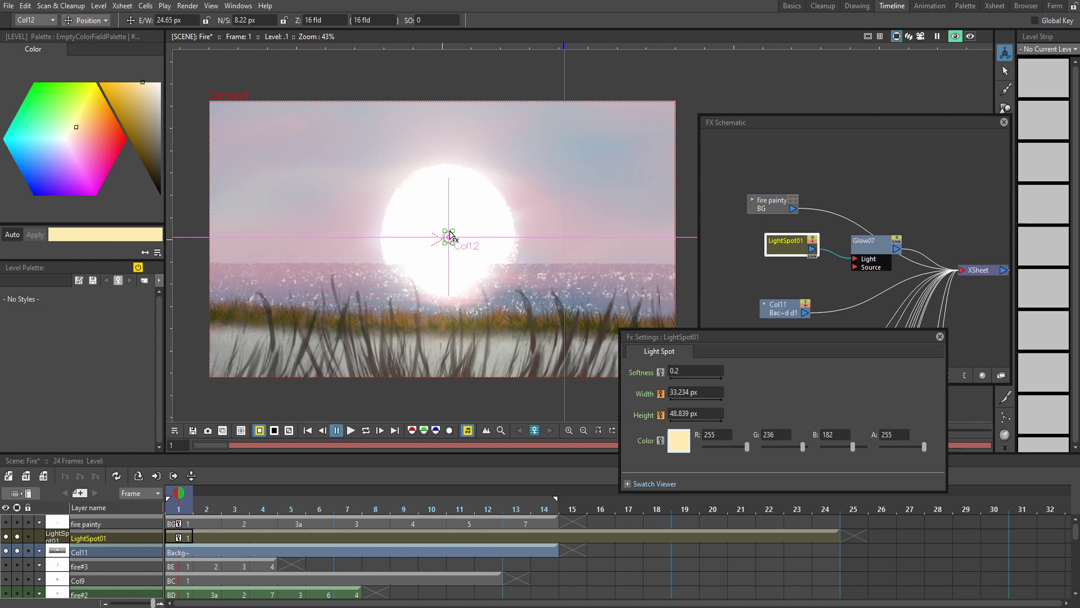
# Enlarge LightSpot01 around the sun to 91.424 × 94.545 px.
pyautogui.scroll(3, 450, 236)
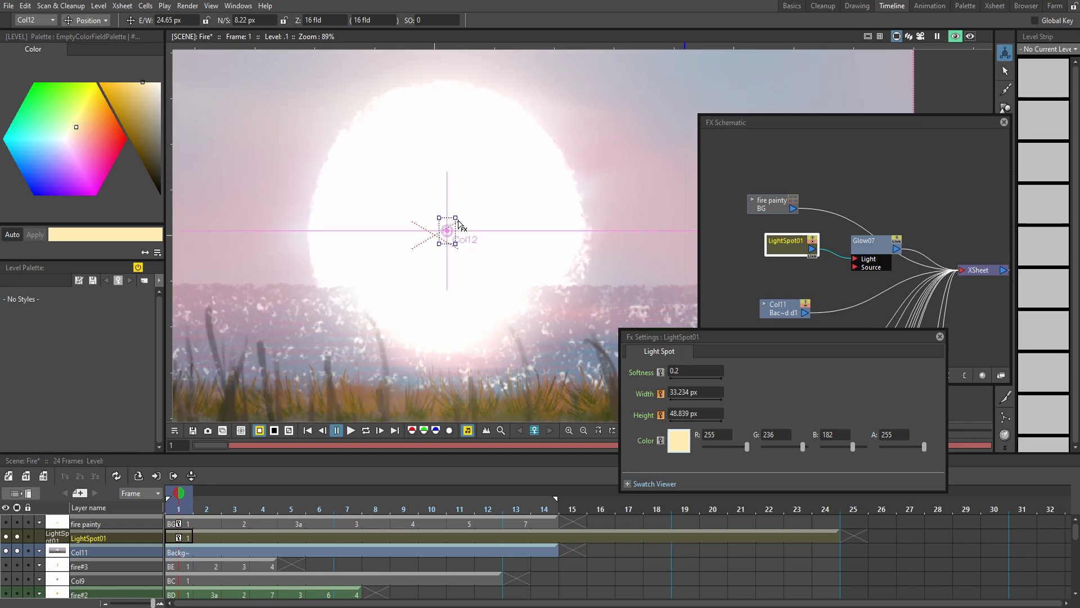
pyautogui.moveTo(455, 217); pyautogui.dragTo(471, 206)
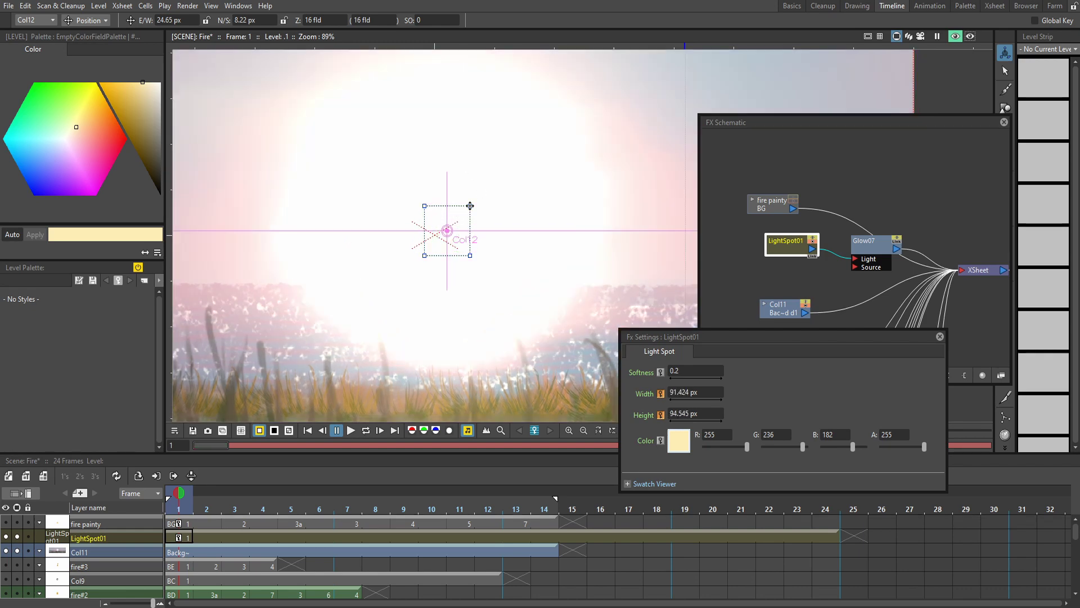
pyautogui.scroll(-4, 467, 209)
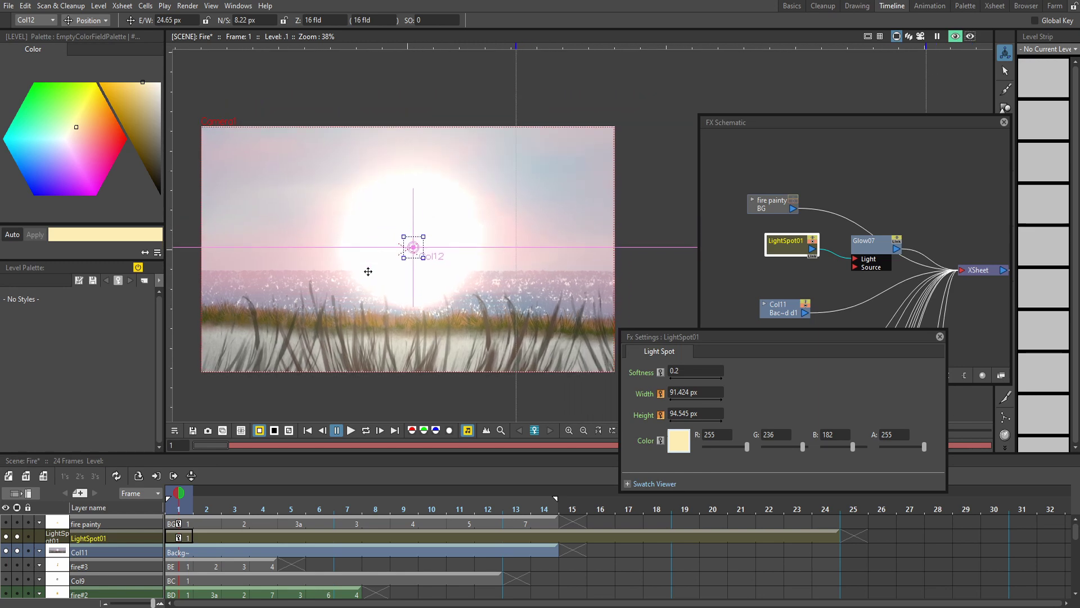
pyautogui.scroll(1, 328, 299)
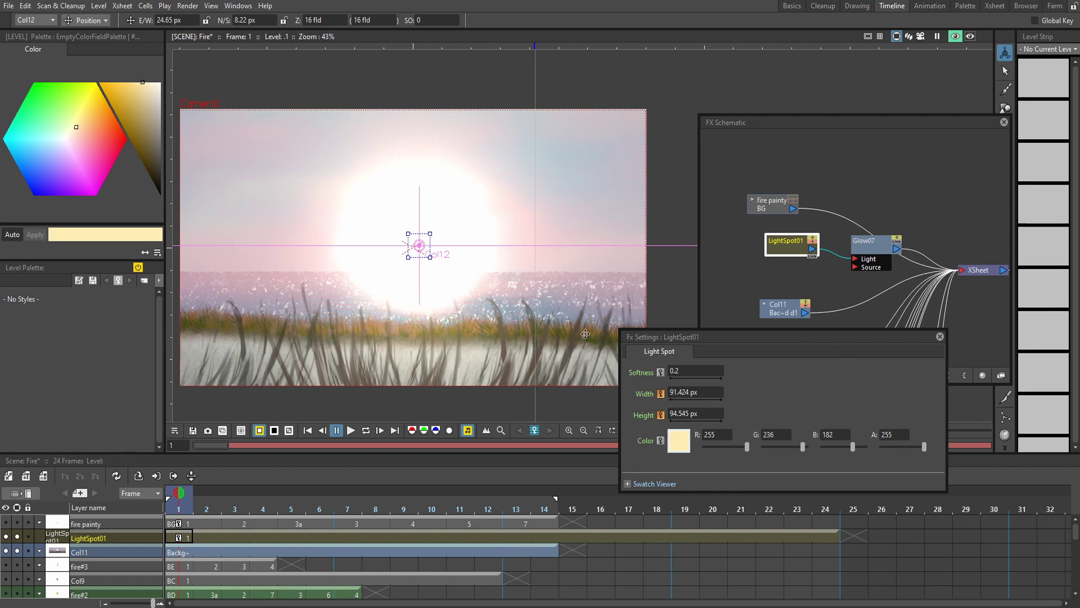
pyautogui.scroll(-1, 554, 274)
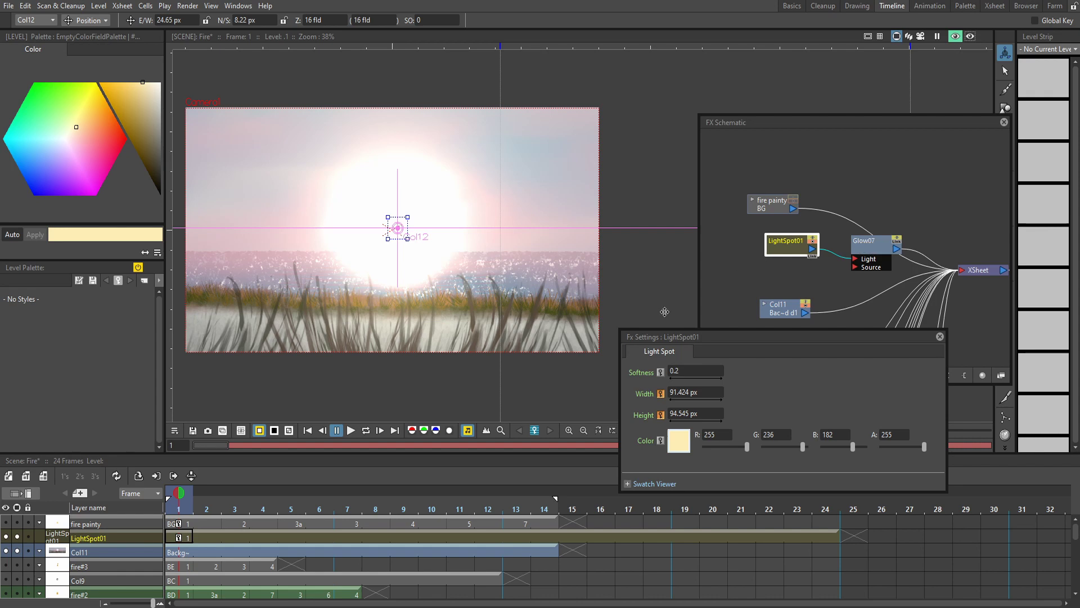
# Delete the LightSpot01 and Glow07 effects from the FX Schematic.
pyautogui.rightClick(803, 240)
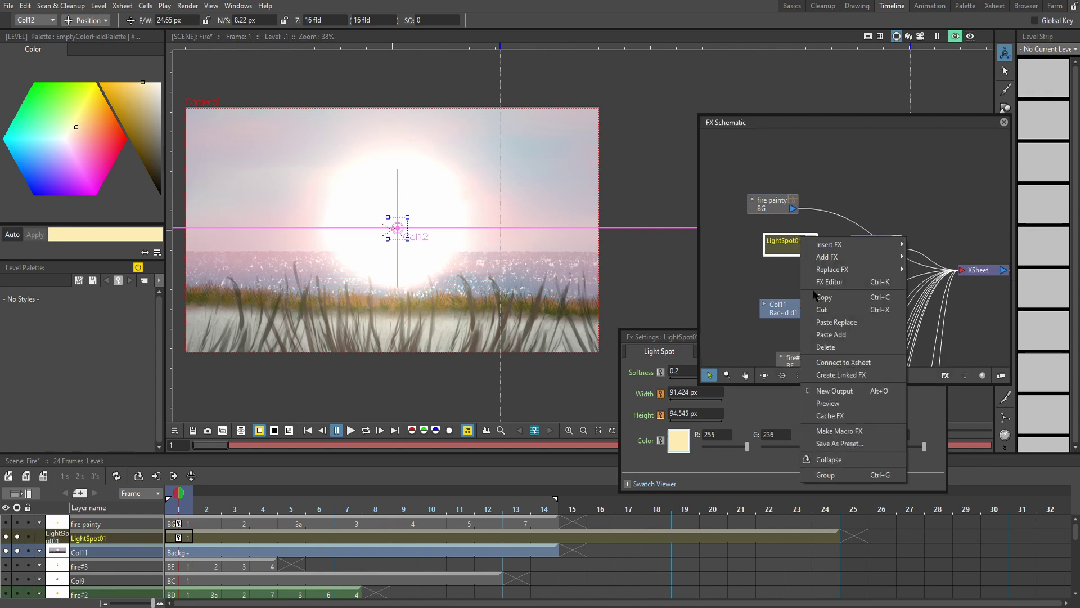
pyautogui.click(825, 347)
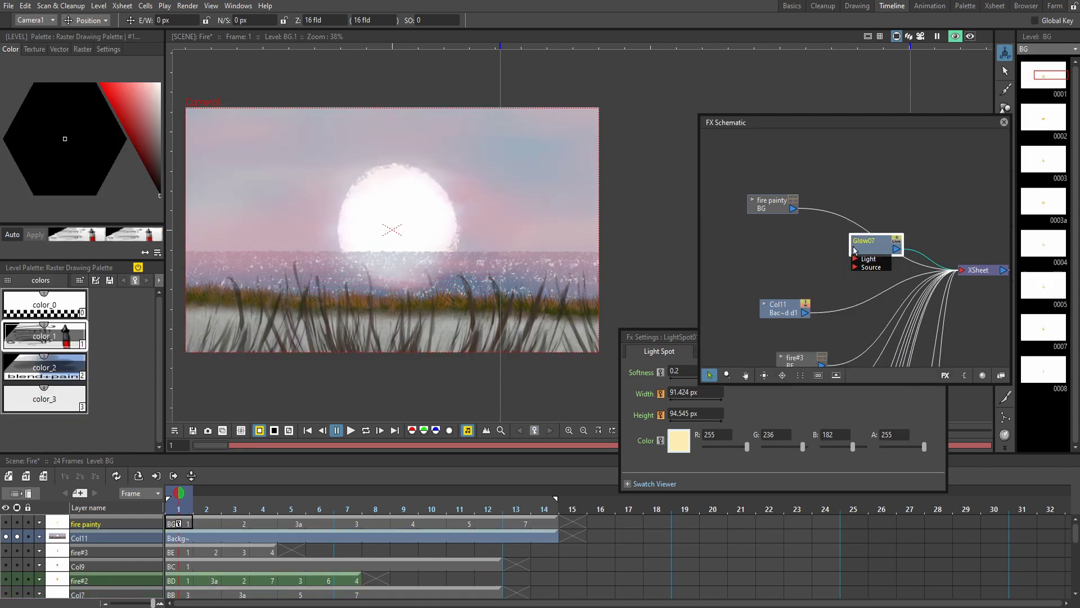
pyautogui.rightClick(853, 245)
pyautogui.click(878, 356)
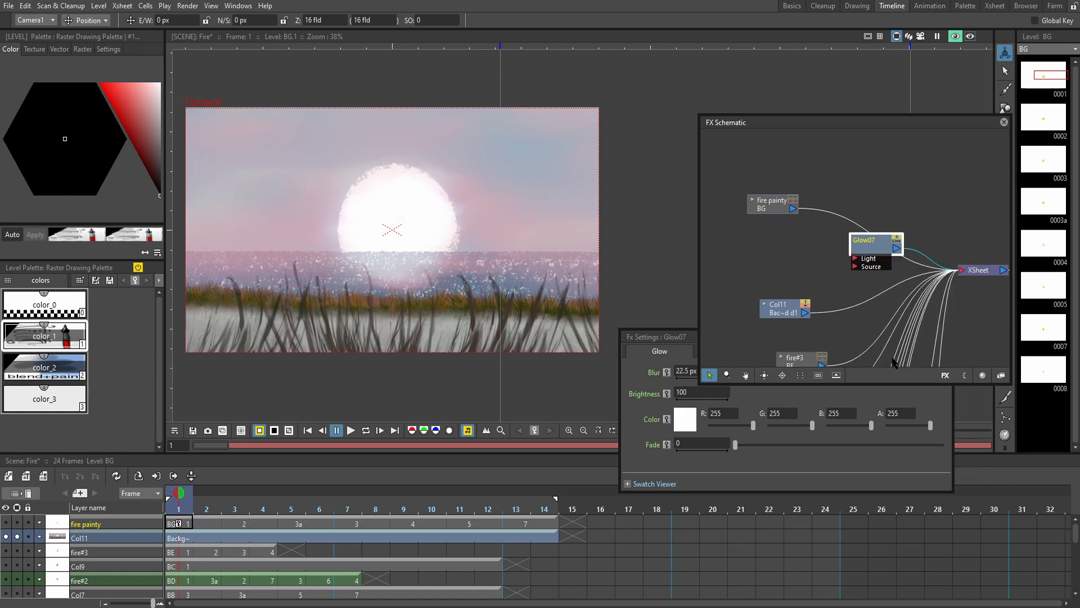
# Enable rendering of fire painty and insert a Raylit effect after it.
pyautogui.click(793, 201)
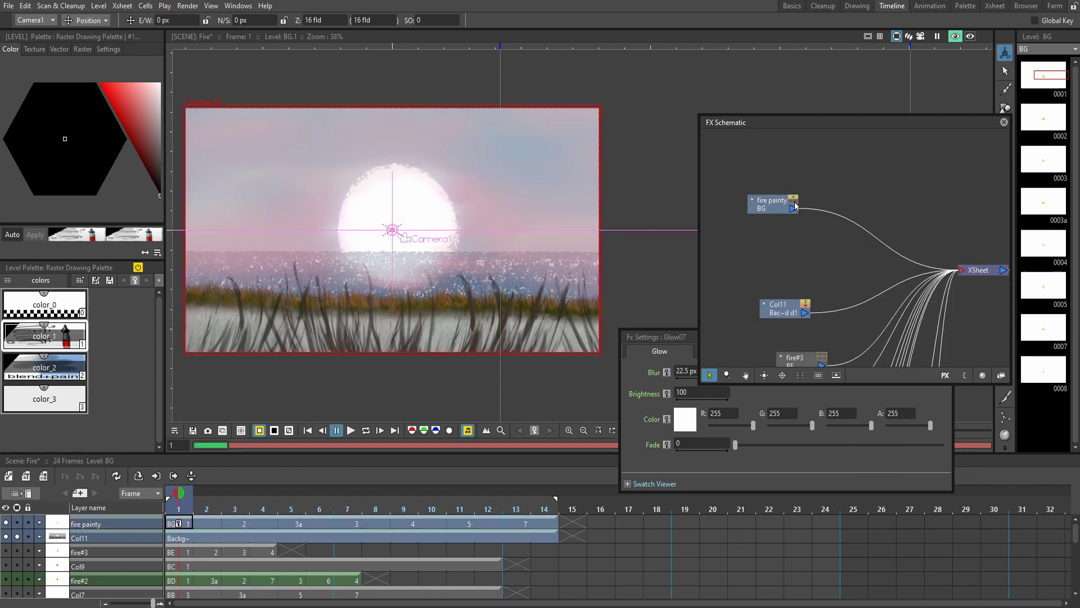
pyautogui.scroll(2, 271, 294)
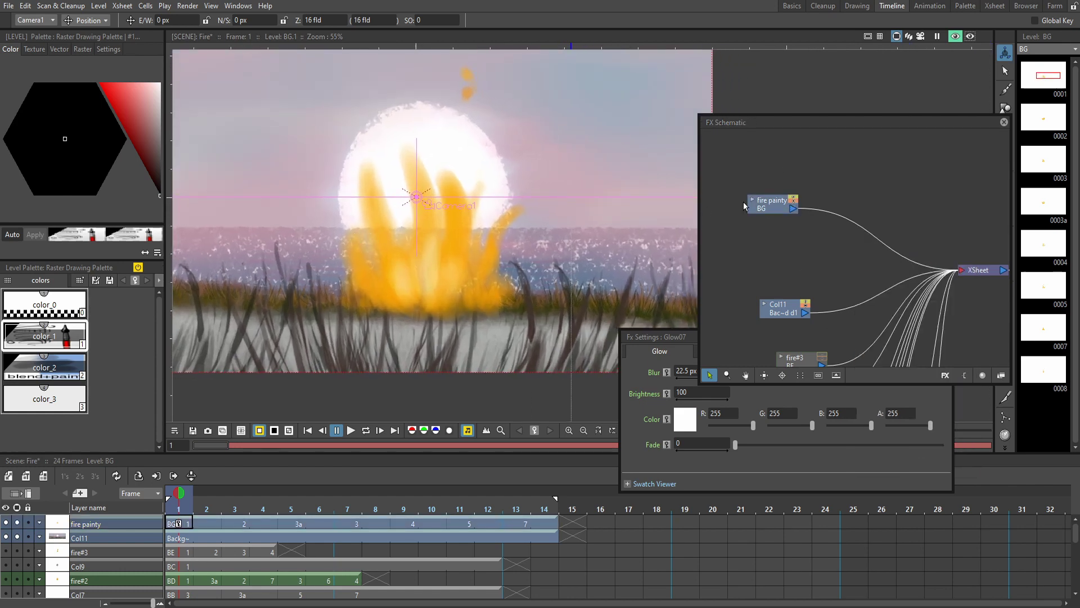
pyautogui.rightClick(781, 206)
pyautogui.moveTo(791, 212)
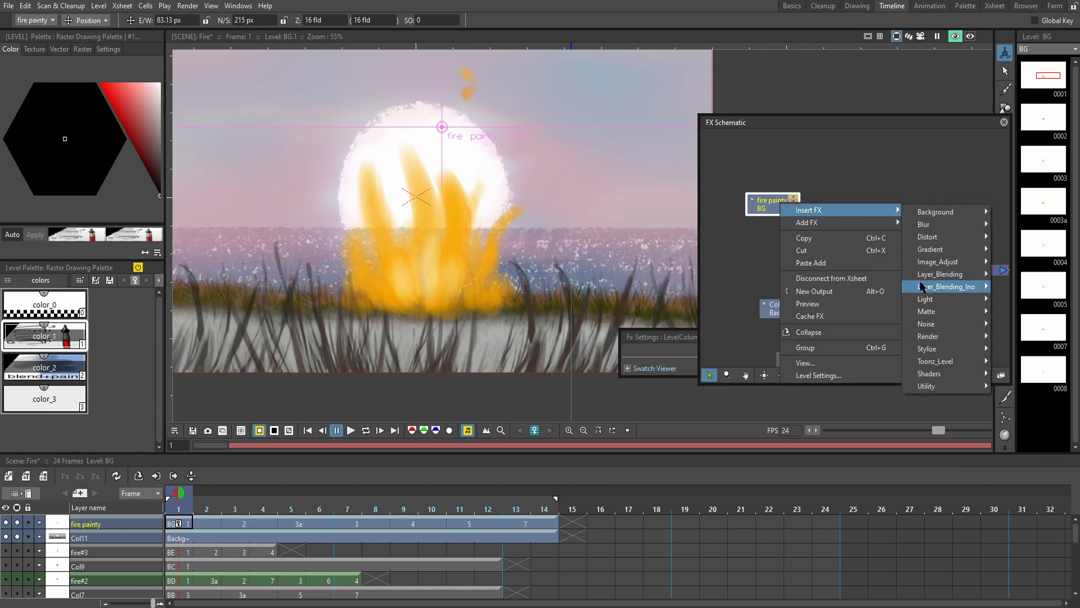
pyautogui.moveTo(934, 299)
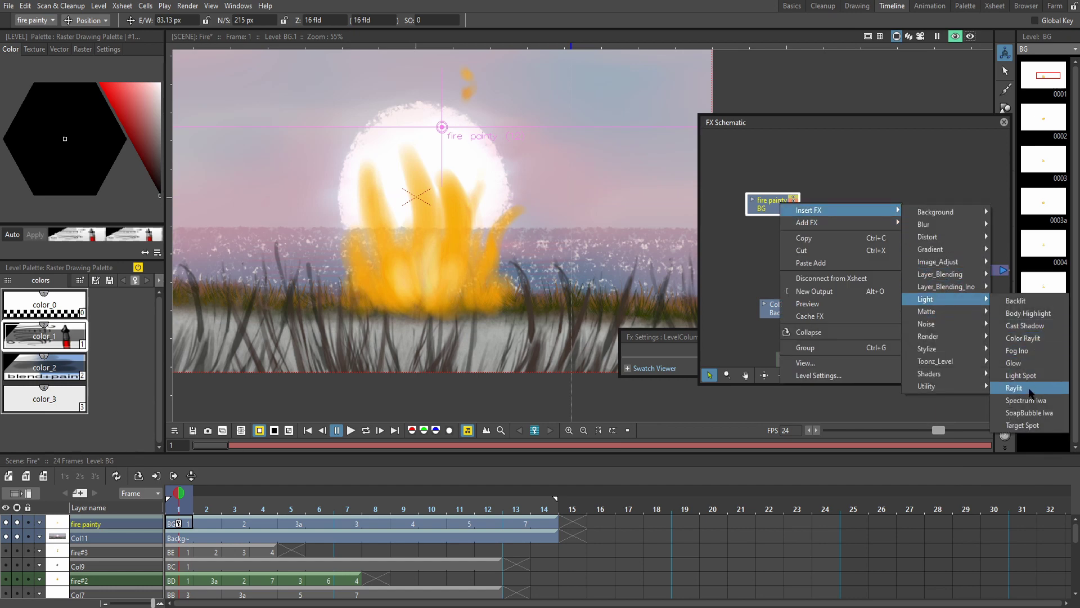
pyautogui.click(1014, 387)
# With the effects preview off, drag the Raylit centre down toward the fire.
pyautogui.scroll(-1, 655, 201)
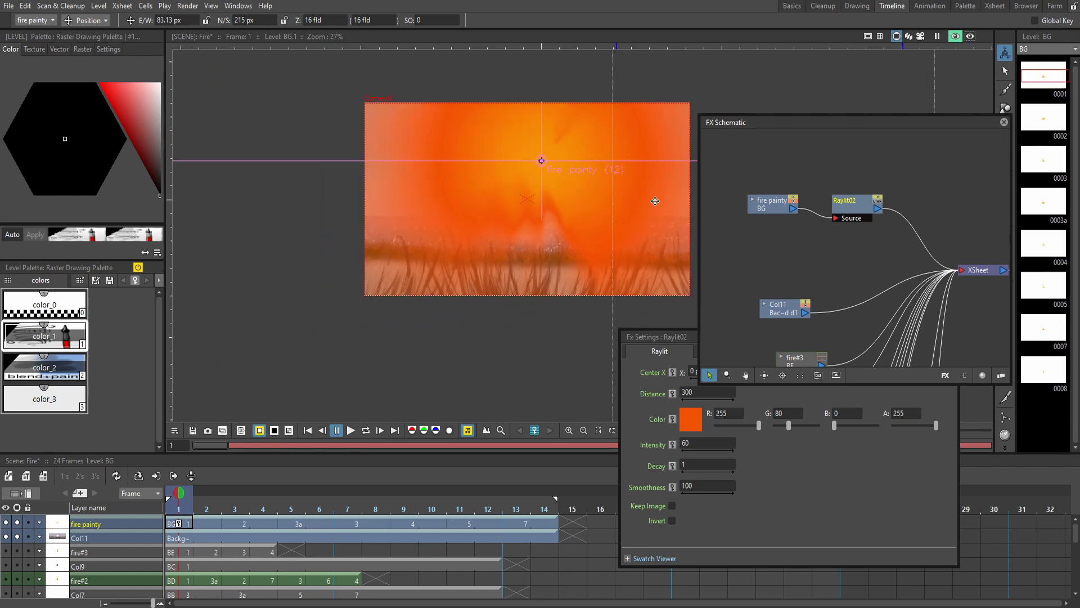
pyautogui.scroll(2, 578, 201)
pyautogui.moveTo(476, 263); pyautogui.dragTo(373, 290)
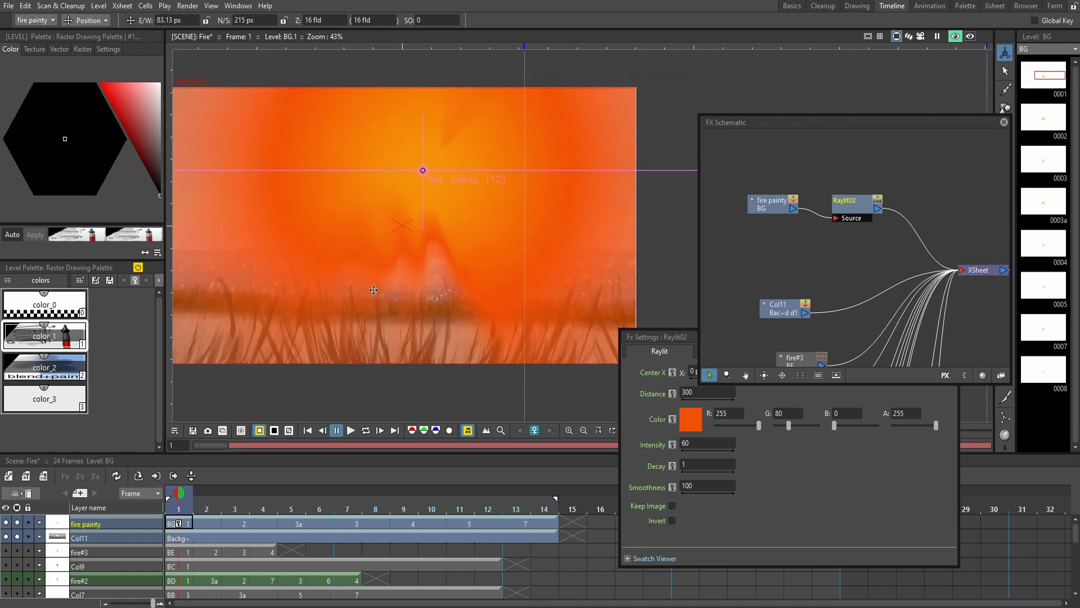
pyautogui.click(956, 36)
pyautogui.scroll(2, 537, 205)
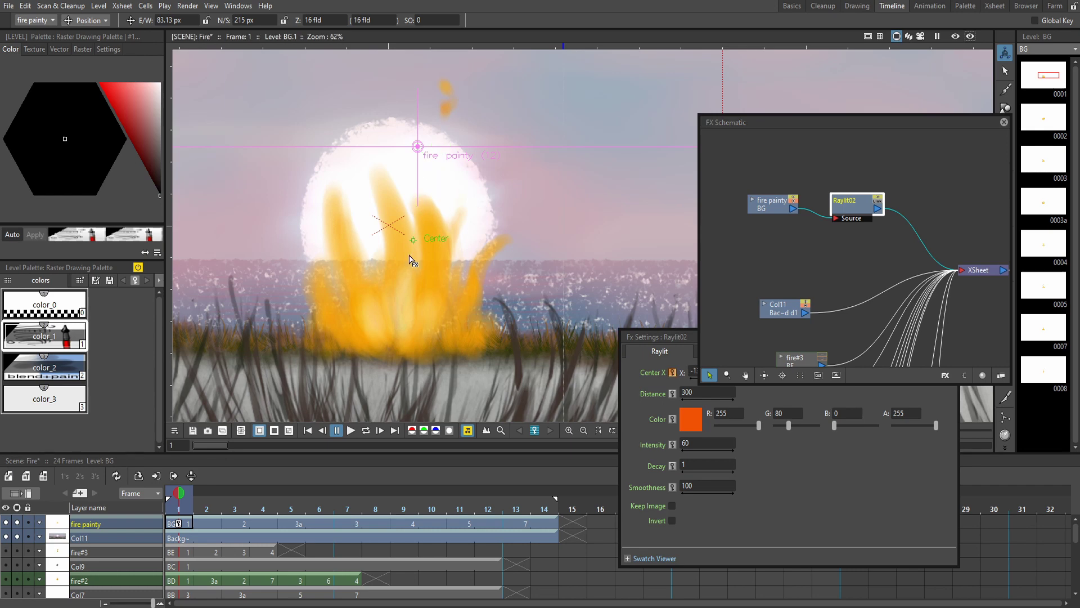
pyautogui.moveTo(403, 324); pyautogui.dragTo(402, 327)
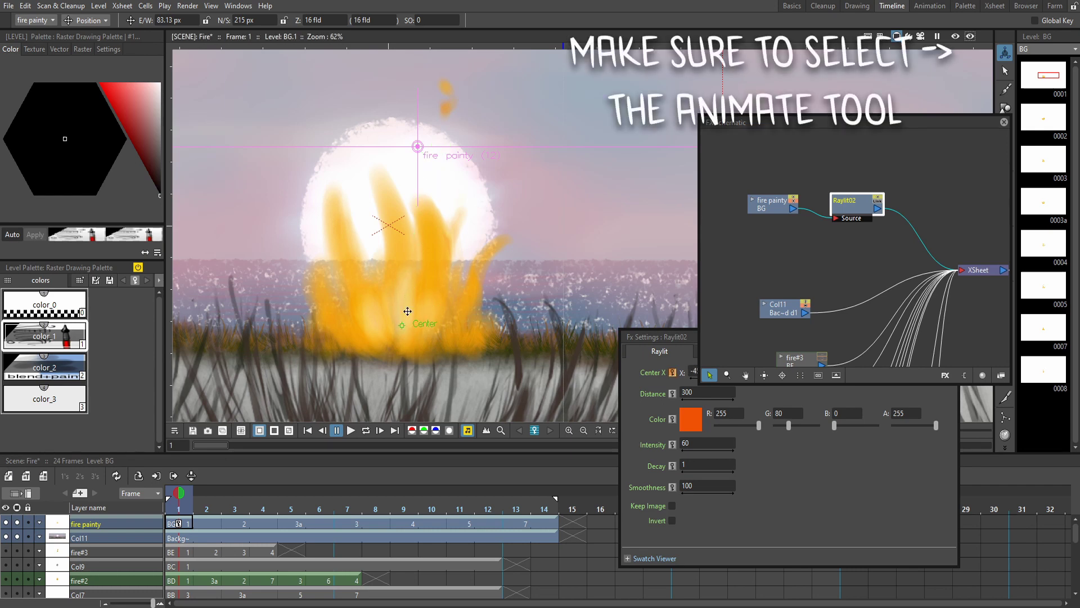
# Set the Raylit ray colour to pale peach (255, 231, 199) and turn the preview back on.
pyautogui.scroll(-3, 407, 311)
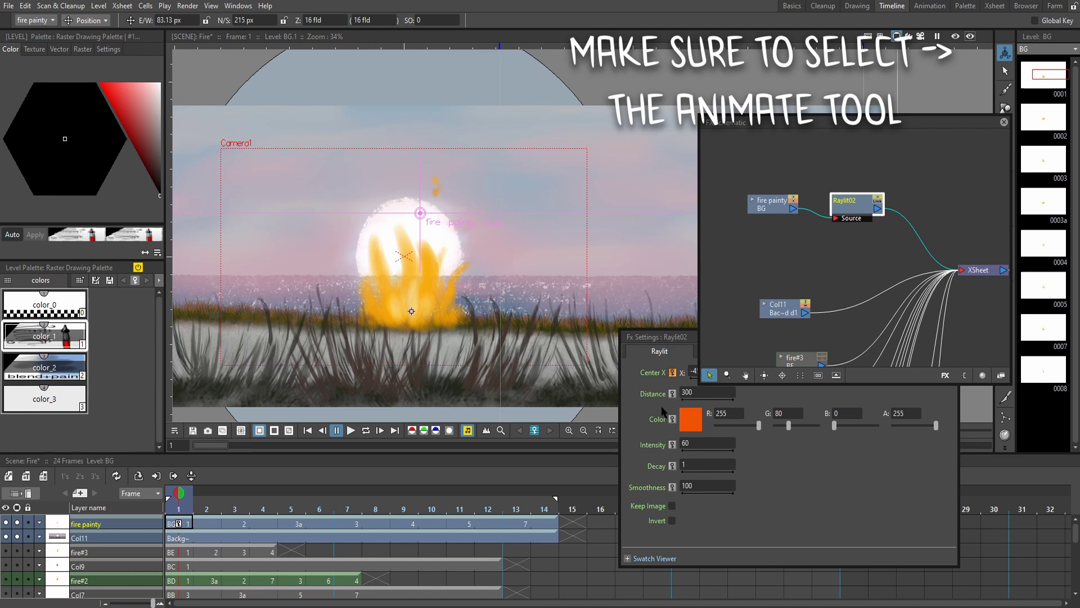
pyautogui.click(793, 494)
pyautogui.click(691, 419)
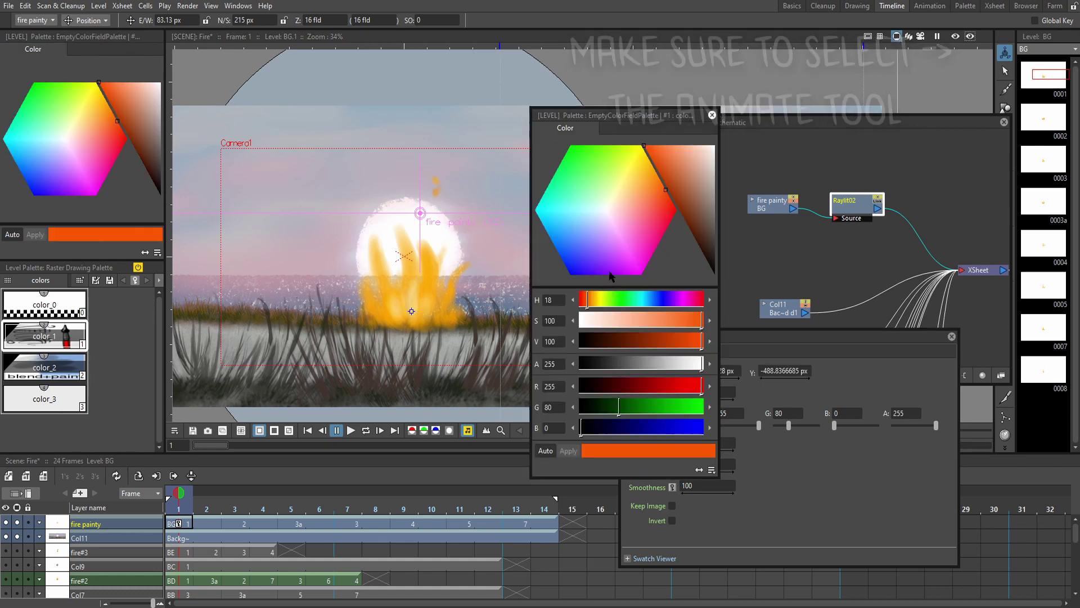
pyautogui.click(646, 181)
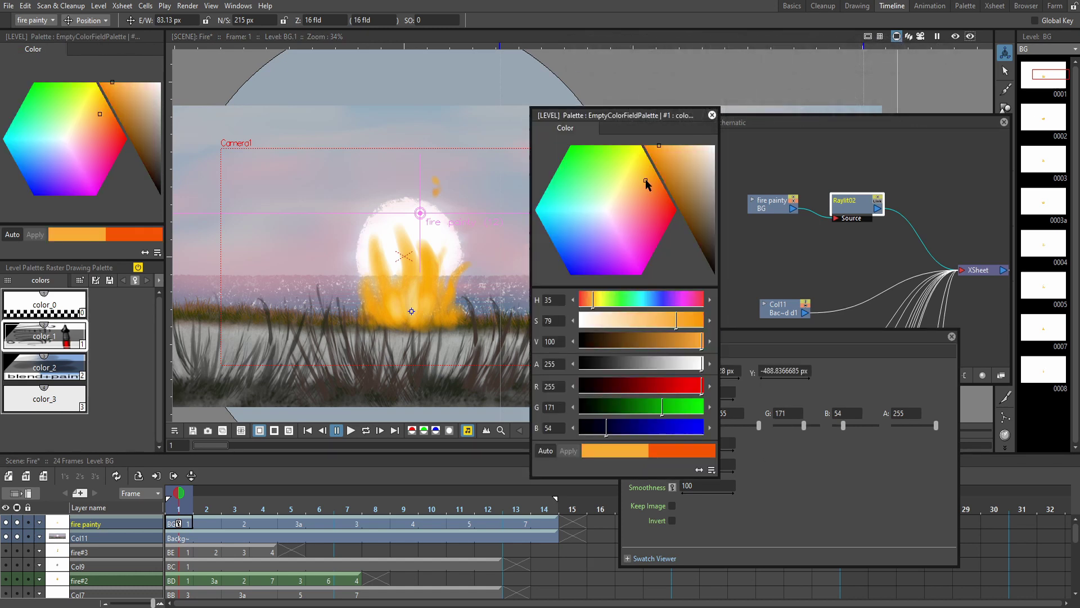
pyautogui.moveTo(646, 180); pyautogui.dragTo(617, 202)
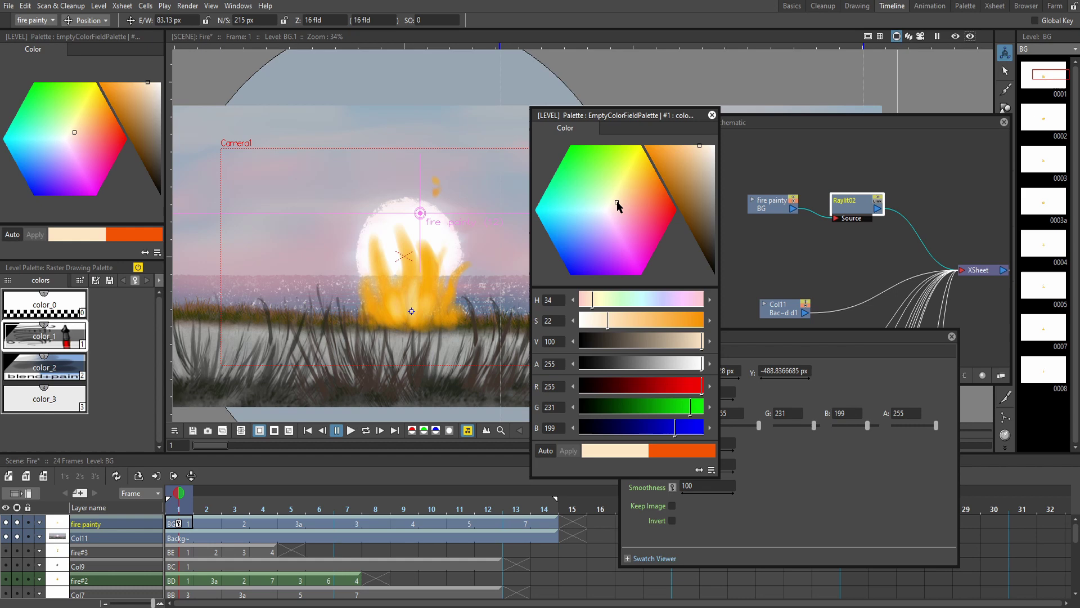
pyautogui.click(712, 115)
pyautogui.click(956, 36)
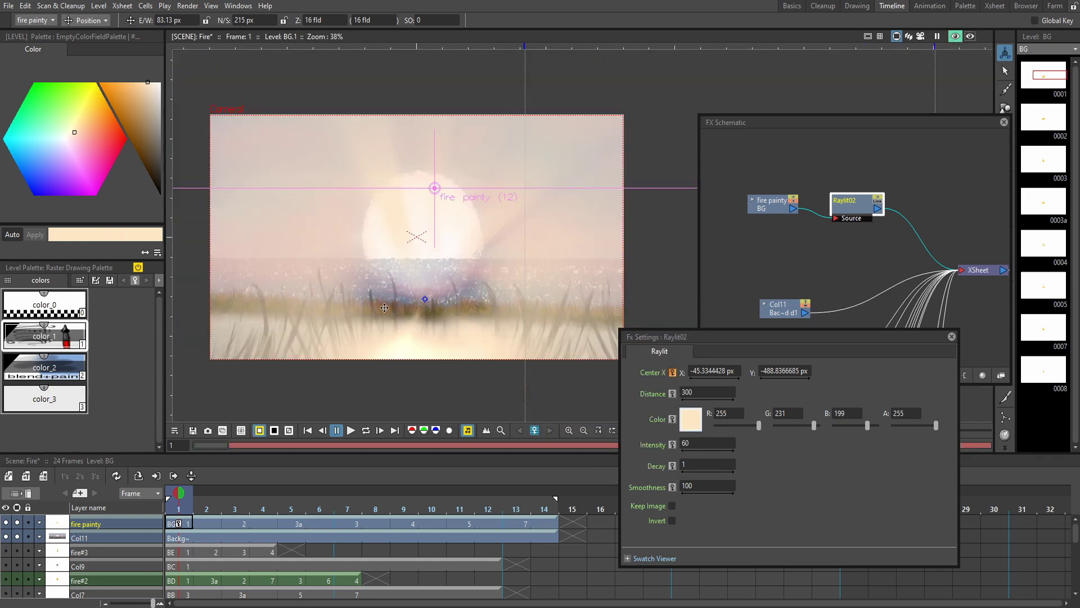
# Loop-play the fire animation from frame 2, refreshing the preview to show the Raylit rays.
pyautogui.click(219, 509)
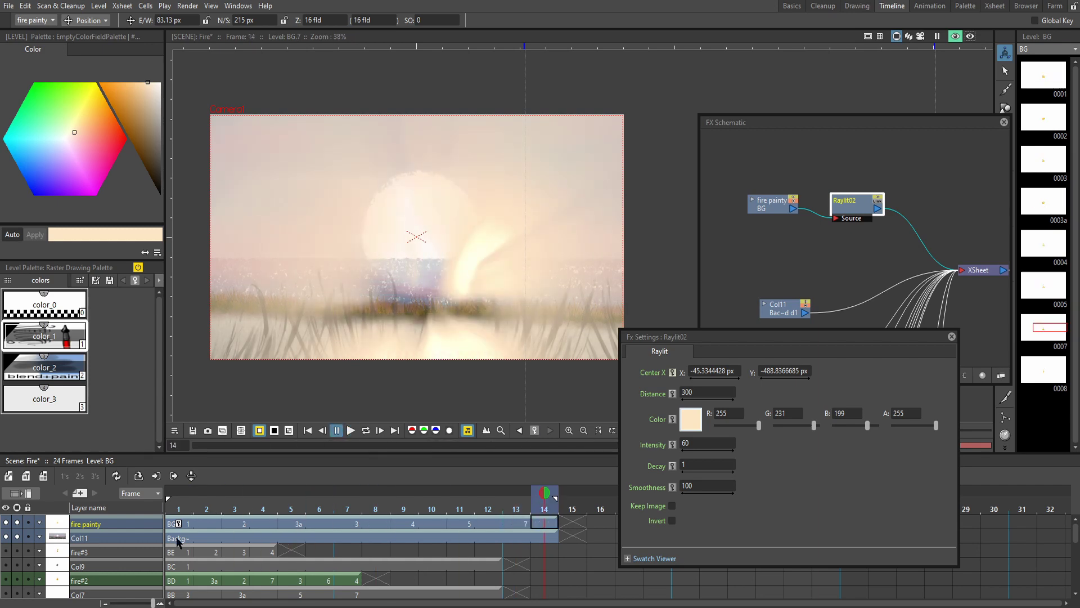
pyautogui.click(366, 430)
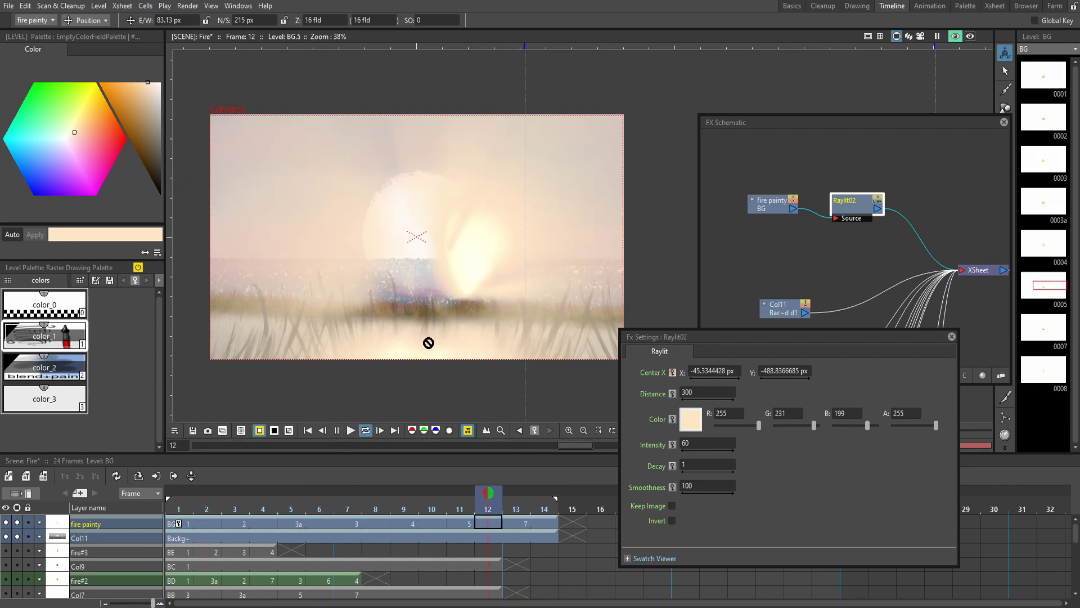
pyautogui.click(956, 36)
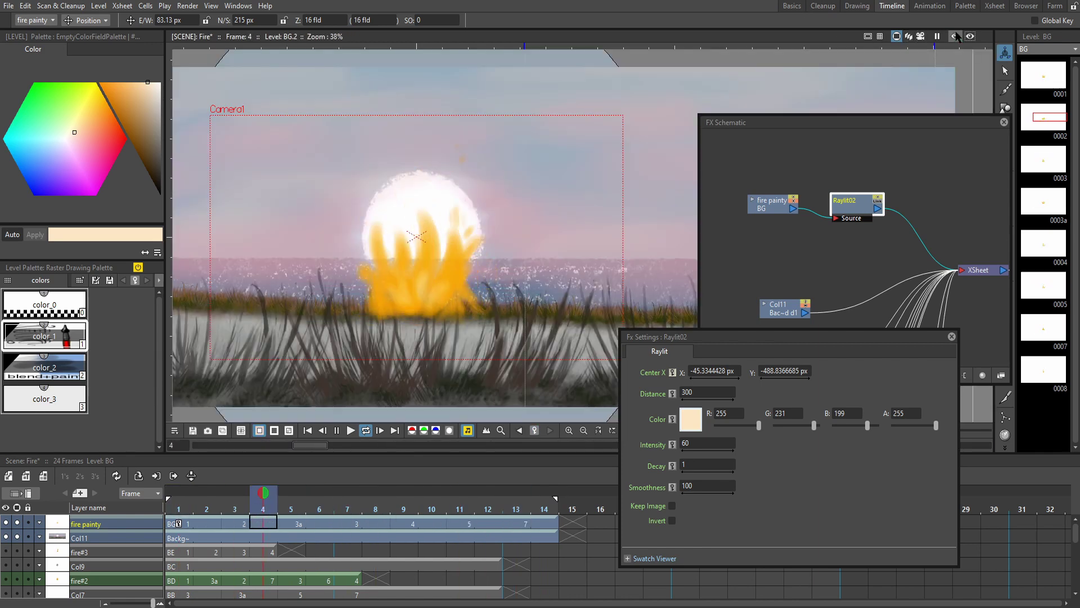
pyautogui.click(956, 36)
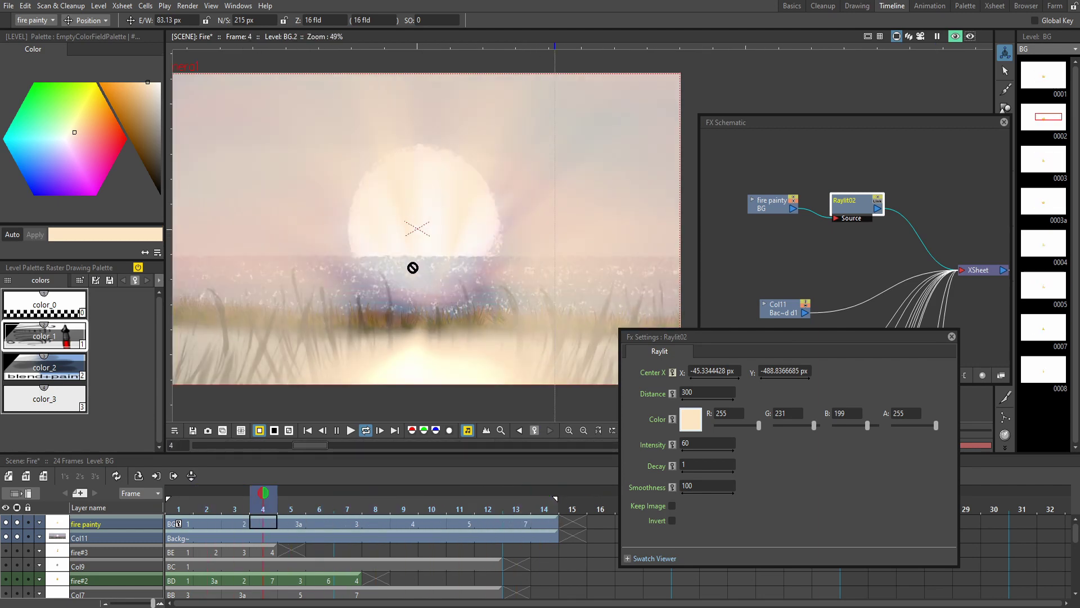
pyautogui.scroll(-1, 411, 268)
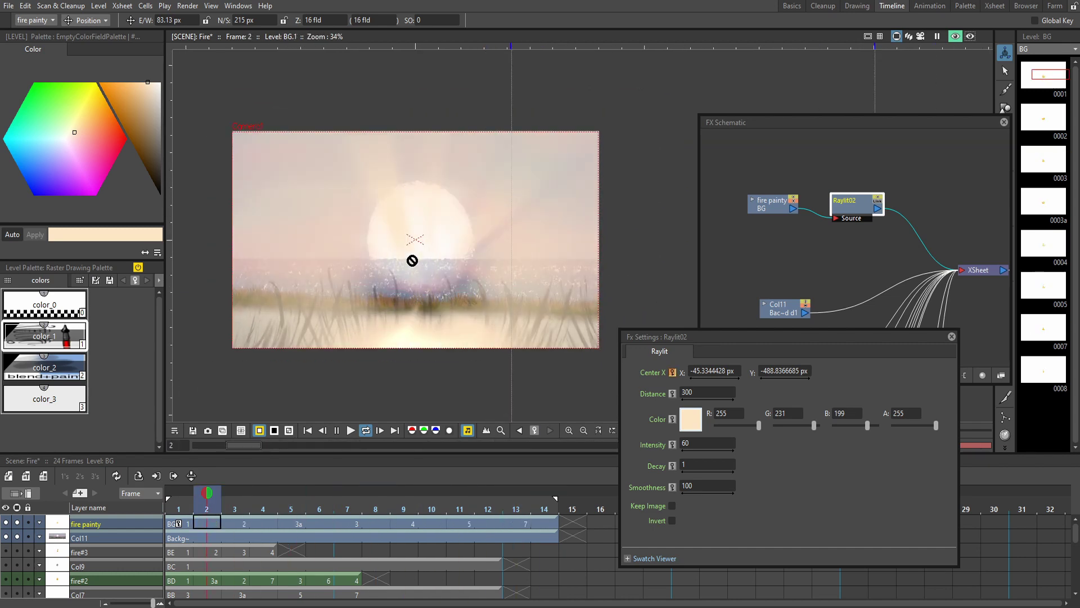